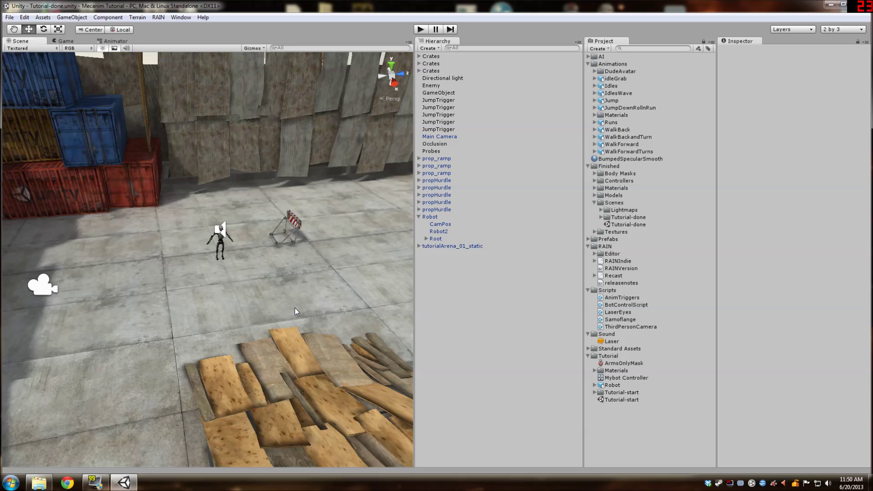
Inspect the robot character and its surroundings in the Tutorial-done scene.
middle_drag(310, 325, 272, 249)
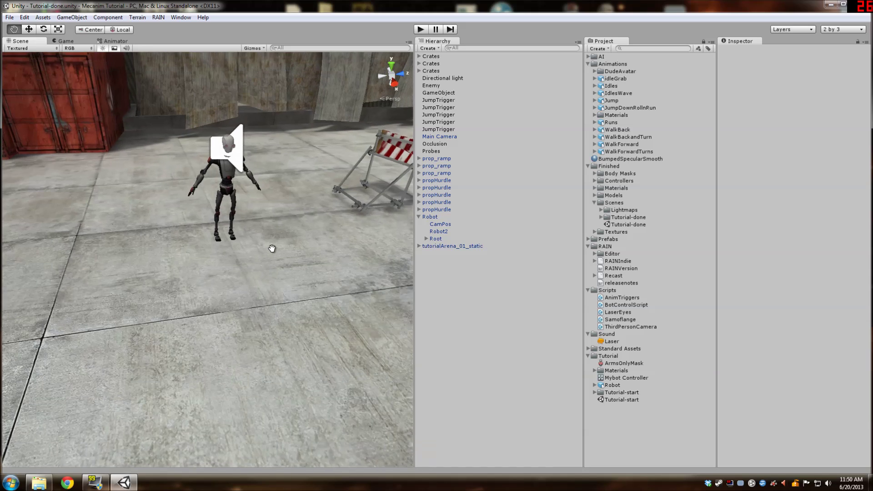
scroll(272, 249, down, 4)
click(234, 232)
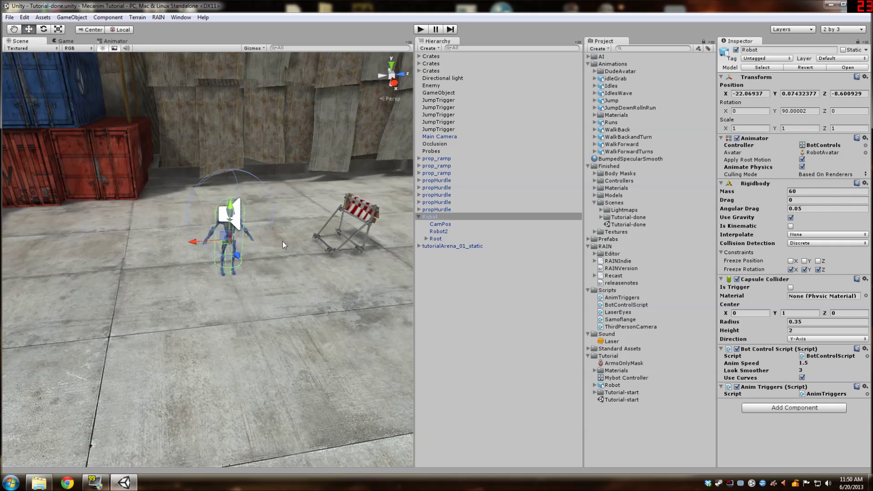
scroll(308, 253, down, 6)
click(302, 91)
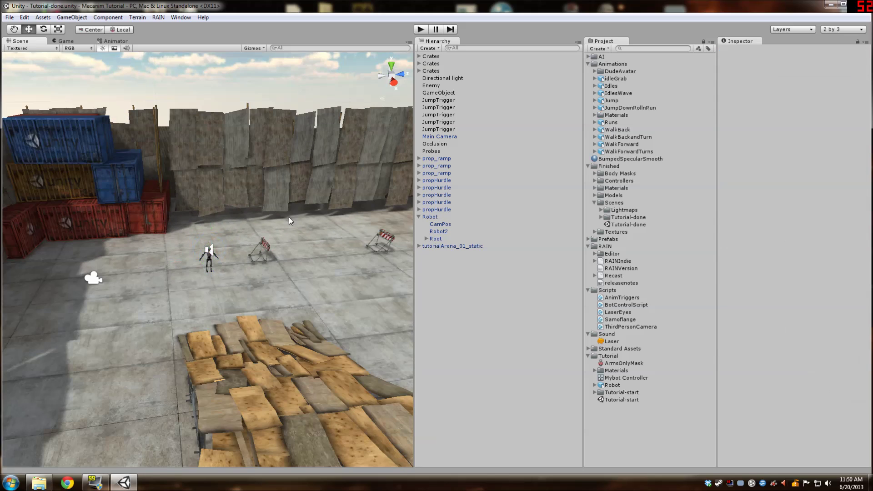
scroll(285, 223, up, 5)
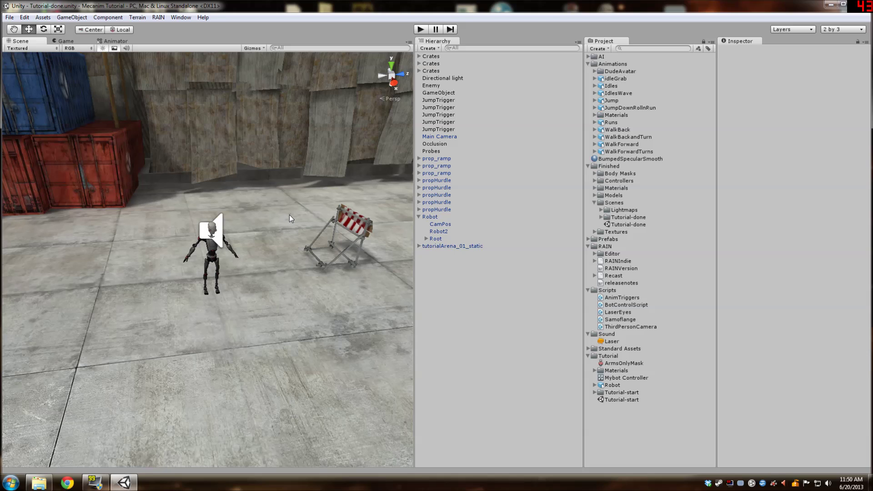
click(627, 225)
scroll(250, 206, down, 5)
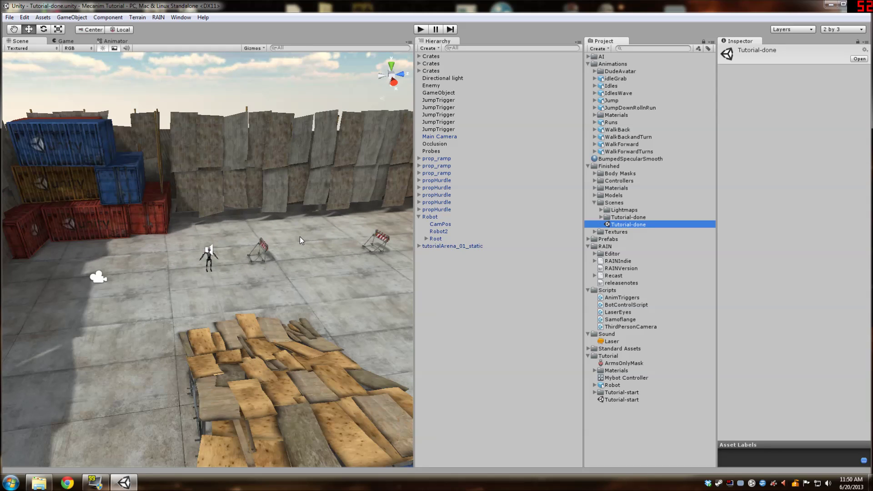
click(305, 104)
scroll(269, 220, up, 8)
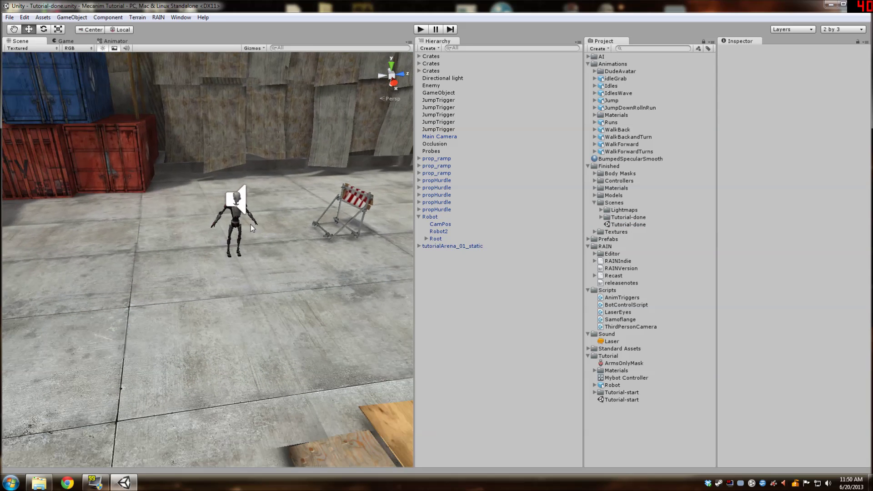
Remove the Laser Eyes script and the Audio Source component from the robot's Head object.
click(236, 212)
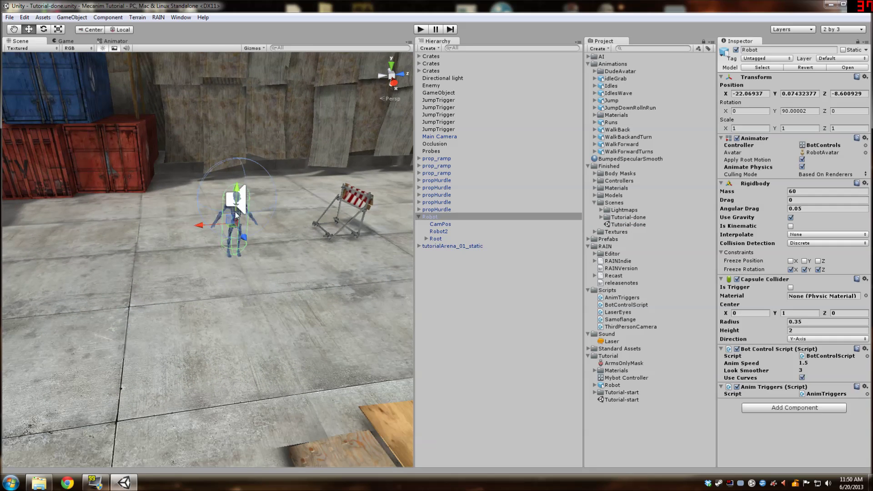
click(427, 238)
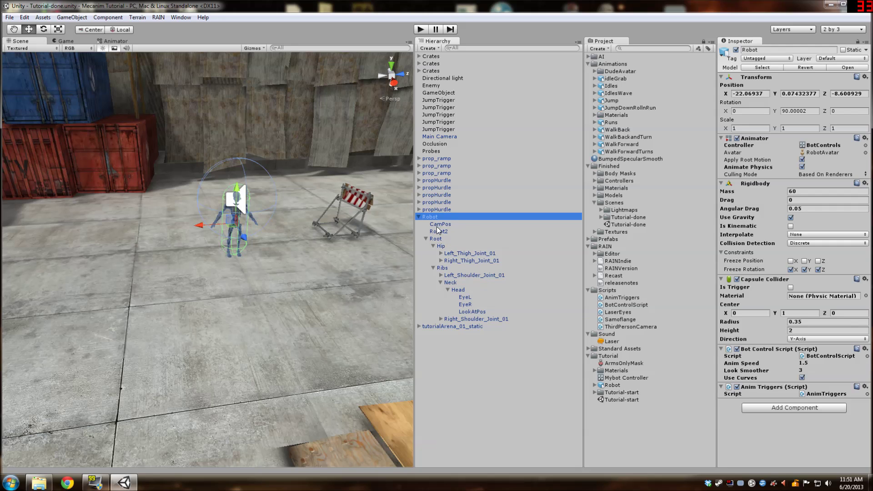
click(465, 289)
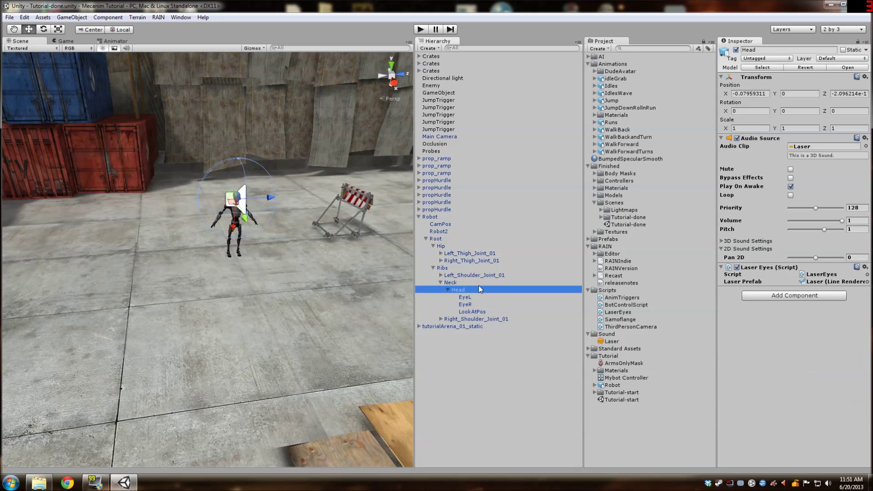
click(865, 268)
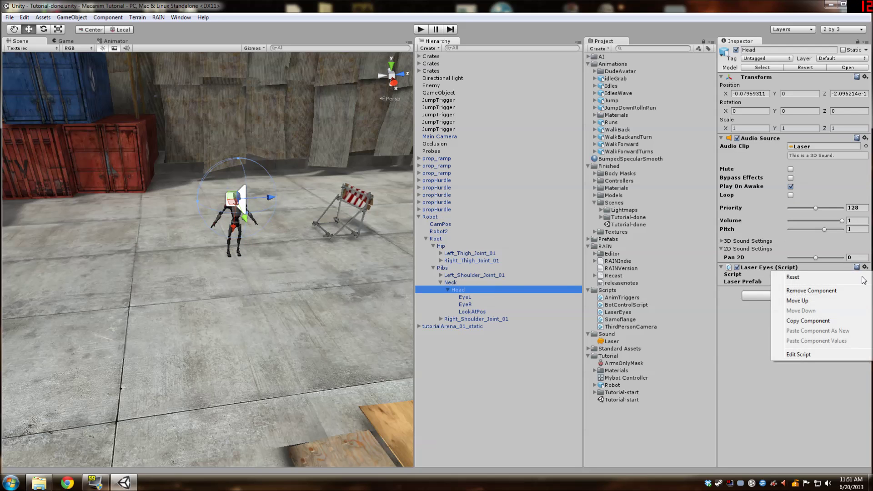
click(837, 292)
click(866, 138)
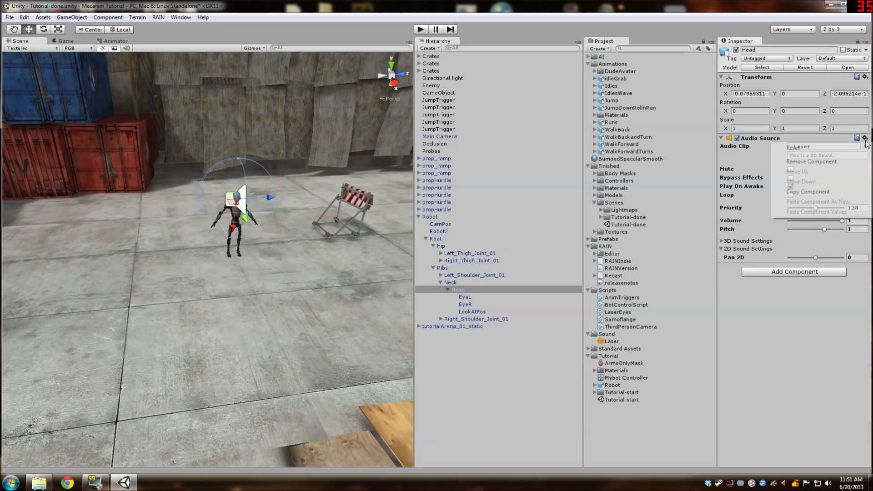
click(829, 162)
Duplicate the Robot and move the copy past the hurdle to about Z -0.98.
scroll(315, 202, down, 6)
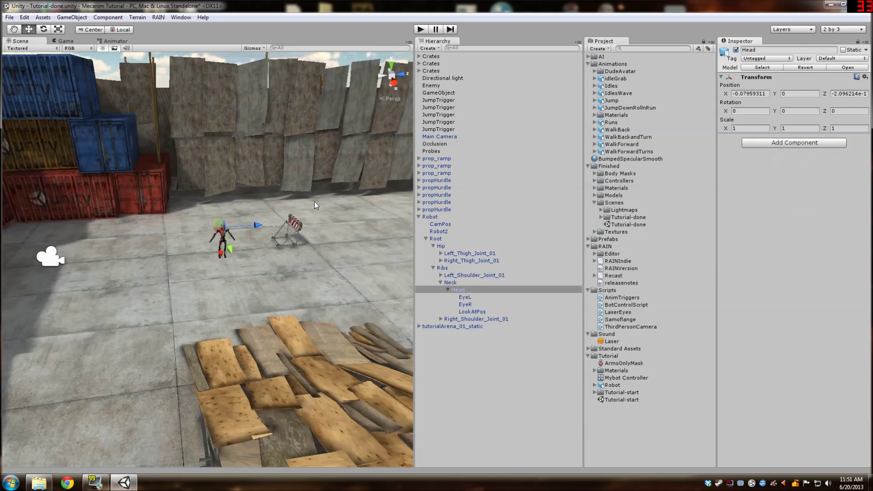
scroll(315, 201, up, 4)
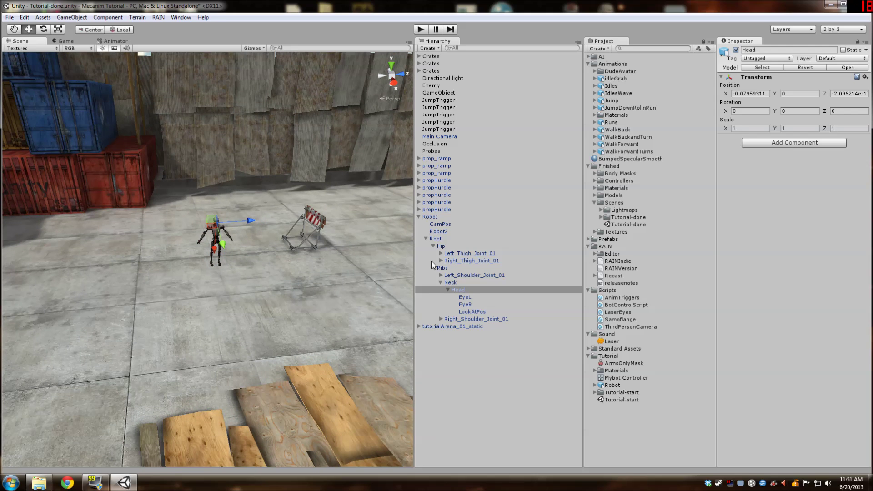
click(437, 220)
right_click(436, 220)
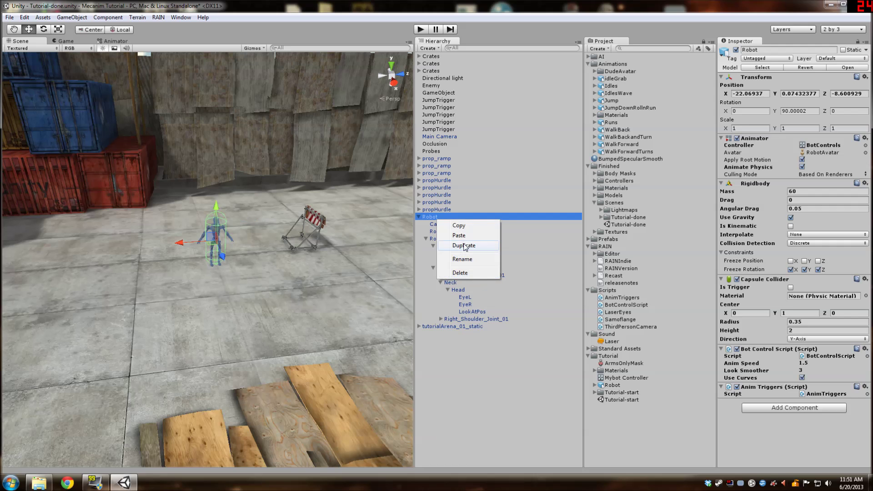
click(463, 244)
middle_drag(284, 250, 233, 258)
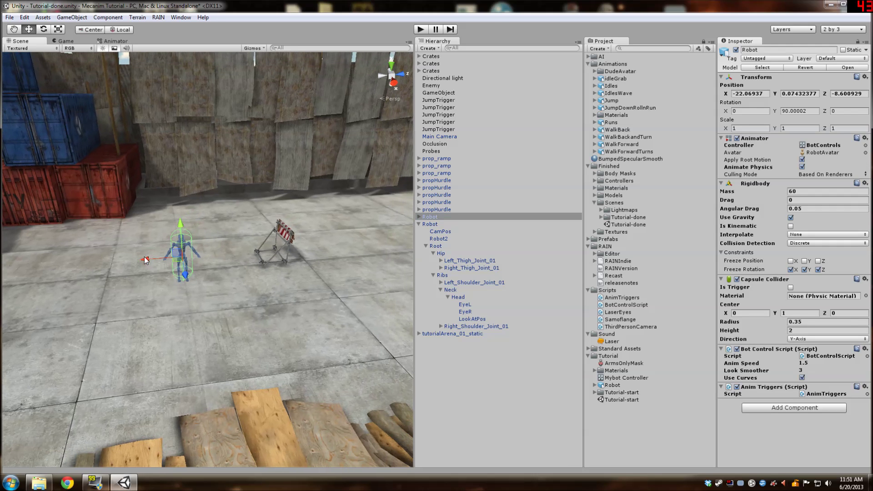
drag(146, 260, 346, 253)
middle_drag(346, 253, 242, 257)
scroll(242, 257, up, 3)
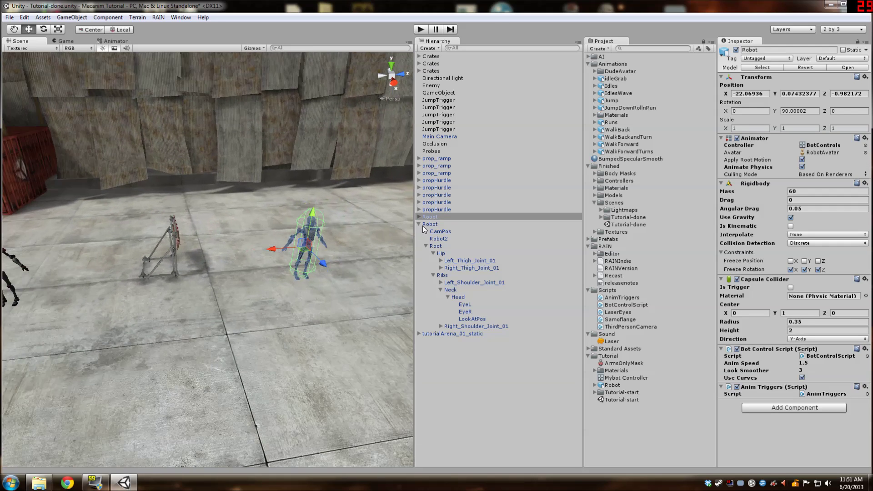
Rename the duplicated robot to RobotAI.
click(420, 225)
right_click(435, 217)
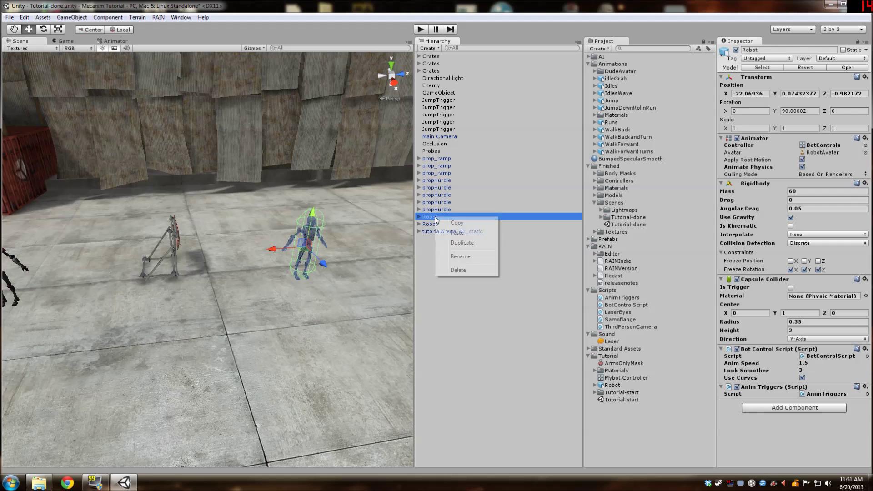
click(461, 256)
key(End)
text(A)
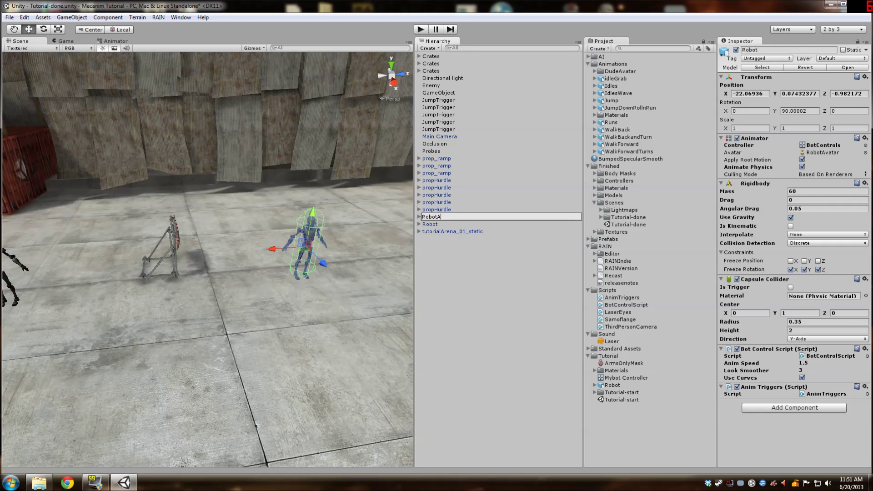
text(I)
key(Return)
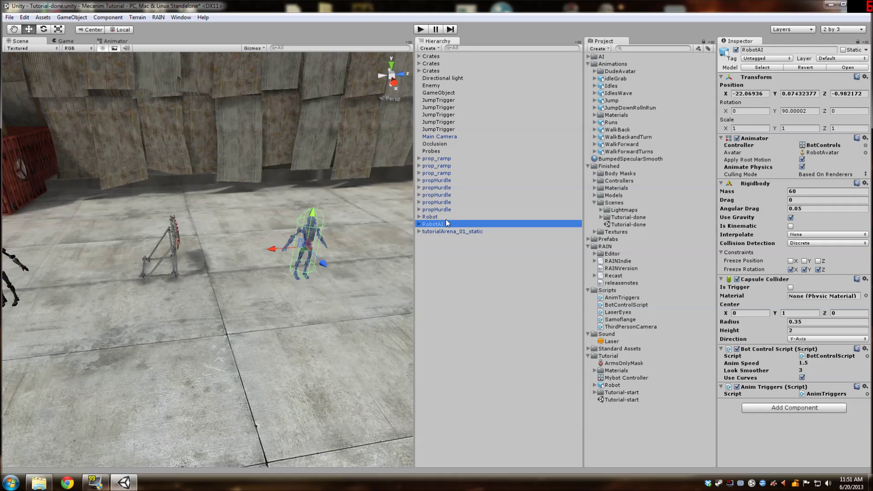
Expand the Robot and RobotAI hierarchies and inspect RobotAI's CamPos object.
click(419, 224)
click(419, 217)
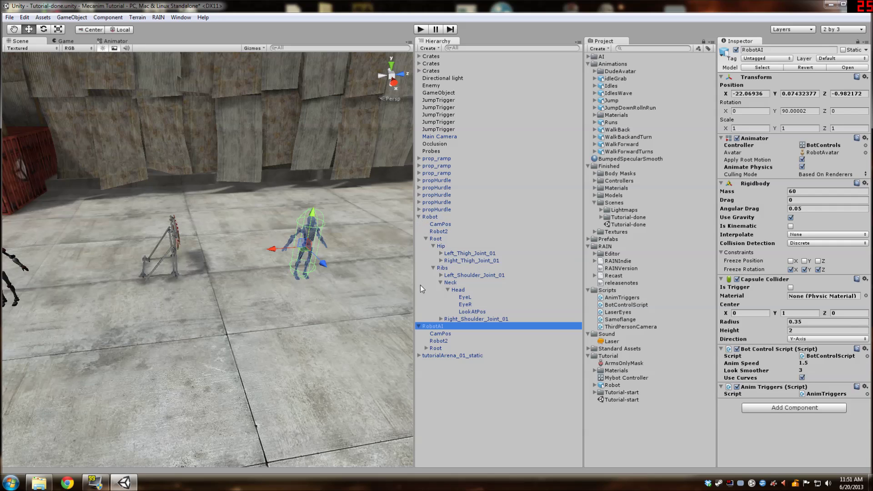
click(426, 349)
click(448, 338)
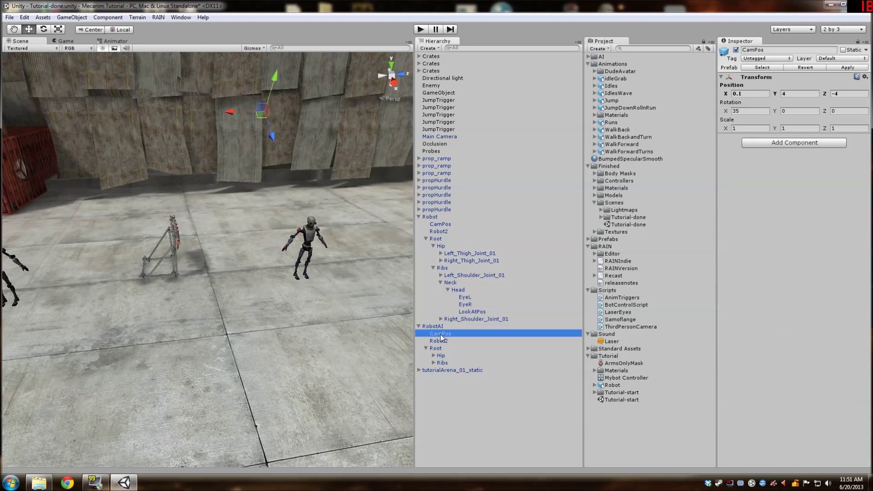
scroll(235, 231, down, 5)
middle_drag(274, 243, 242, 241)
scroll(239, 243, up, 4)
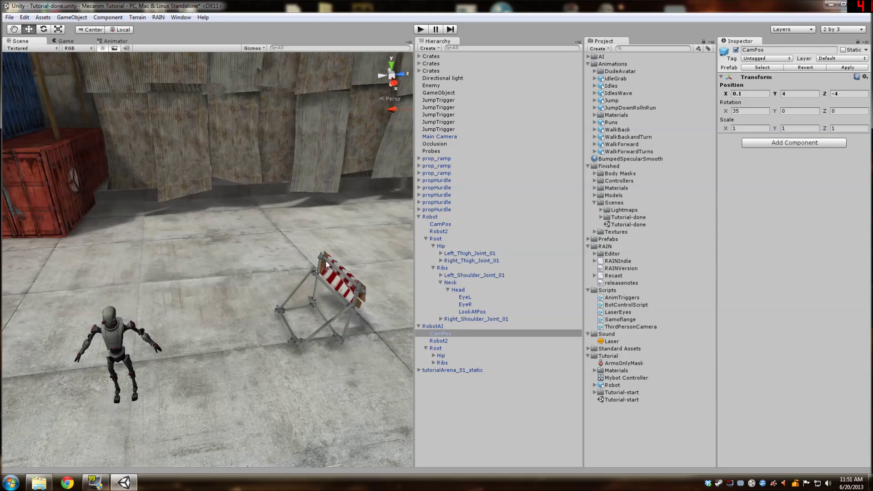
Delete the LookAtPos object under the Head of RobotAI.
click(429, 364)
key(f)
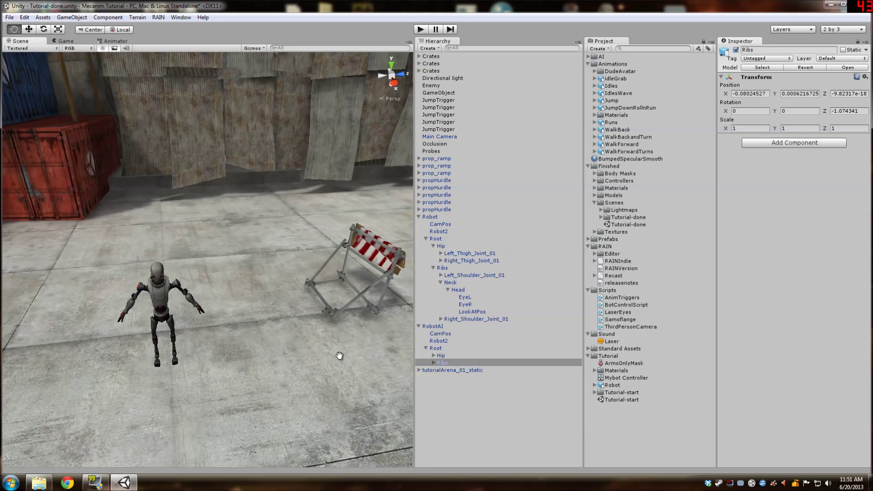
click(433, 363)
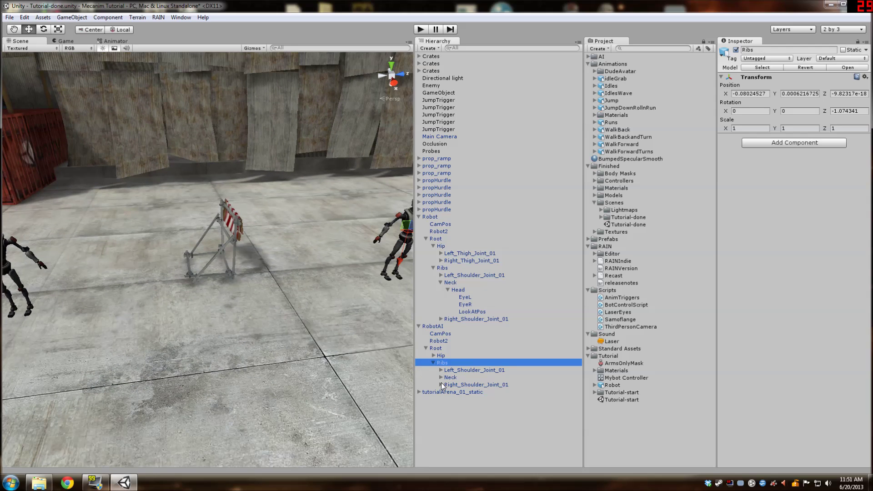
click(441, 378)
scroll(380, 359, down, 5)
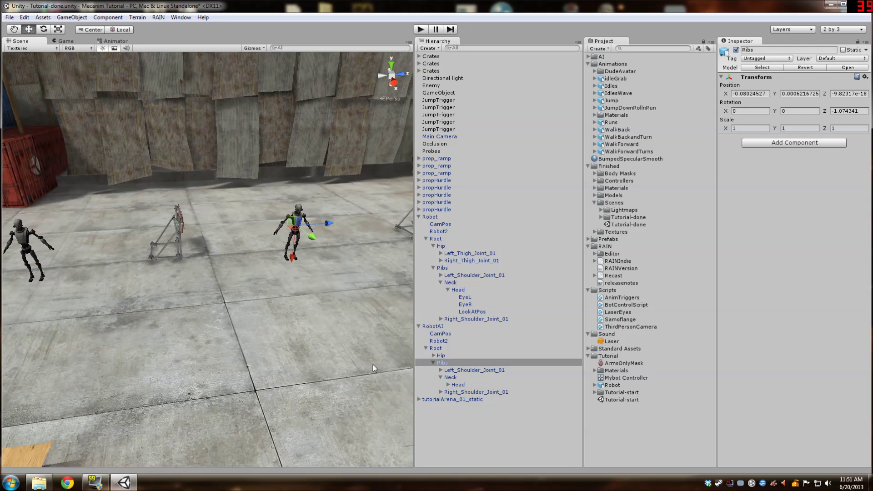
click(449, 386)
click(472, 406)
middle_drag(361, 327, 302, 288)
key(Delete)
Delete the CamPos object from the original Robot.
middle_drag(133, 290, 290, 277)
scroll(291, 277, up, 2)
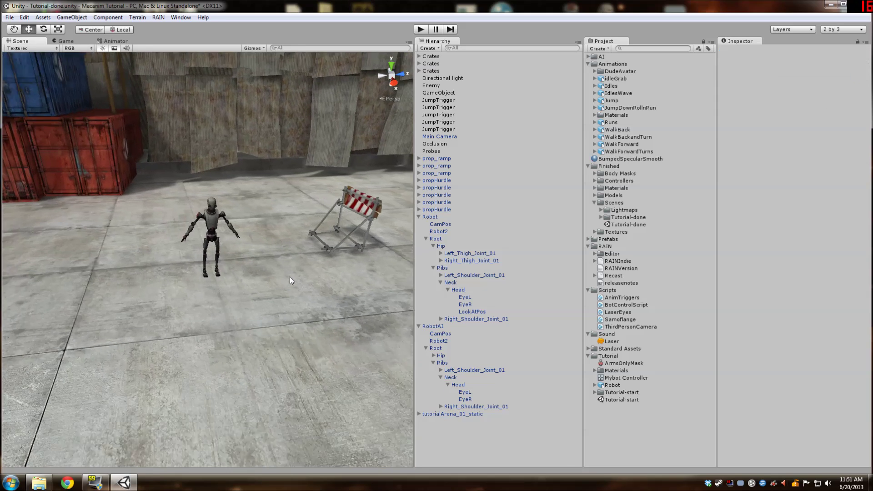
scroll(291, 276, up, 1)
click(211, 214)
click(441, 224)
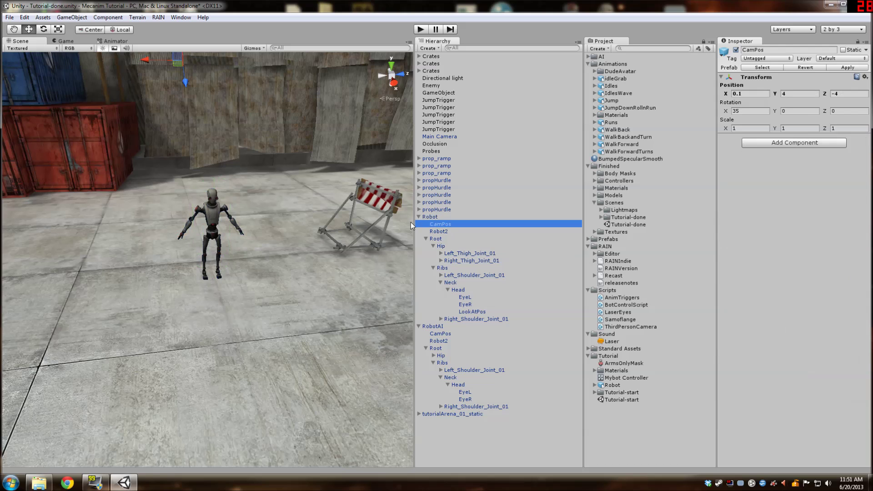
middle_drag(366, 226, 343, 247)
scroll(343, 246, down, 3)
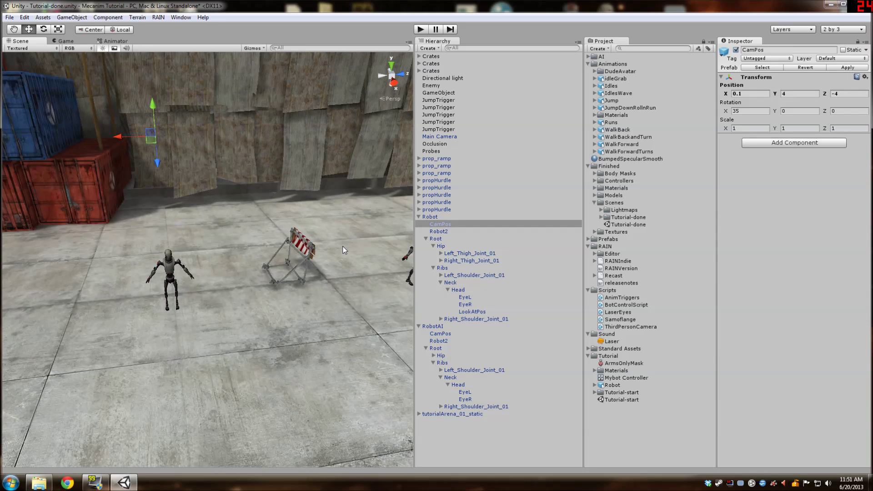
key(Delete)
Review how the ThirdPersonCamera script finds the CamPos and LookAtPos objects, and compare the two robots in the scene.
alt+drag(318, 250, 443, 289)
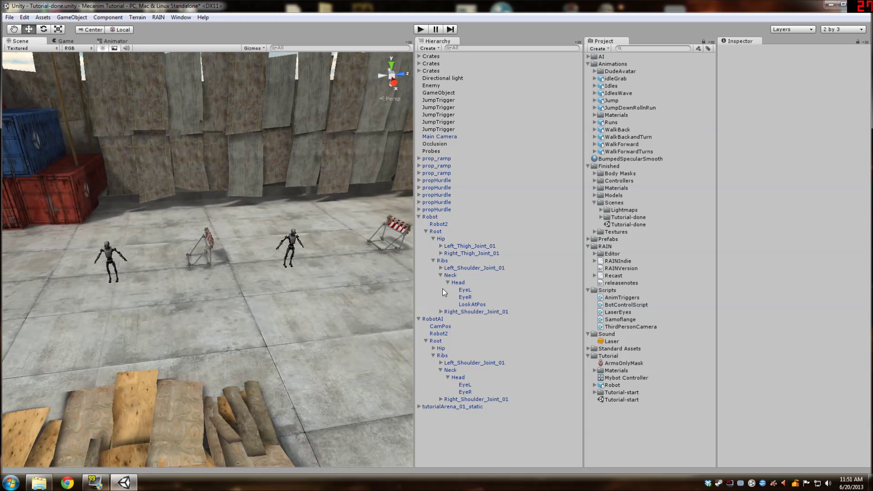
click(637, 326)
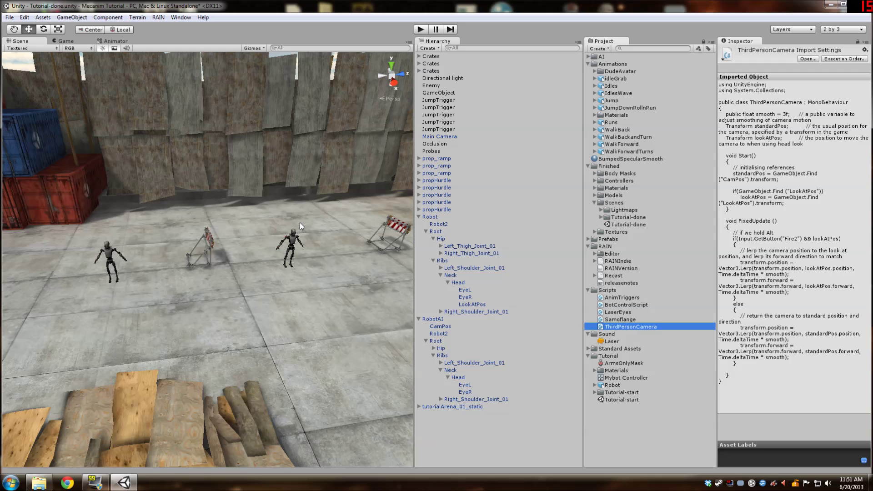
scroll(285, 237, up, 3)
middle_drag(286, 238, 265, 256)
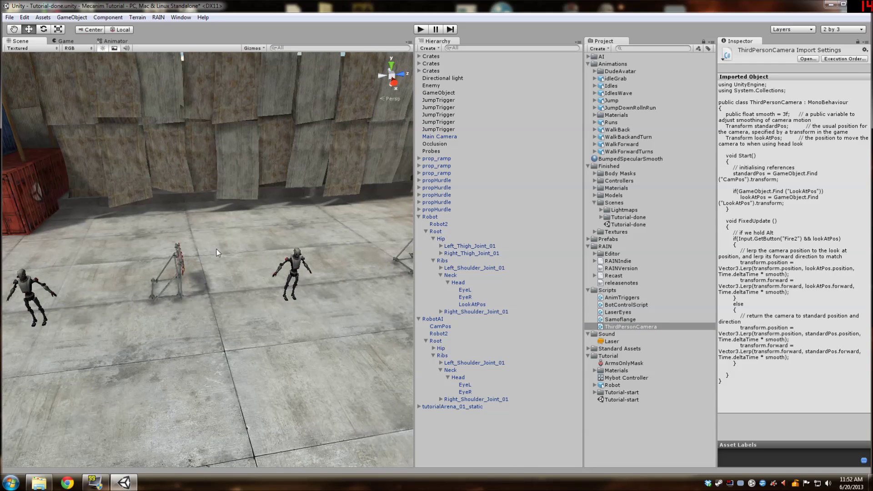
alt+drag(97, 277, 187, 269)
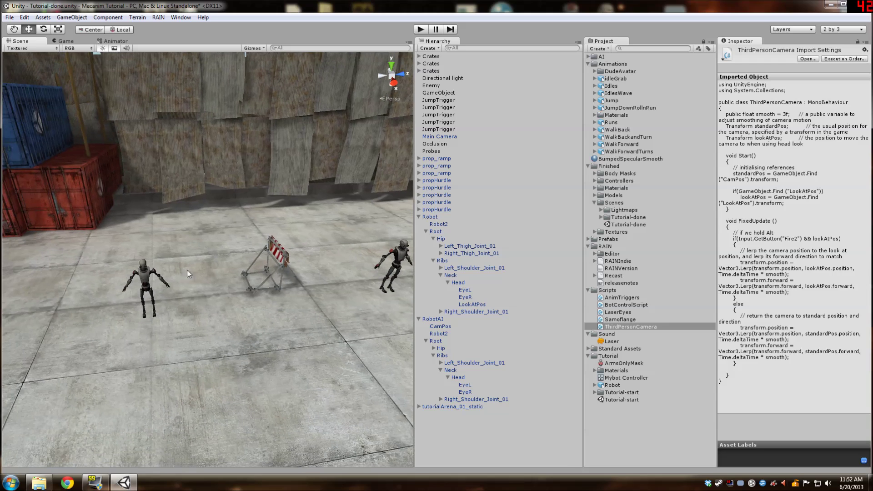
Move RobotAI's CamPos up and back to about Y 4.61, Z -4.87.
click(438, 320)
click(440, 327)
middle_drag(135, 301, 103, 306)
scroll(103, 307, down, 2)
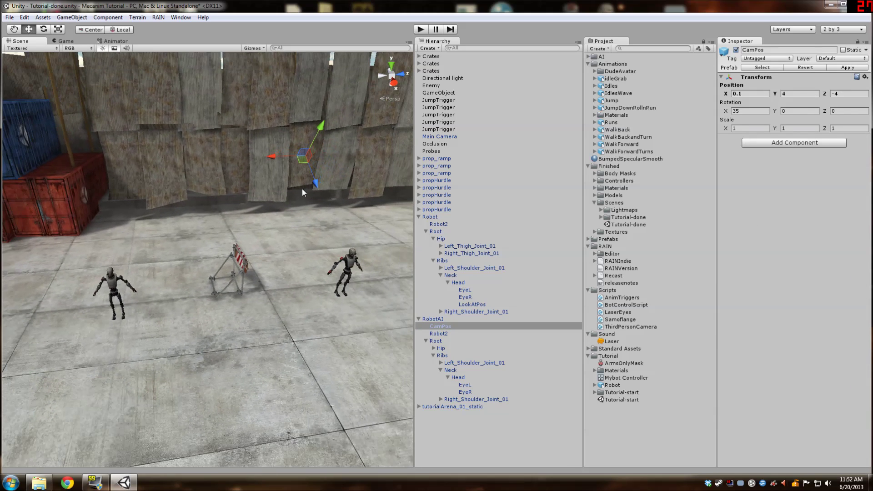
drag(317, 187, 309, 163)
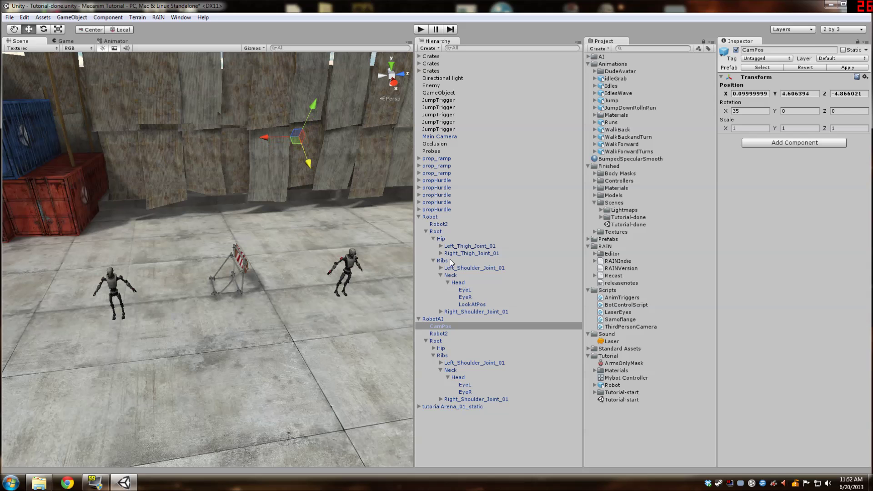
Examine where the original Robot's LookAtPos sits relative to its body.
click(472, 303)
key(f)
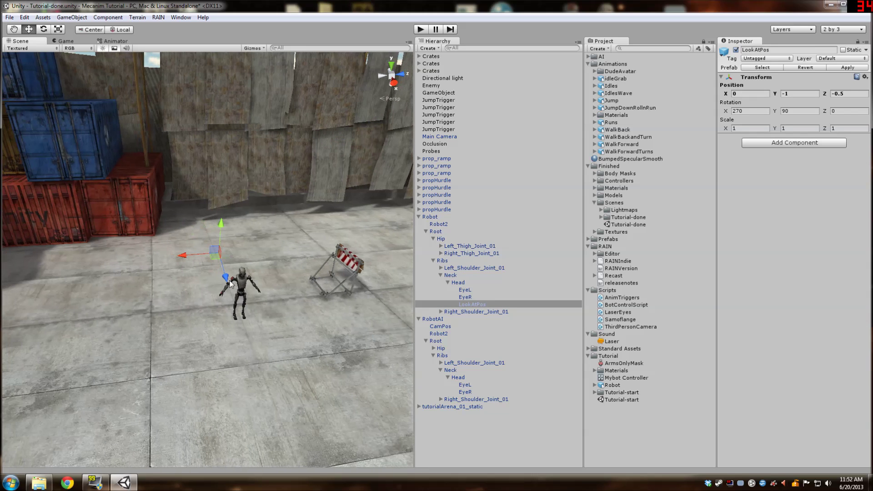
drag(218, 263, 212, 251)
scroll(261, 266, down, 3)
mouse_move(261, 266)
middle_down()
mouse_move(175, 287)
mouse_move(247, 263)
middle_up()
scroll(209, 272, up, 1)
scroll(219, 276, up, 5)
scroll(220, 275, down, 2)
click(268, 268)
scroll(218, 277, down, 3)
Add a RAIN visual aspect to the original Robot and name the aspect player.
click(230, 257)
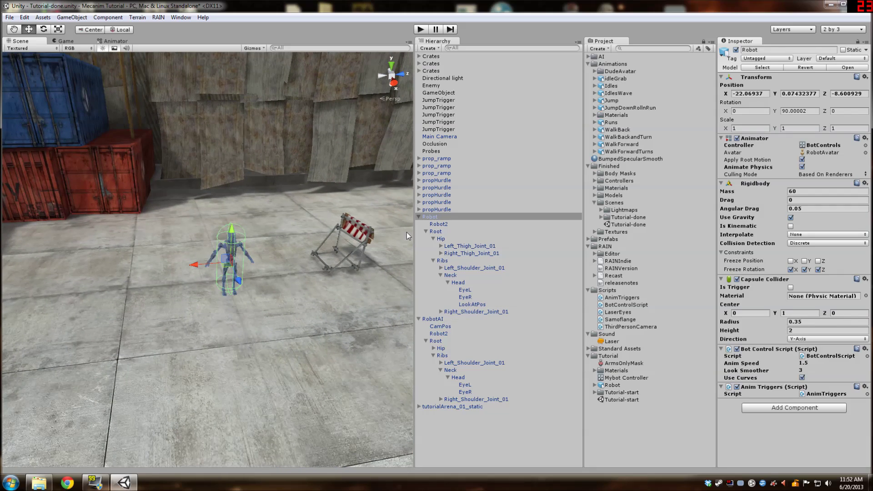
click(159, 17)
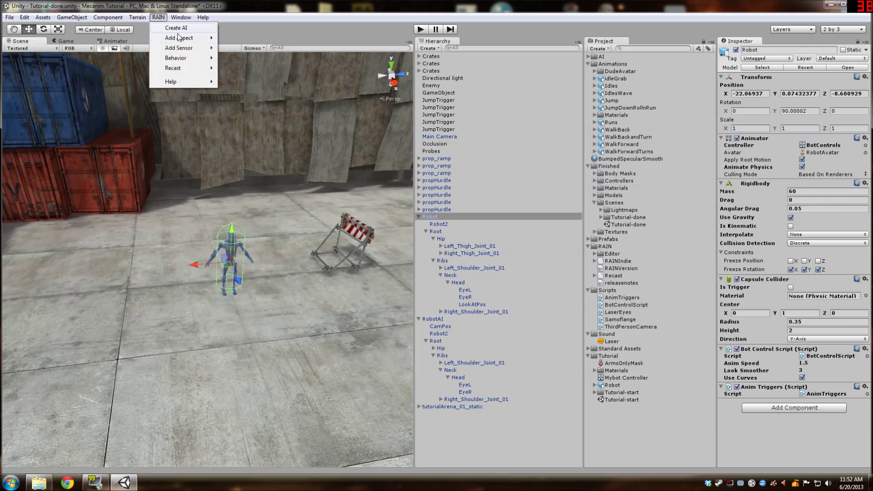
mouse_move(180, 38)
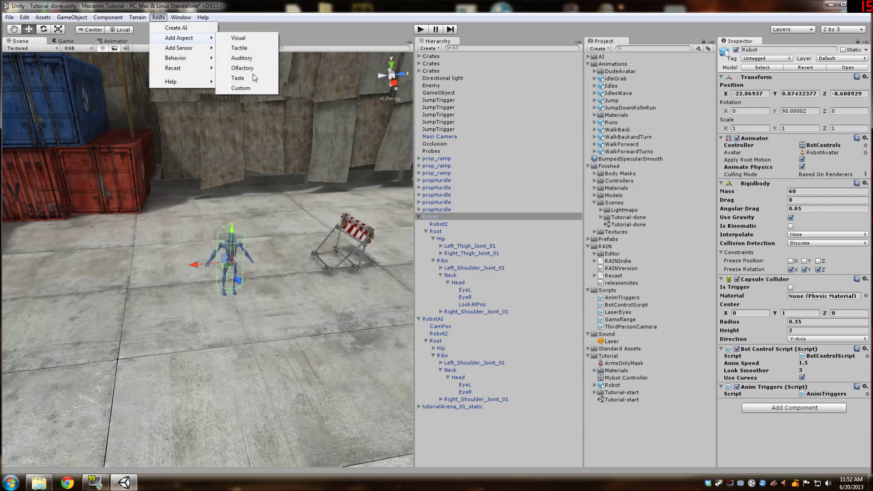
click(247, 38)
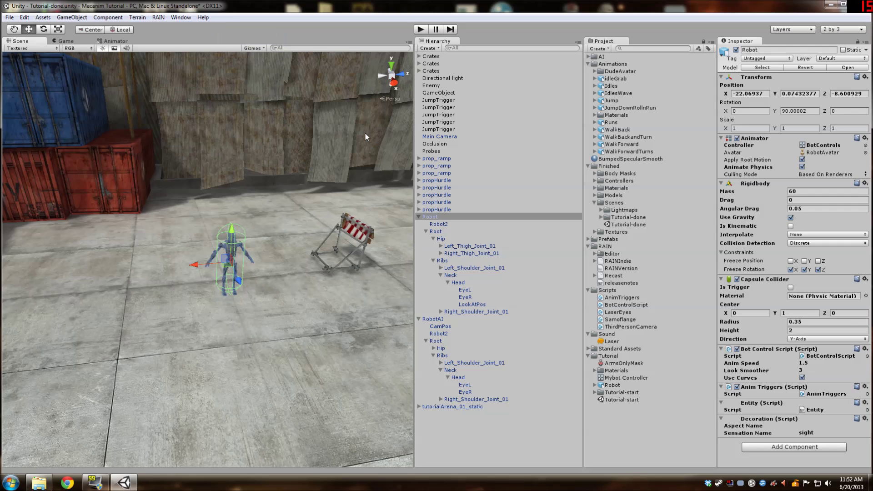
click(833, 426)
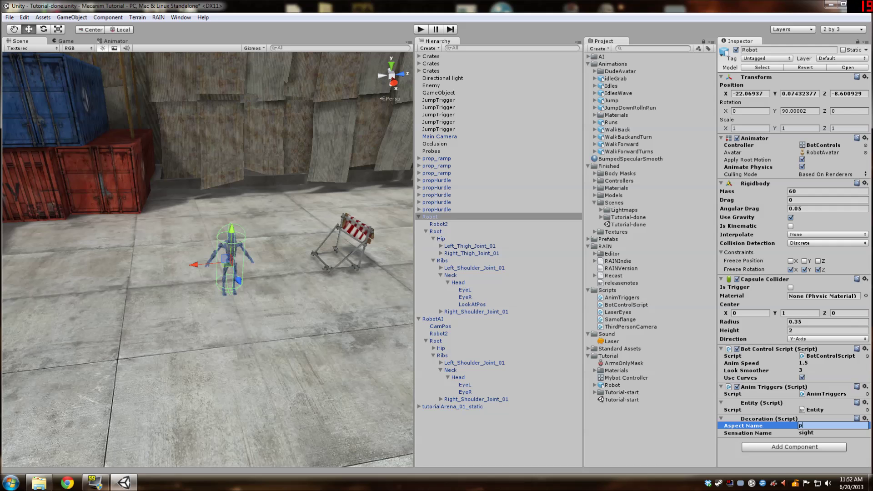
text(player)
key(Return)
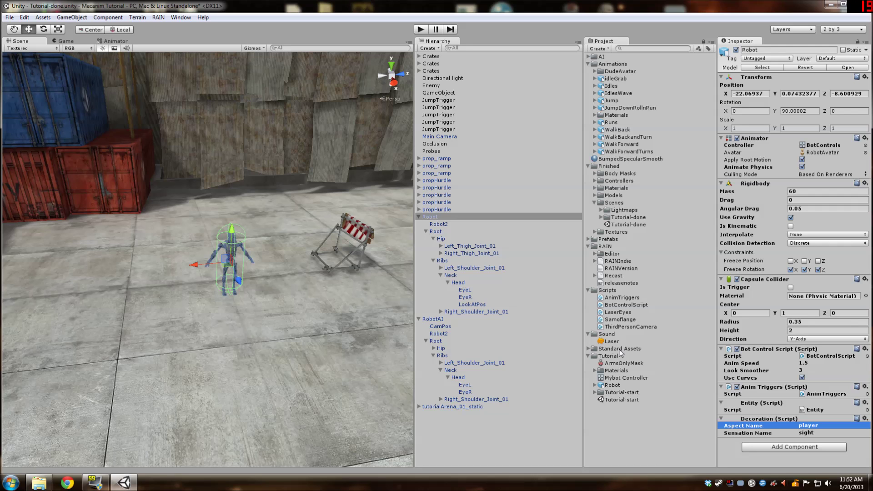
Create a RAIN AI on the RobotAI character.
scroll(364, 304, down, 3)
scroll(312, 304, up, 3)
middle_drag(365, 304, 289, 242)
click(290, 242)
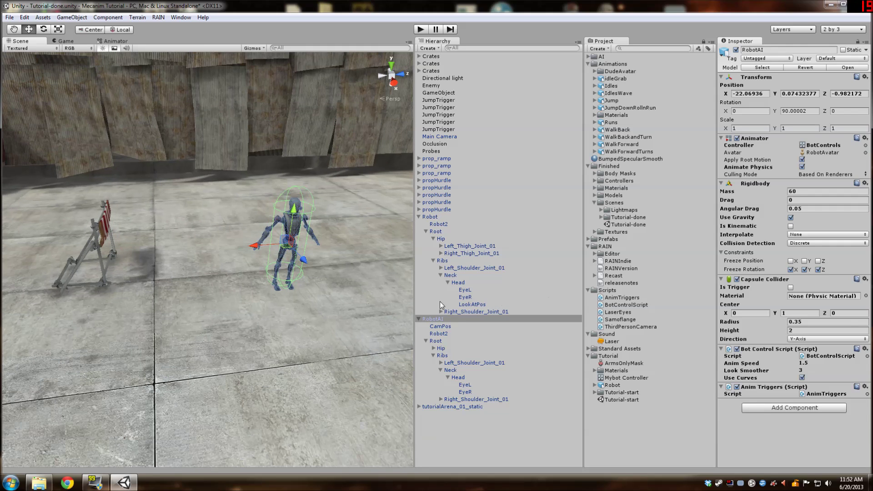
click(159, 18)
click(174, 28)
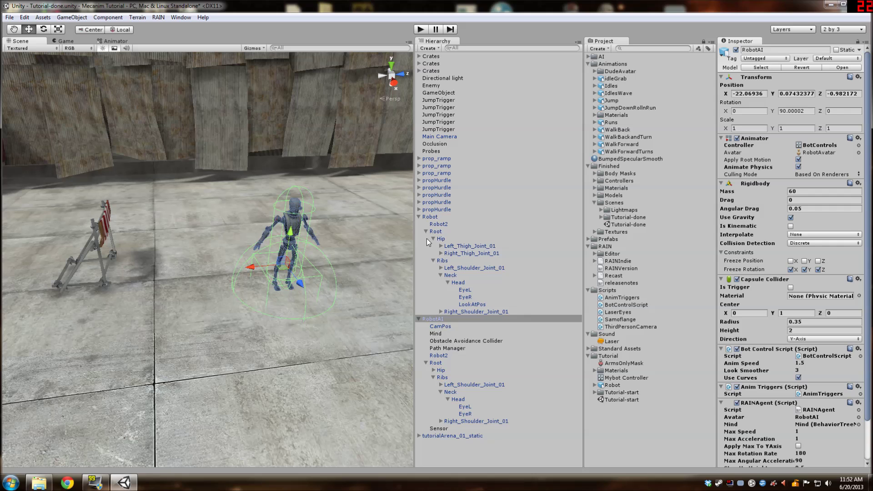
Collapse the Robot hierarchy and delete the Obstacle Avoidance Collider from RobotAI.
click(419, 217)
scroll(331, 290, down, 5)
middle_drag(332, 290, 238, 261)
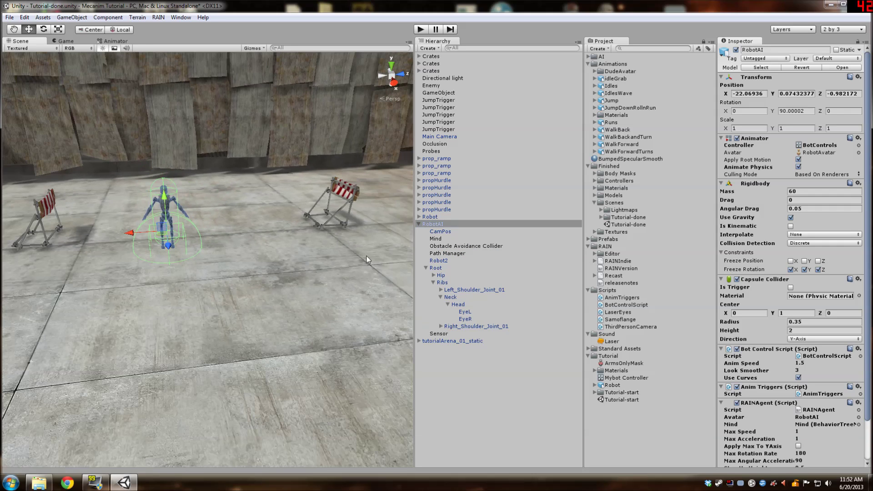
click(455, 246)
key(Delete)
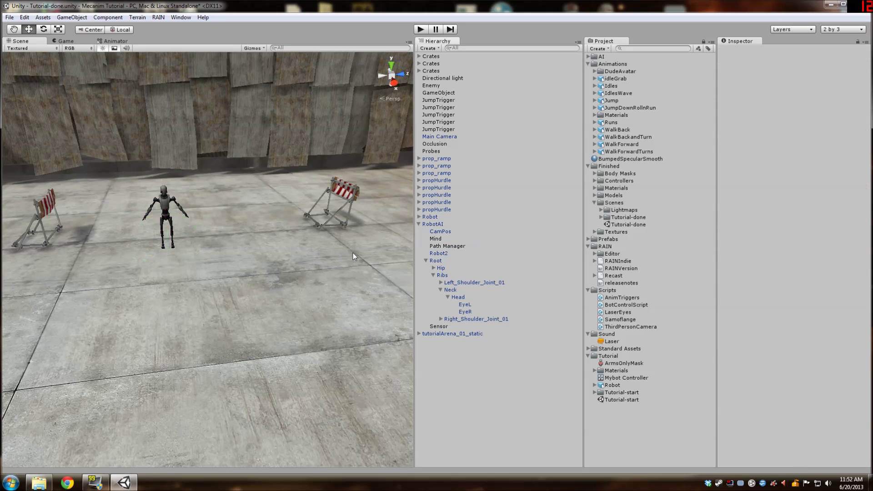
Inspect the settings of RobotAI's Path Manager and Mind objects.
click(451, 248)
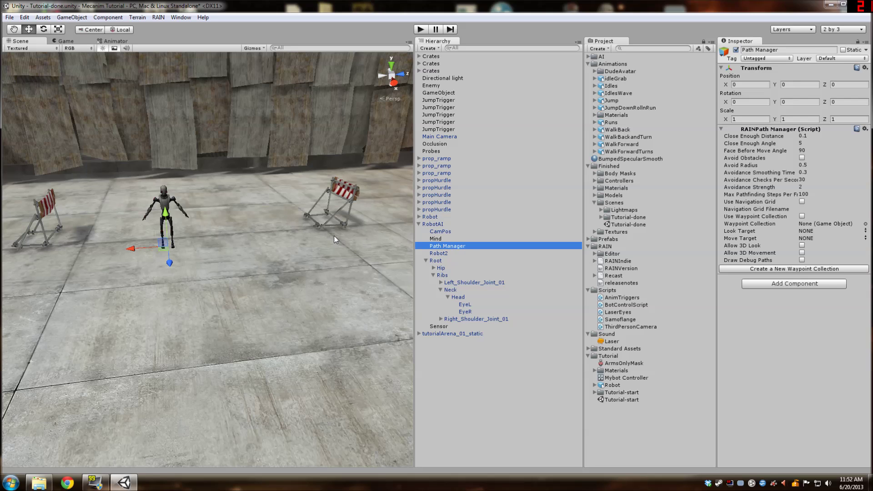
click(444, 239)
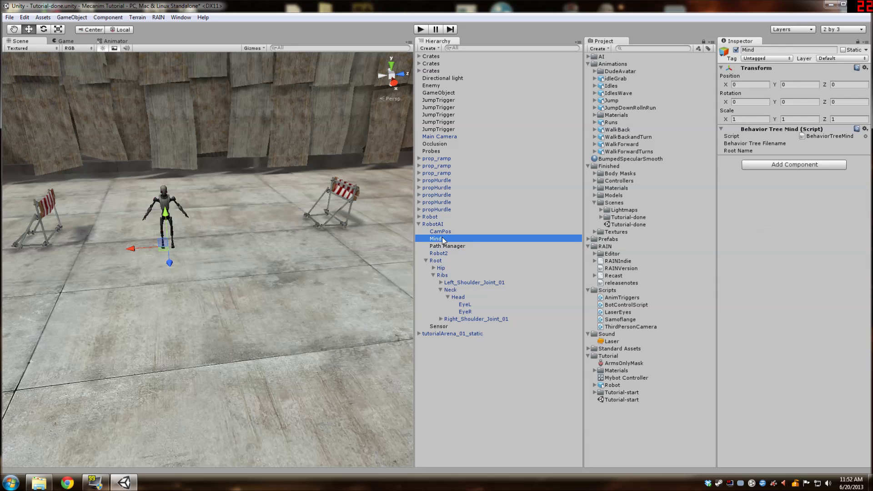
click(447, 246)
scroll(256, 236, down, 6)
key(w)
key(a)
right_drag(259, 236, 308, 262)
key(s)
key(d)
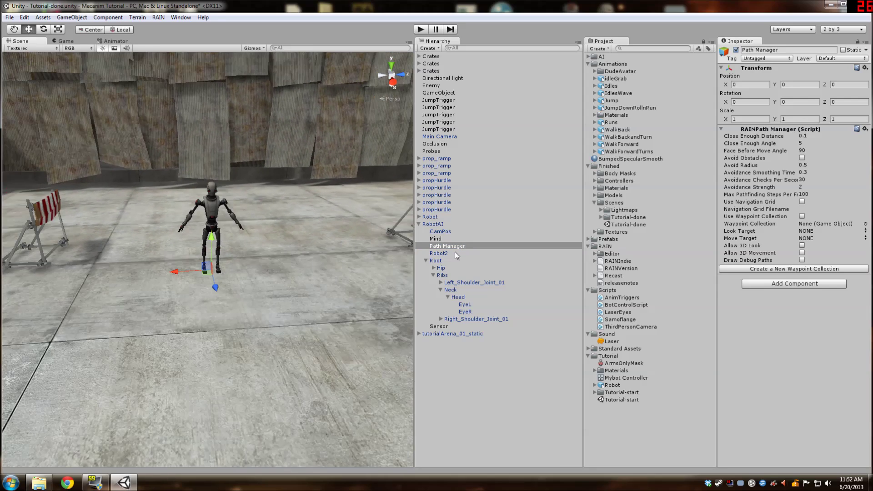
Raise RobotAI's Sensor to about Y 0.91, around the robot's torso.
click(452, 324)
drag(217, 204, 217, 201)
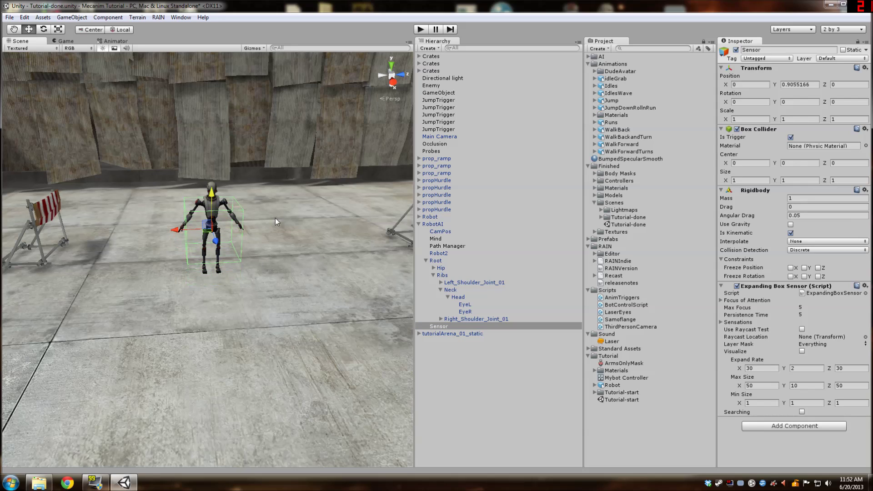
mouse_move(274, 218)
middle_down()
mouse_move(306, 185)
mouse_move(304, 175)
mouse_move(275, 218)
middle_up()
Review RobotAI's Path Manager, Mind and root object once more to compare their components.
click(440, 246)
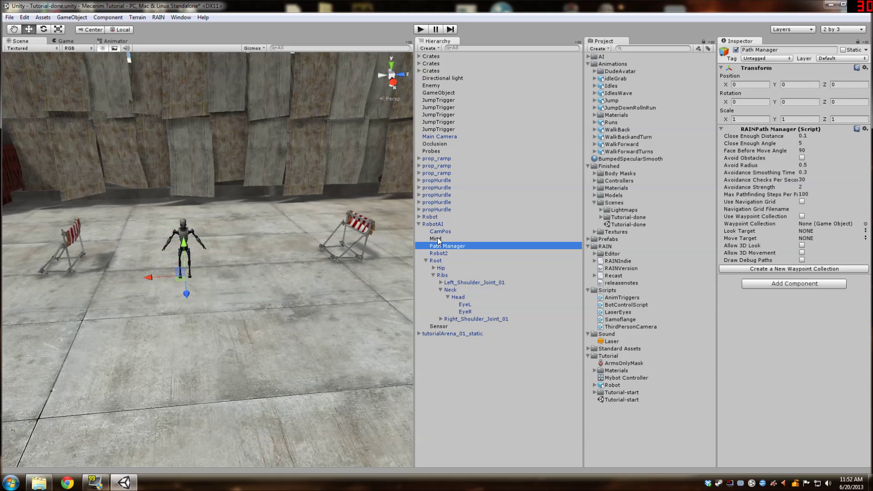
click(436, 239)
middle_drag(267, 251, 307, 265)
scroll(370, 252, up, 5)
scroll(299, 268, up, 4)
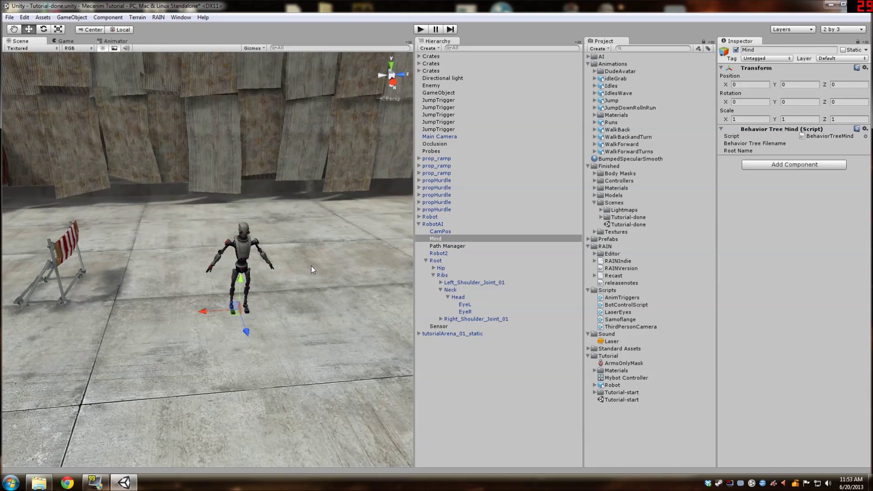
click(436, 225)
click(439, 238)
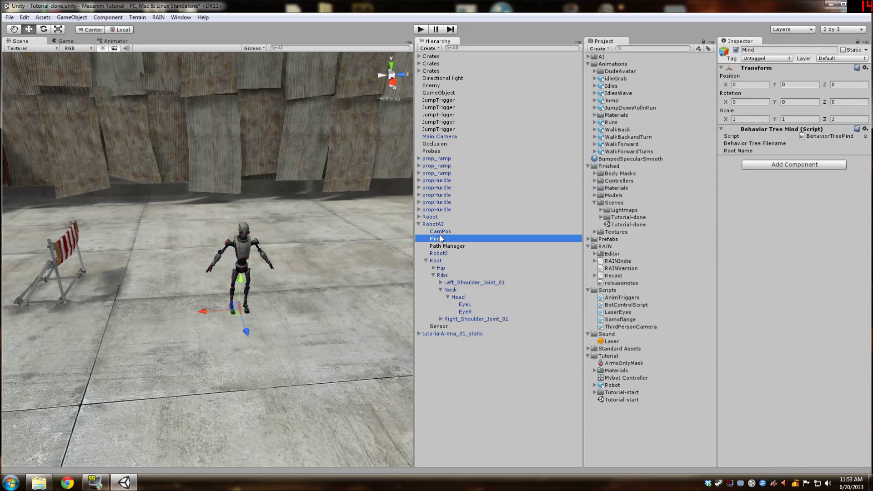
click(446, 246)
Set the Mind's behavior tree filename to RobotAI and its root name to root.
click(452, 240)
click(809, 143)
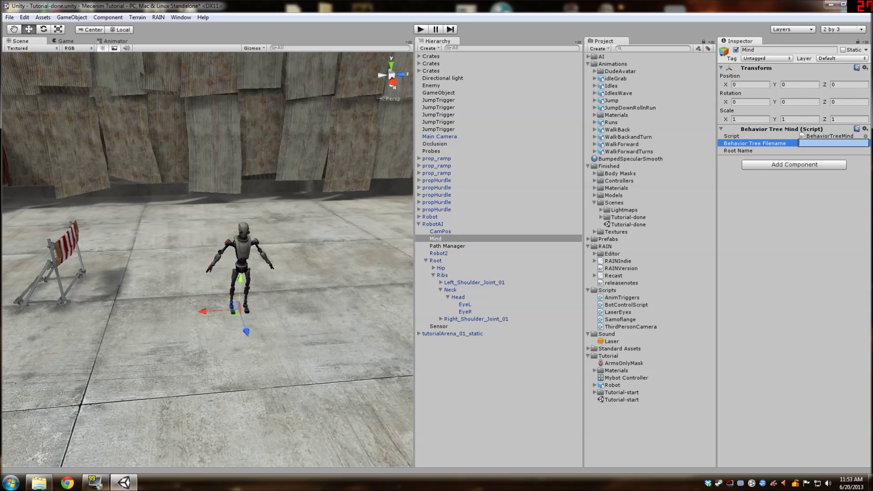
click(810, 151)
click(809, 143)
text(RobotAI)
key(Return)
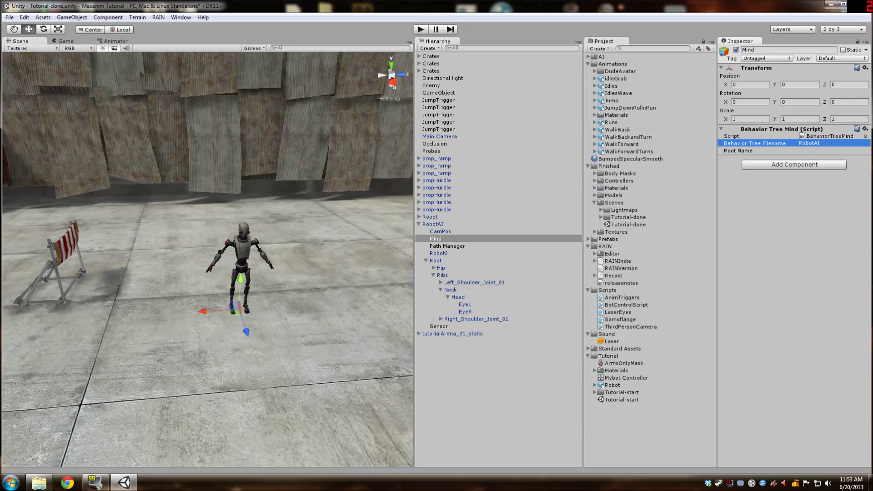
click(805, 151)
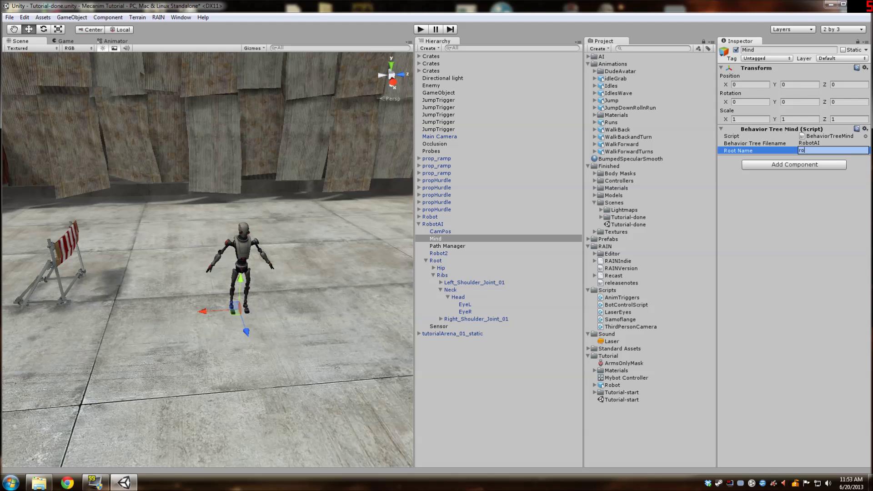
key(Return)
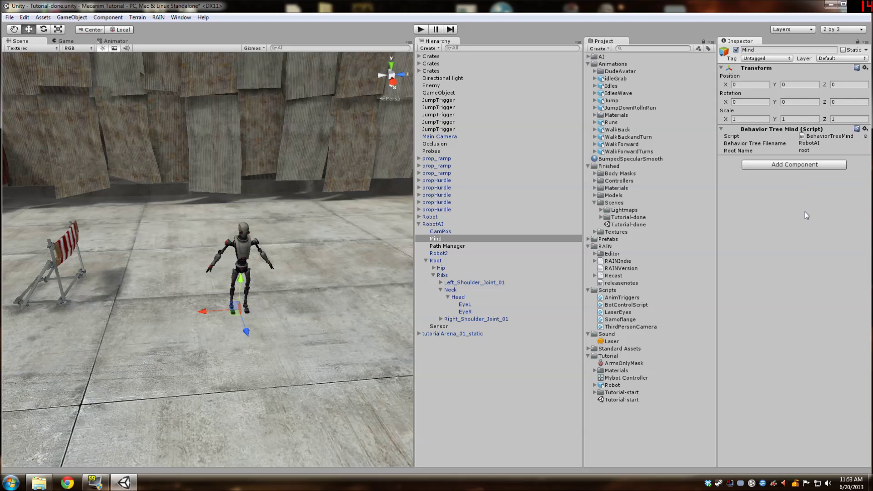
Open the Behavior Tree Editor and dock it next to the Hierarchy.
click(154, 18)
mouse_move(183, 58)
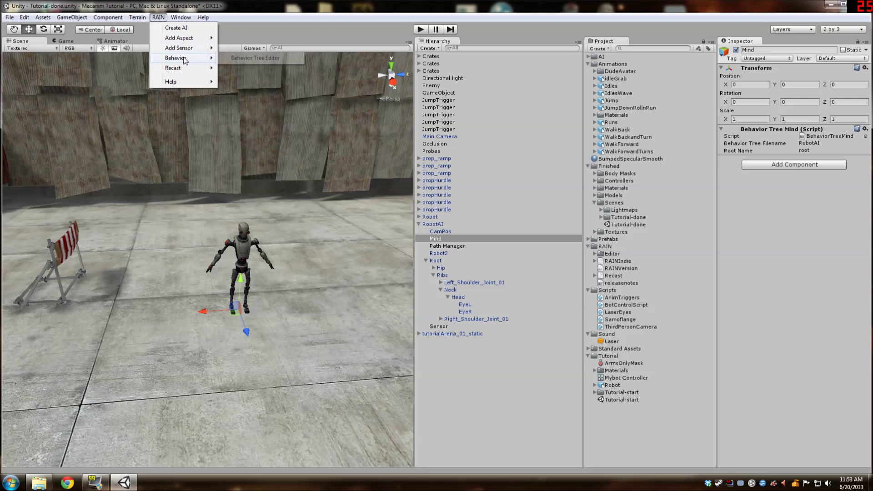
click(245, 58)
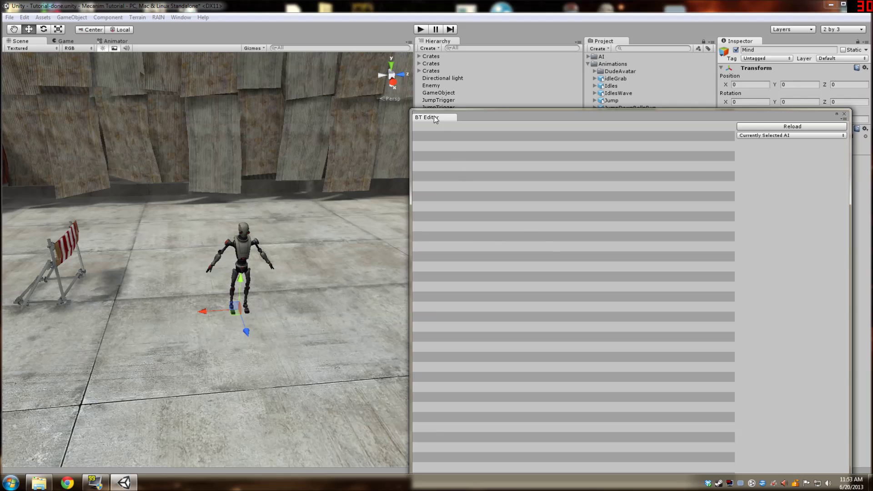
drag(434, 116, 475, 41)
click(448, 41)
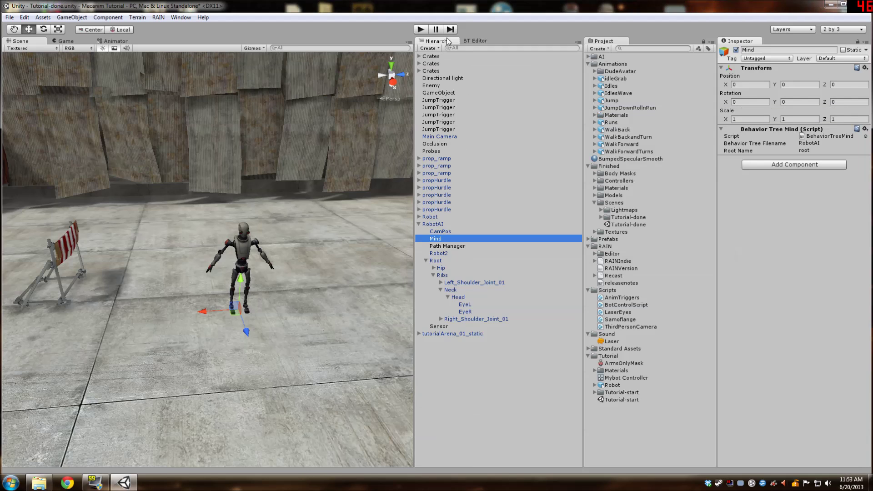
click(476, 41)
click(448, 41)
click(476, 41)
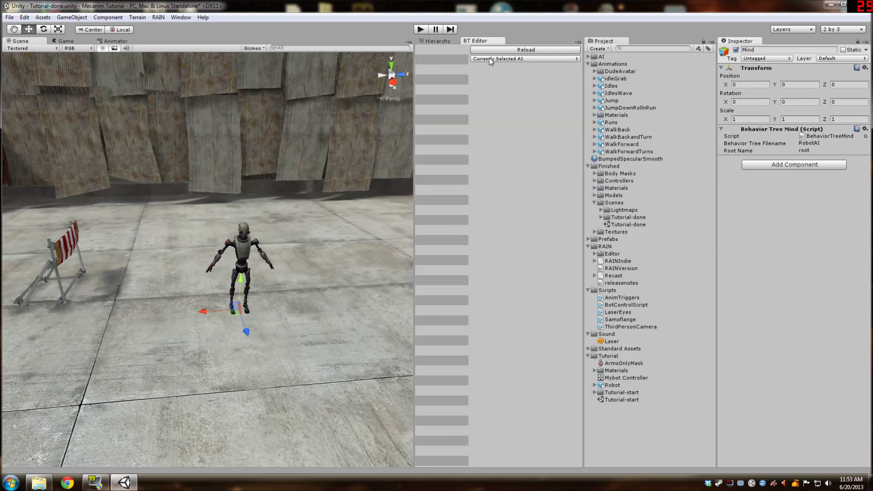
Create a new behavior tree named RobotAI.
click(491, 59)
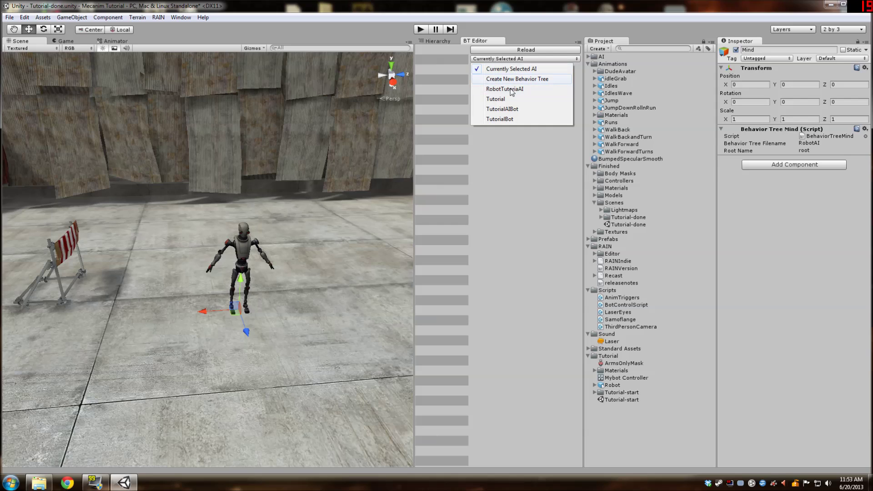
click(508, 80)
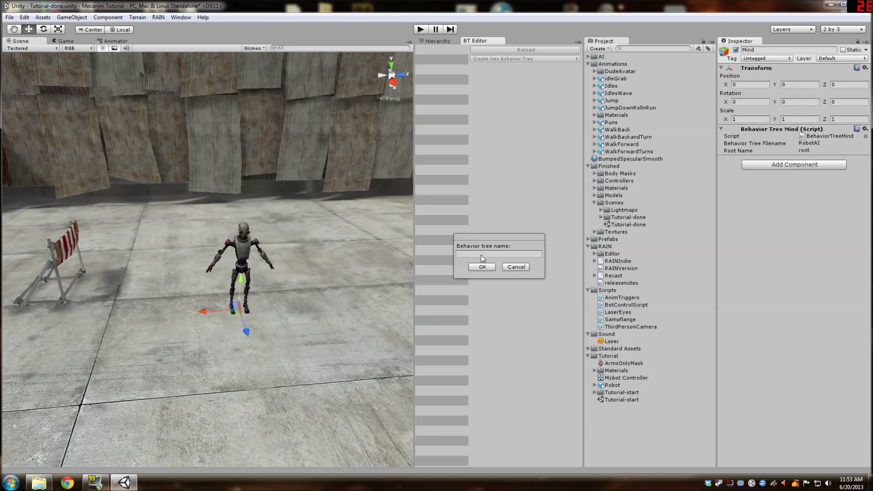
text(Robot)
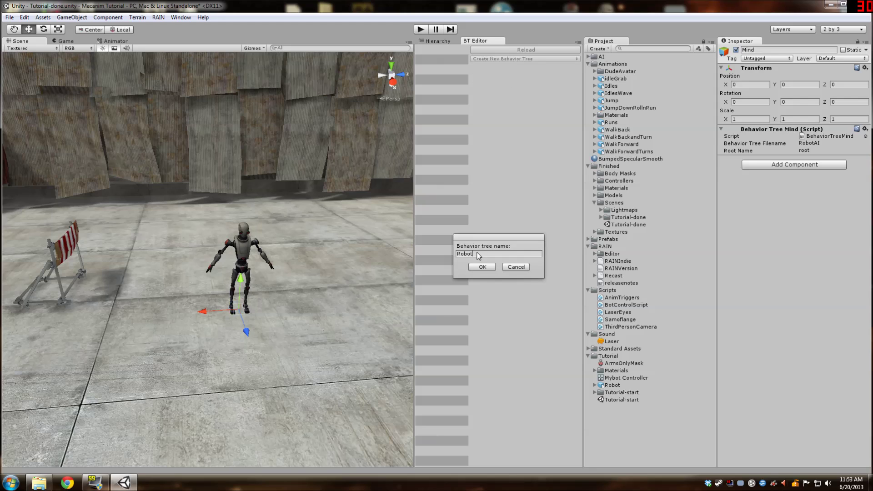
text(AI)
click(486, 269)
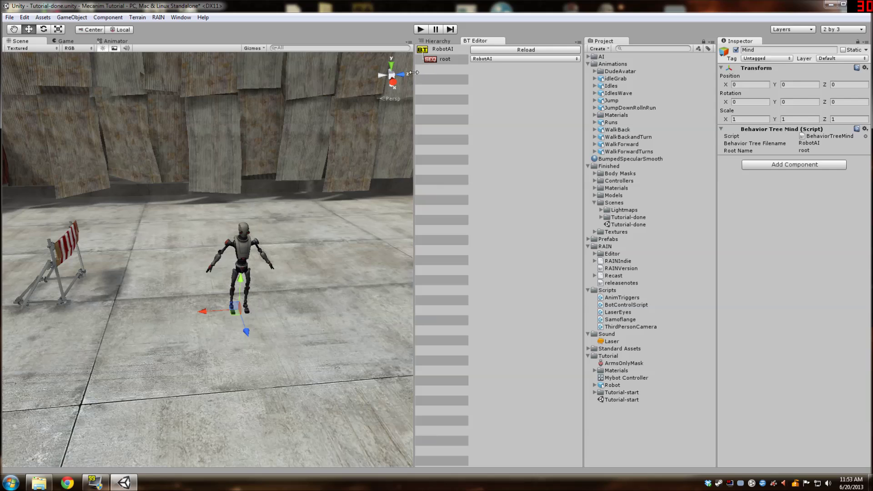
Widen the behavior tree editor area and add a Detect action under the root sequencer of RobotAI.
drag(414, 72, 392, 73)
click(422, 50)
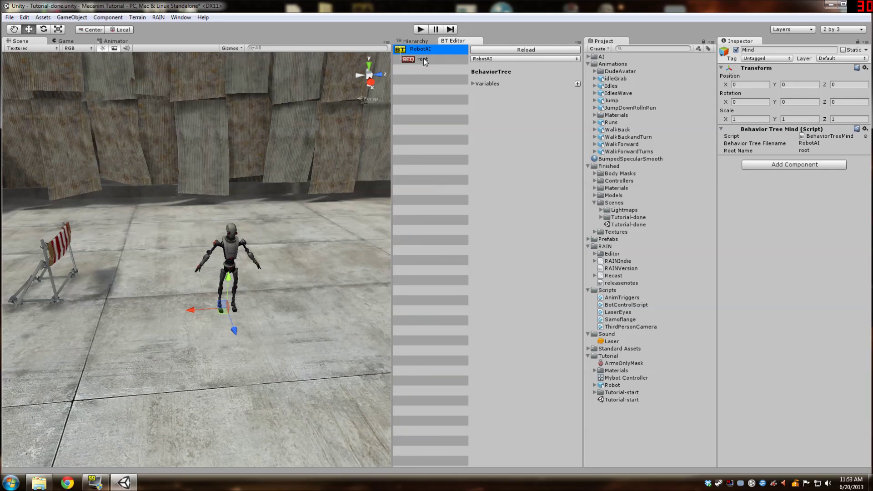
click(424, 60)
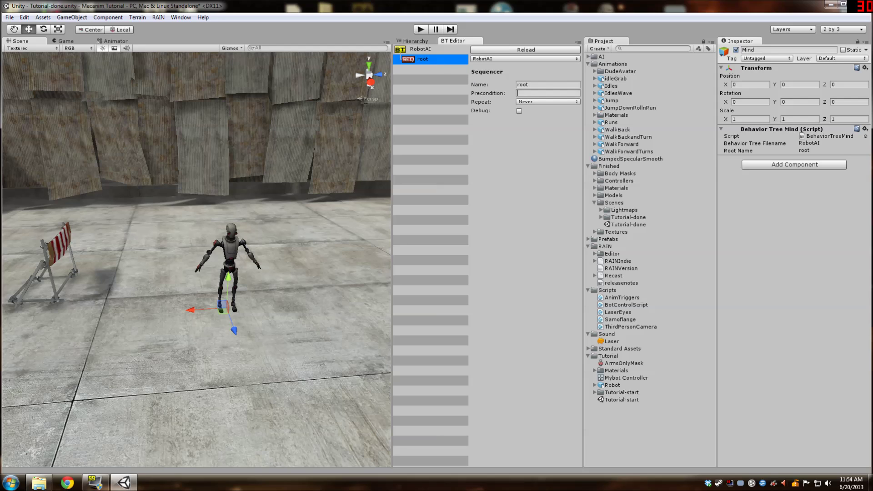
right_click(415, 58)
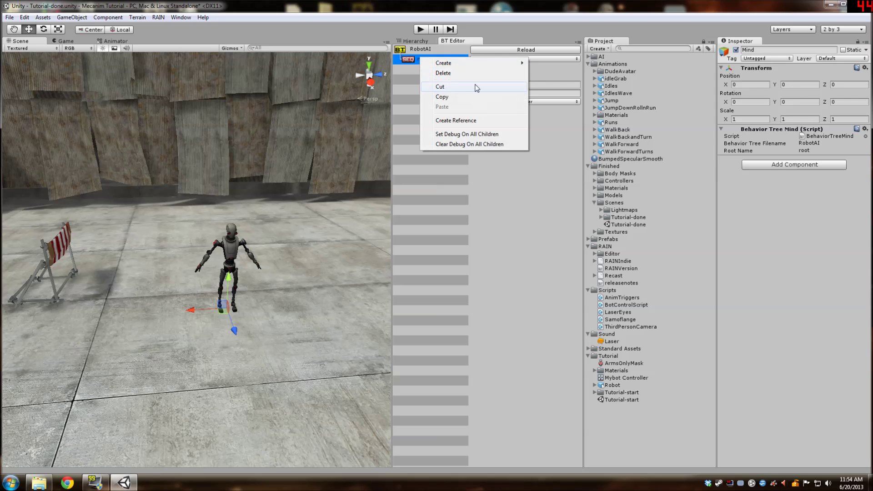
mouse_move(476, 69)
mouse_move(558, 64)
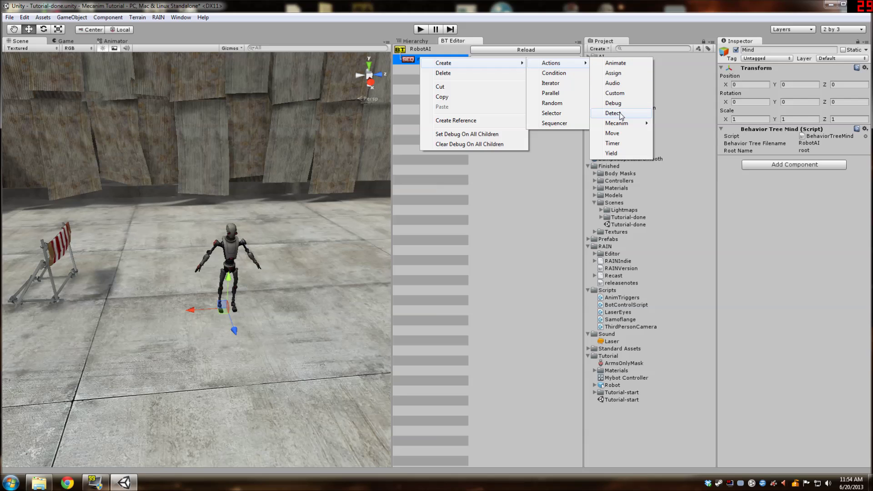
click(621, 114)
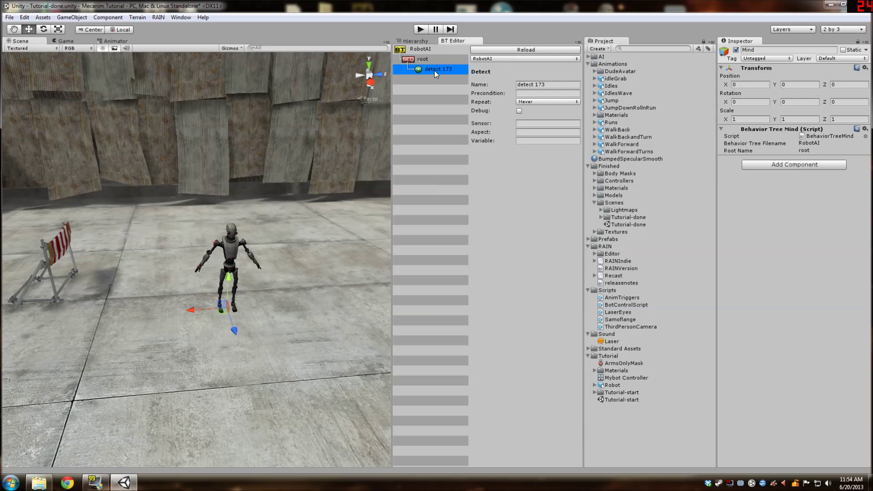
Rename the Detect action to detect player and save the behavior tree.
click(548, 85)
click(548, 84)
key(BackSpace)
key(BackSpace)
key(BackSpace)
text(player)
key(ctrl+s)
Set the detect player action's sensor to Sensor, its aspect to player and its variable to playerposition.
click(547, 123)
text(Sensor)
key(ctrl+s)
click(539, 133)
text(player)
key(ctrl+s)
key(ctrl+a)
click(518, 141)
text(player)
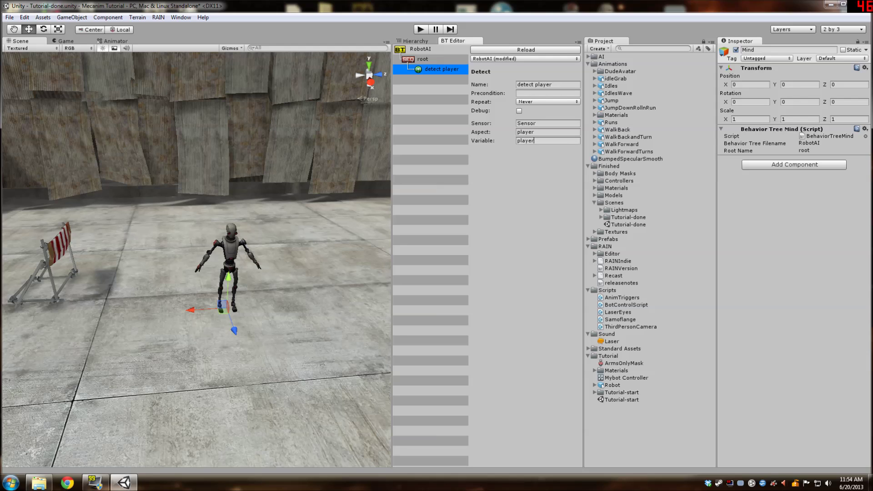
text(position)
key(shift+Tab)
key(Tab)
key(shift+Tab)
key(shift+Tab)
Add a Mecanim Move action under the root sequencer of the RobotAI tree.
right_click(428, 71)
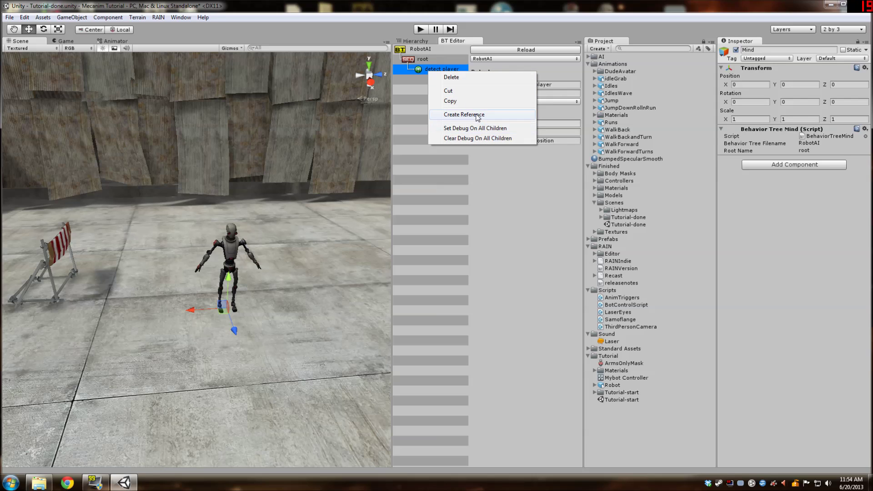
click(426, 69)
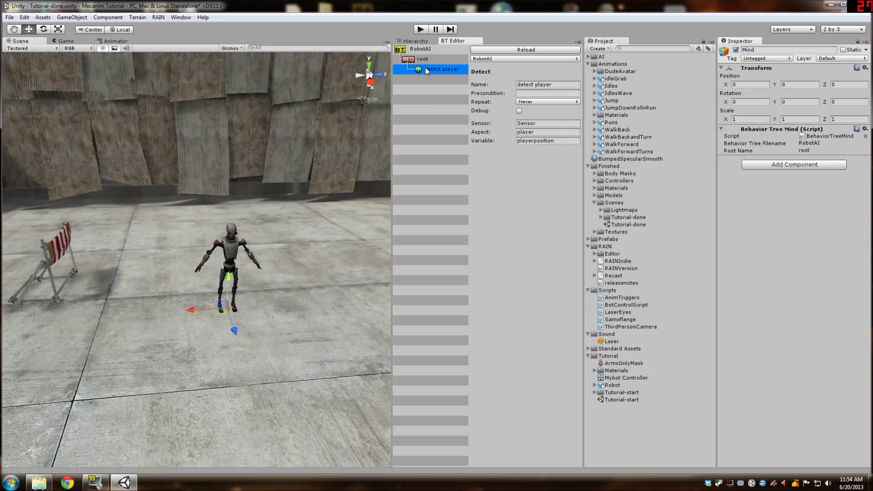
right_click(433, 70)
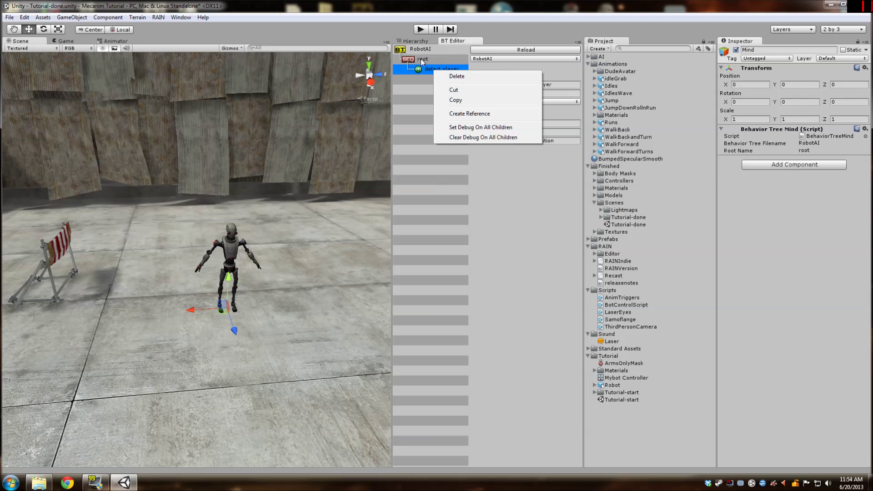
right_click(421, 59)
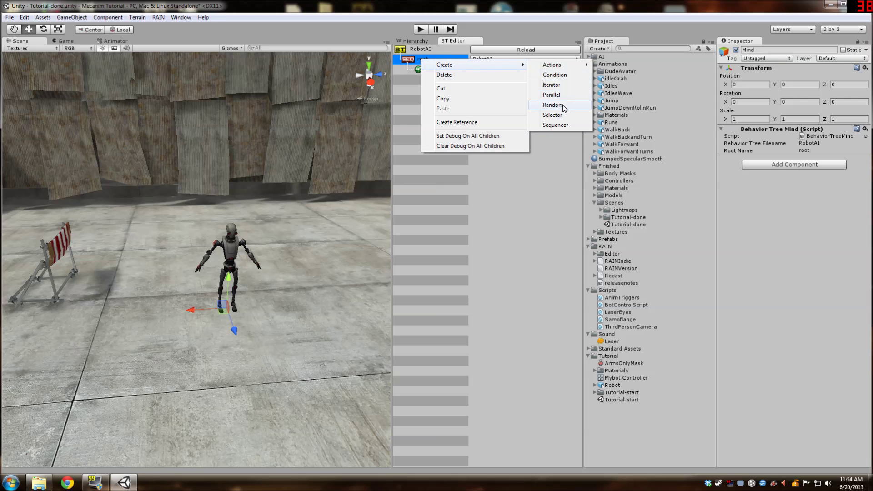
mouse_move(568, 68)
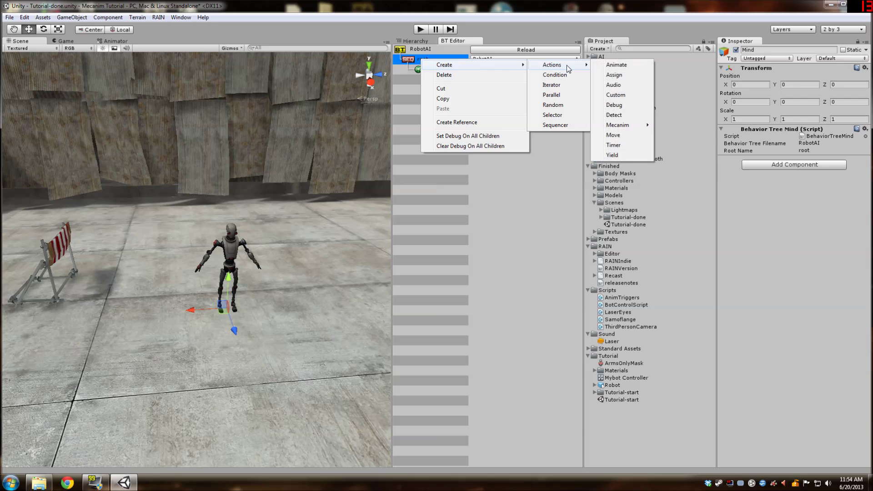
mouse_move(646, 125)
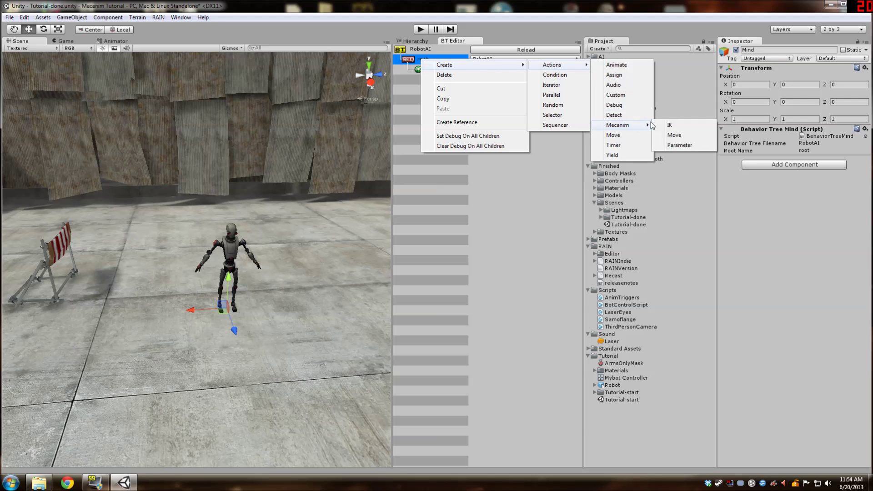
click(684, 135)
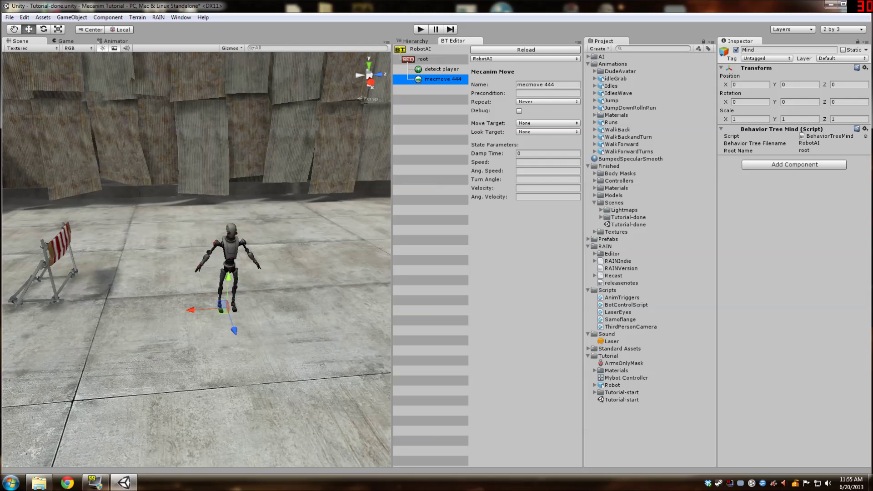
Set the Mecanim Move action's move target to the variable playerposition.
click(548, 85)
click(548, 92)
click(536, 124)
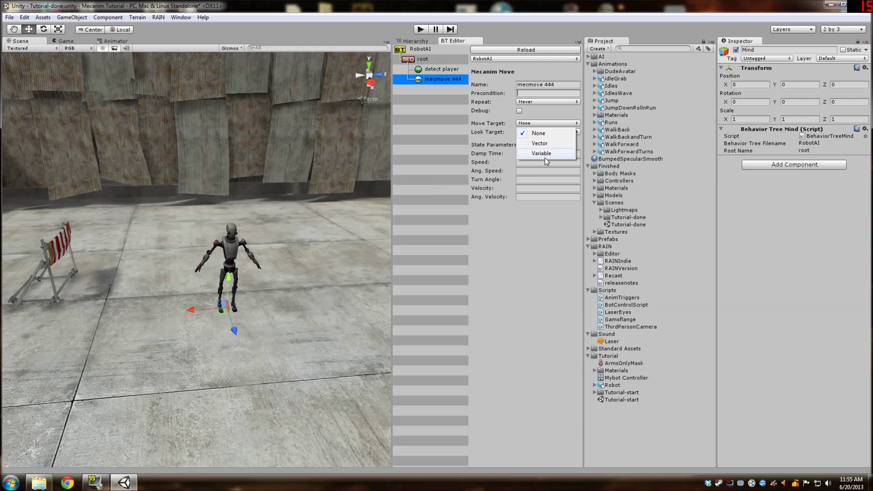
click(545, 154)
click(547, 157)
click(432, 69)
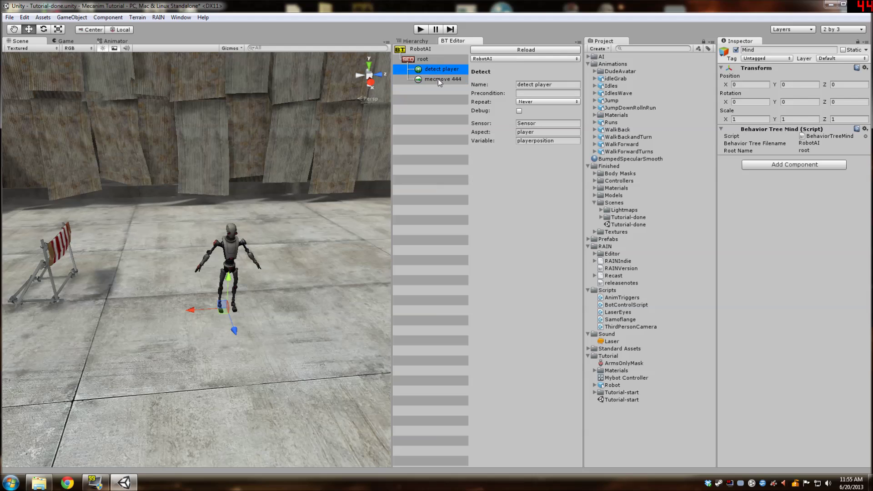
click(438, 79)
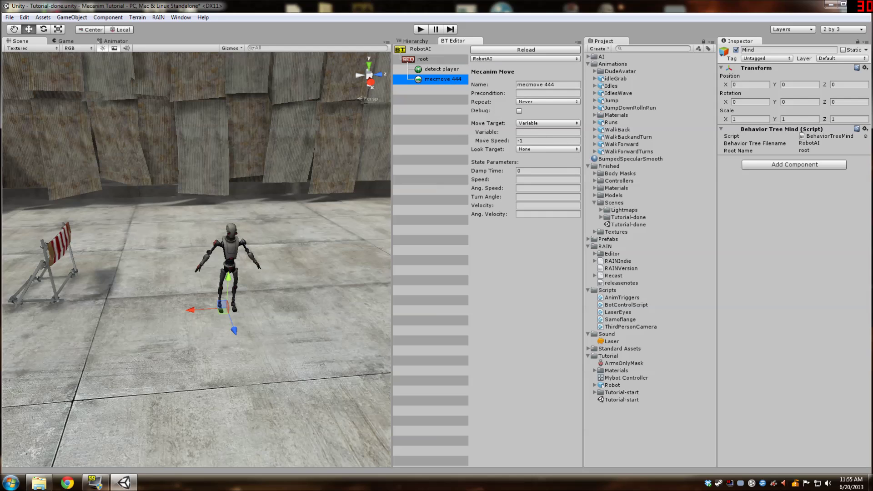
text(playerposition)
Set the Mecanim Move action's damp time to 0.3.
key(Tab)
key(Tab)
text(0.3)
key(Return)
click(529, 196)
click(529, 213)
click(529, 187)
Look up the Animator's parameters and assign Speed as the Mecanim Move action's speed and Direction as its turn angle, saving the tree.
click(115, 41)
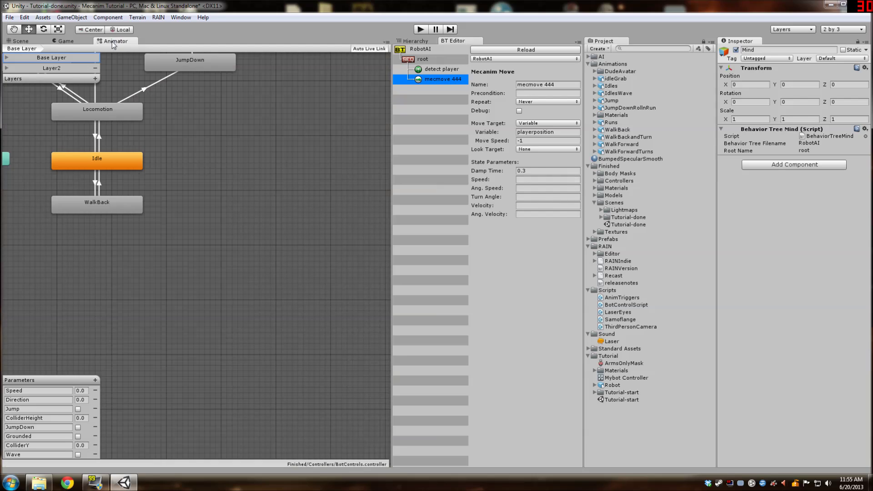
middle_drag(126, 339, 327, 362)
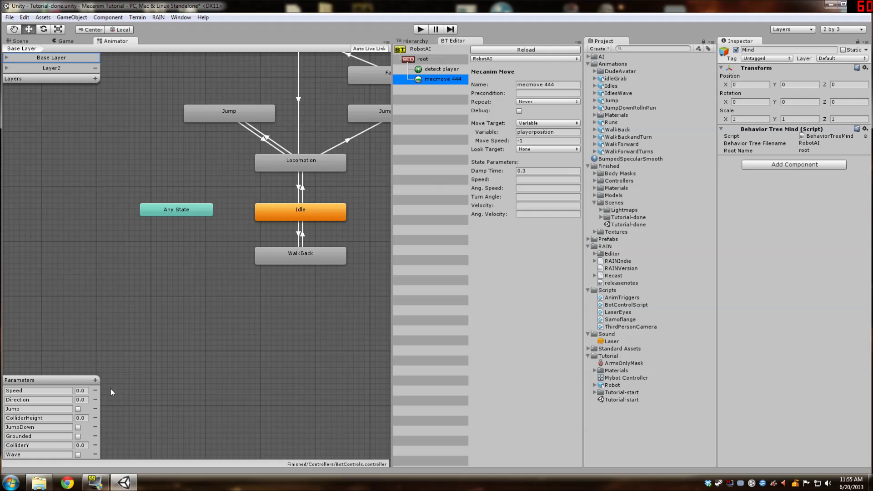
click(14, 391)
click(26, 42)
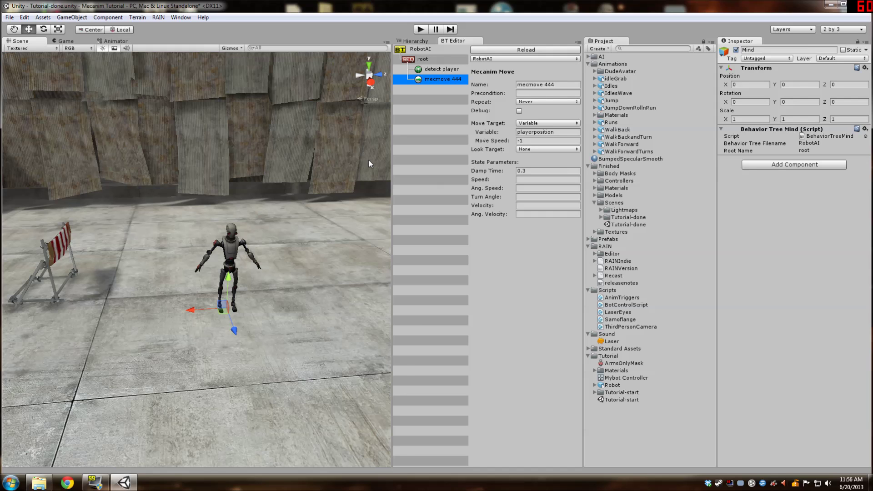
click(528, 180)
text(S)
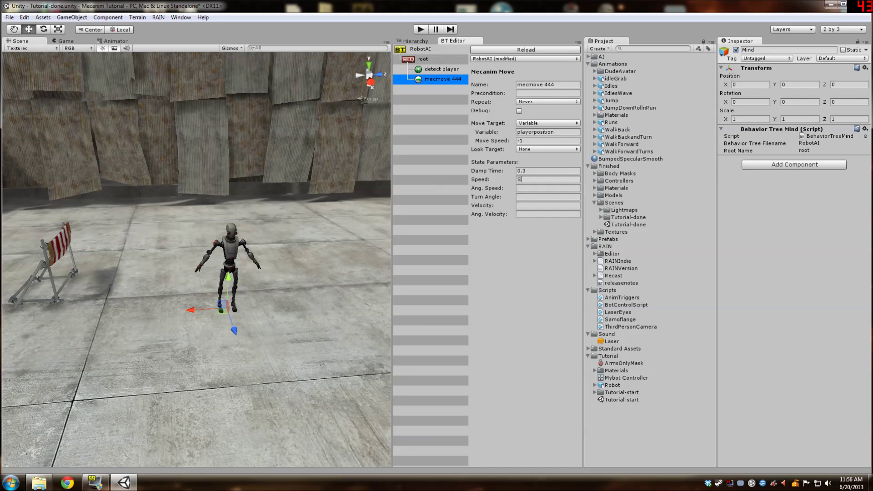
text(ppeed)
key(BackSpace)
key(BackSpace)
key(BackSpace)
text(ed)
key(Tab)
text(Direction)
key(ctrl+s)
Examine the settings and order of the root sequencer and its child actions in the RobotAI tree.
click(542, 187)
click(438, 67)
click(422, 59)
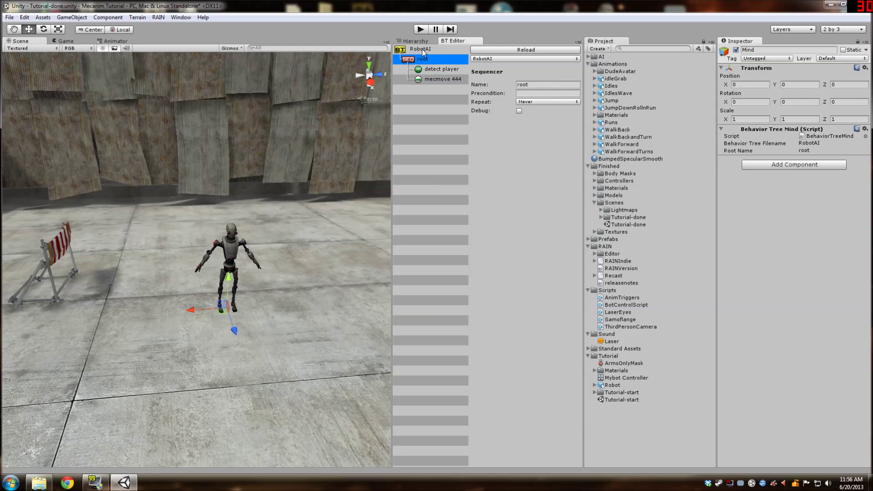
click(422, 49)
click(427, 58)
click(435, 71)
click(433, 62)
click(432, 67)
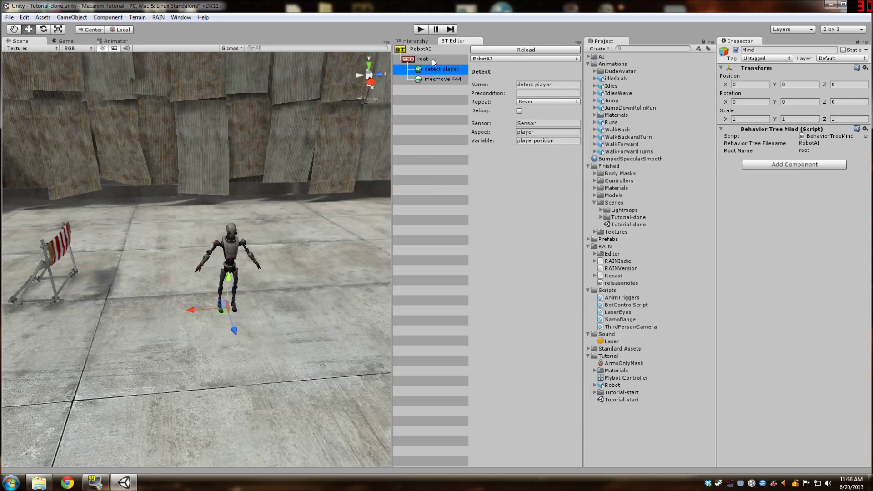
click(432, 60)
click(431, 68)
click(430, 59)
click(431, 67)
click(431, 59)
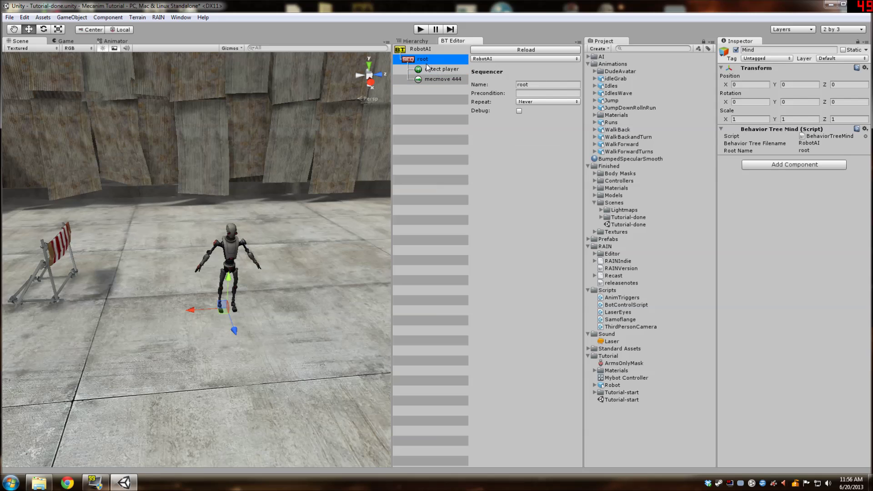
click(428, 69)
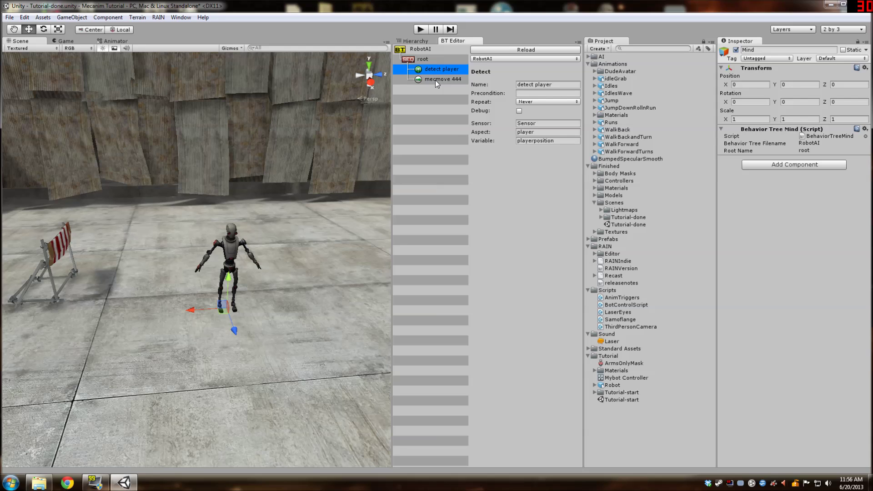
Enable debugging on the detect player action.
click(435, 80)
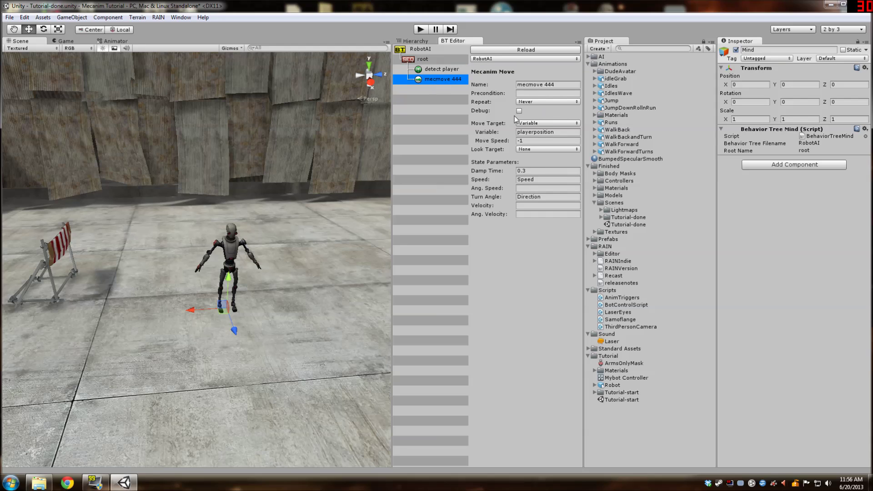
click(449, 71)
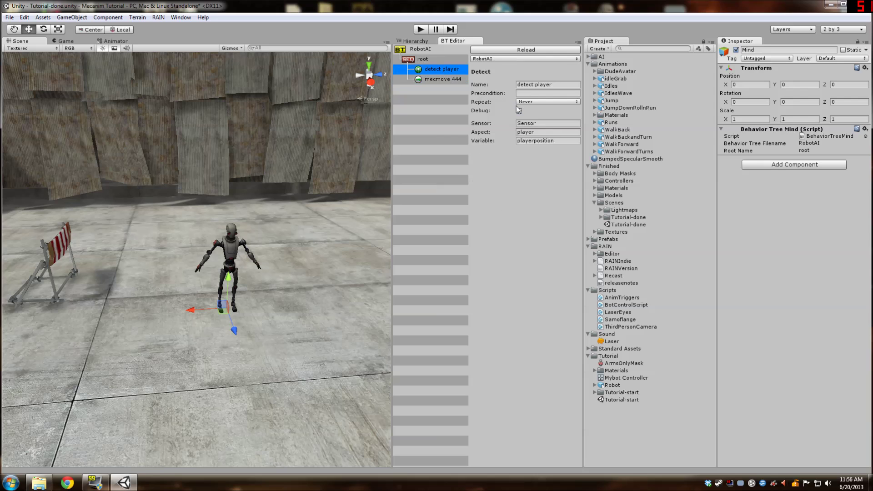
click(518, 110)
Select the player Robot in the scene, then play the scene and run the robot forward as a test.
scroll(287, 200, down, 6)
middle_drag(287, 199, 346, 194)
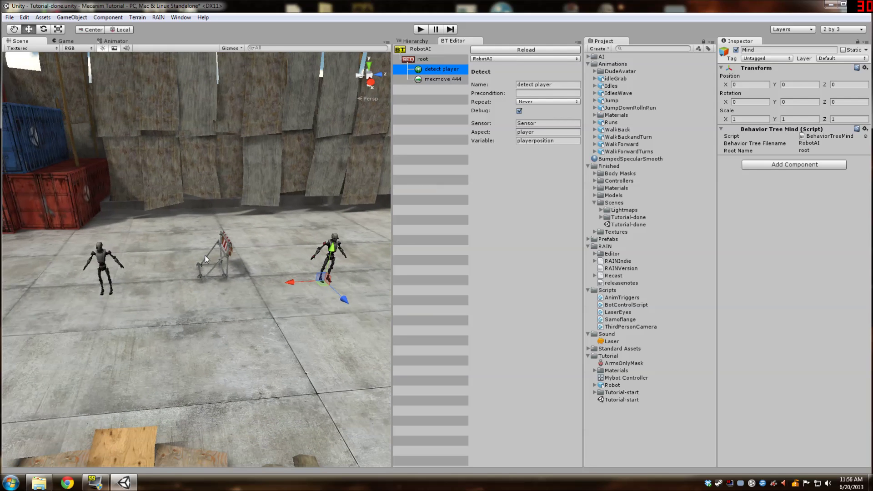
click(101, 258)
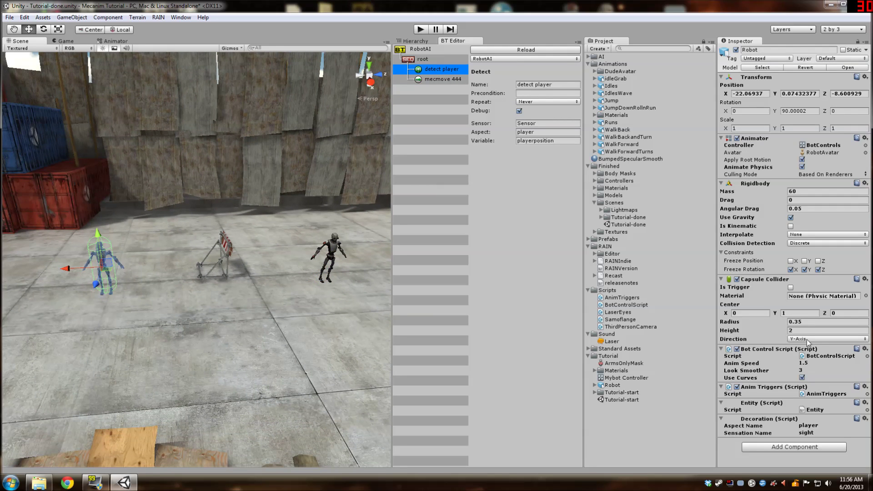
click(421, 29)
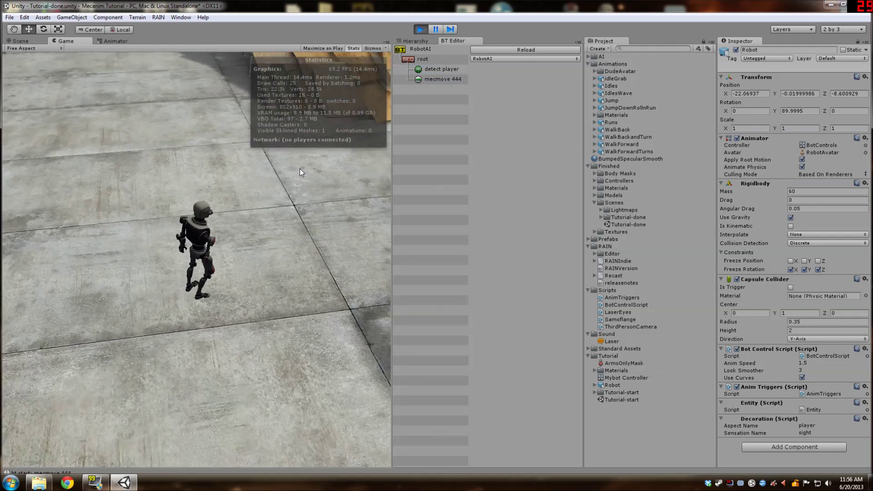
key(w)
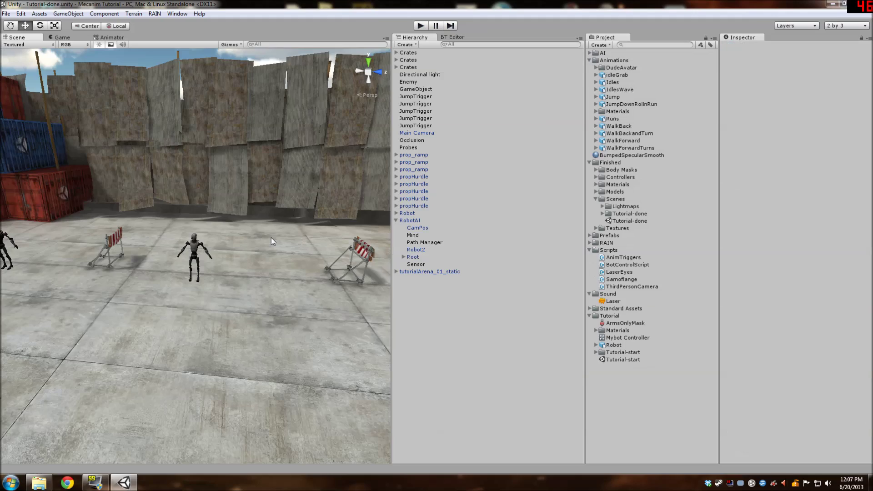
Remove the Bot Control Script component from RobotAI and disable its Anim Triggers script.
click(192, 242)
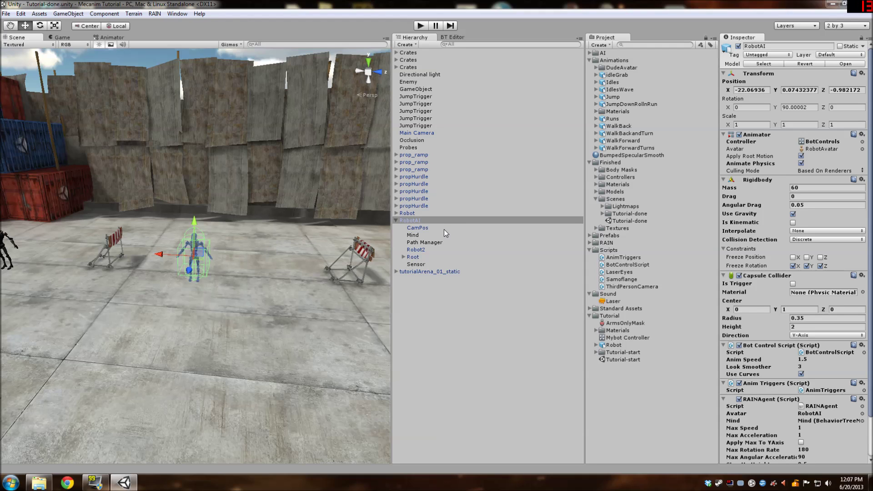
click(862, 345)
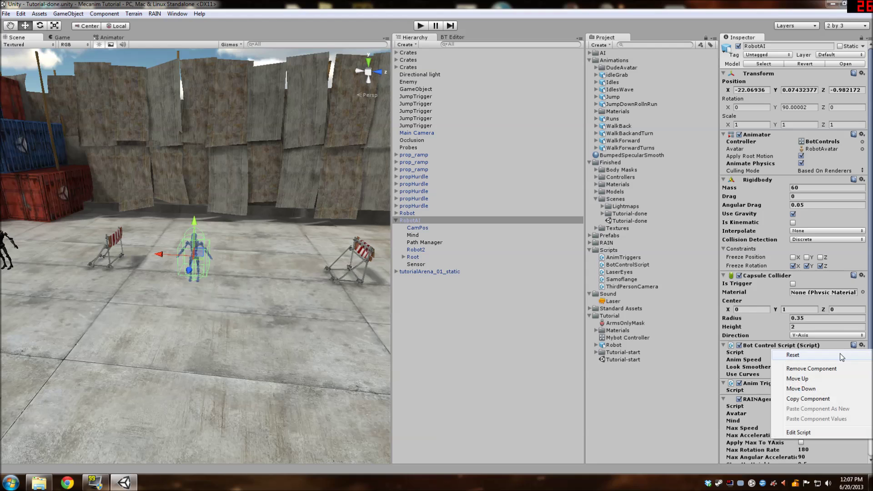
click(839, 369)
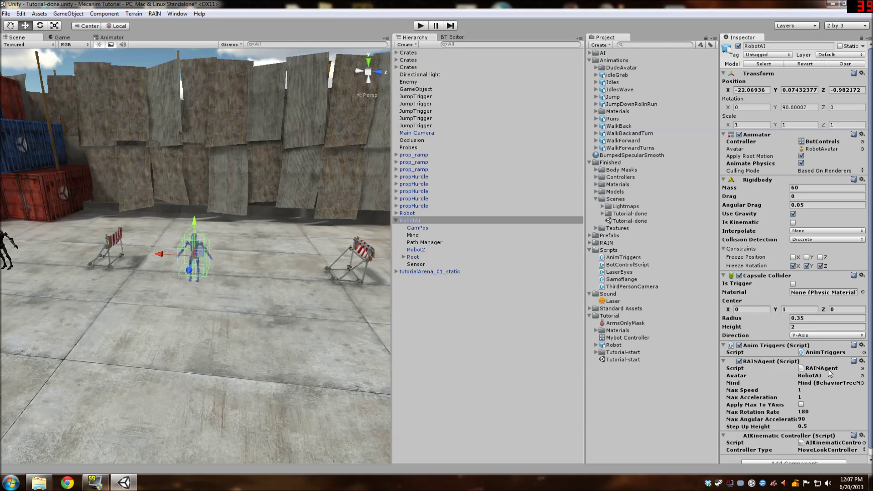
click(740, 345)
Enter Direction as the Mecanim Move action's turn angle parameter, save, then clear it again and save.
click(449, 37)
click(442, 77)
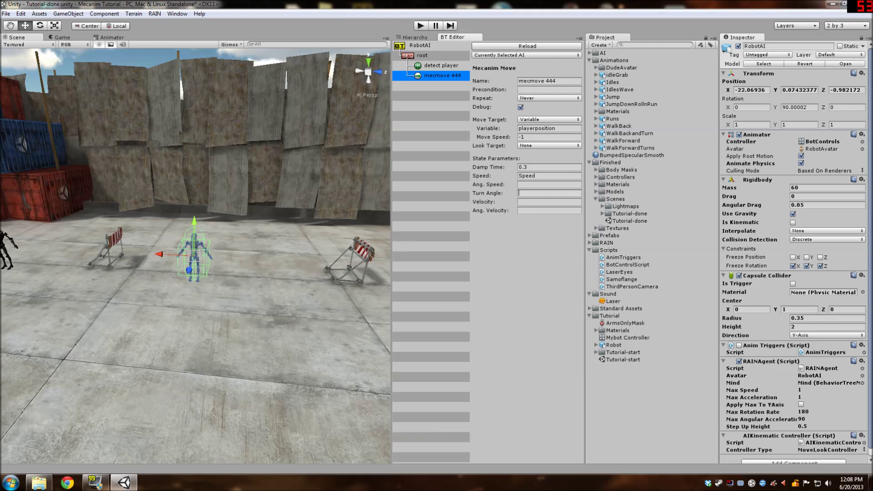
text(Direction)
key(ctrl+s)
key(BackSpace)
key(BackSpace)
key(BackSpace)
key(BackSpace)
key(BackSpace)
key(BackSpace)
key(BackSpace)
key(BackSpace)
key(BackSpace)
key(ctrl+s)
click(541, 175)
click(541, 176)
click(541, 175)
click(541, 184)
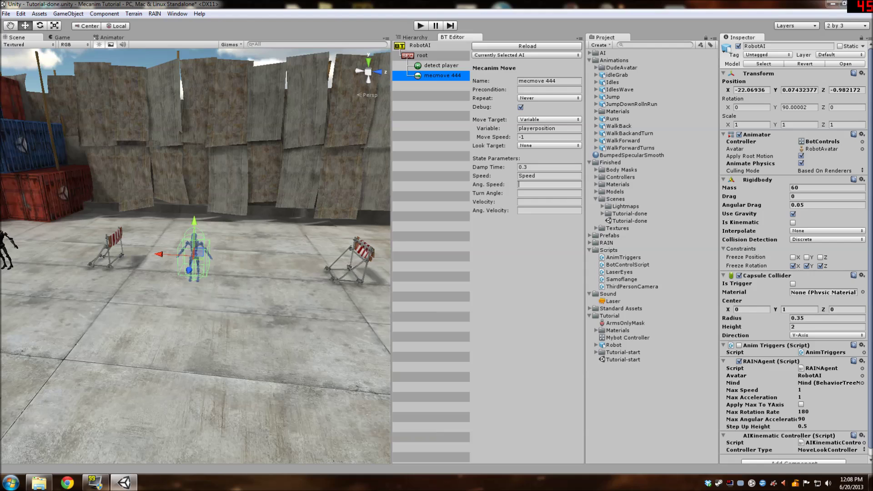
Collapse RobotAI in the Hierarchy and play the scene, running the player robot around to test the AI's pursuit.
click(421, 38)
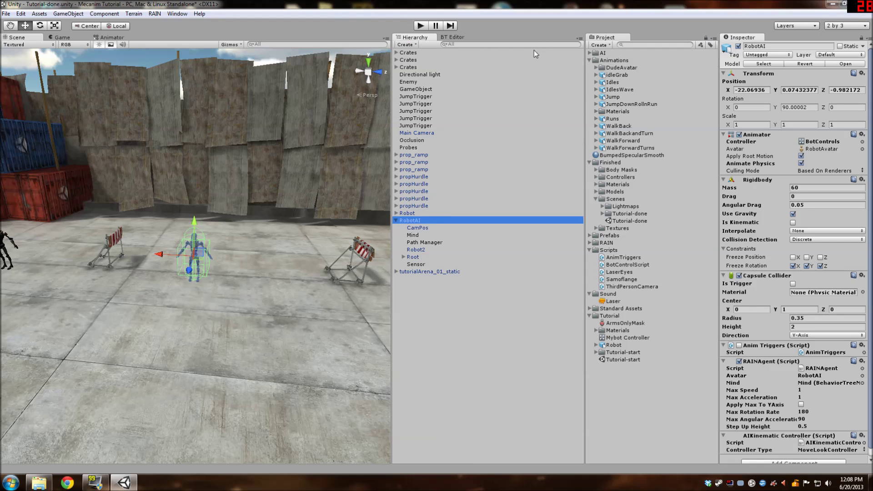
click(396, 221)
click(421, 26)
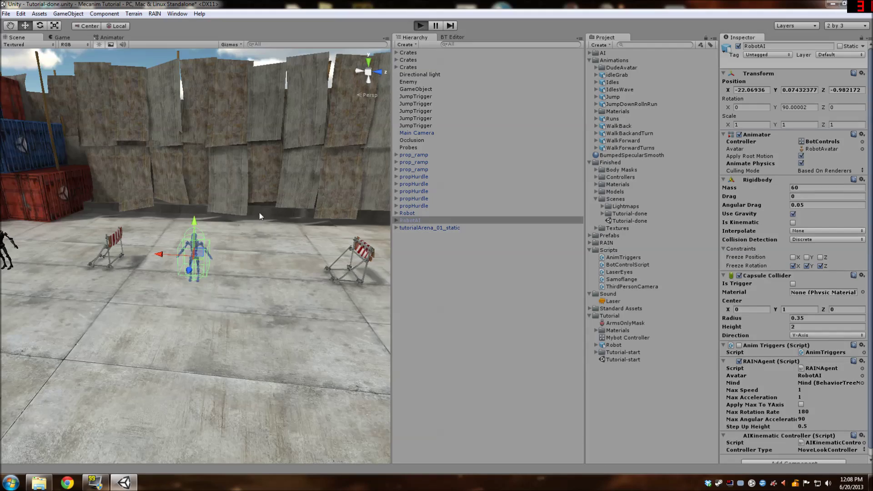
key(w)
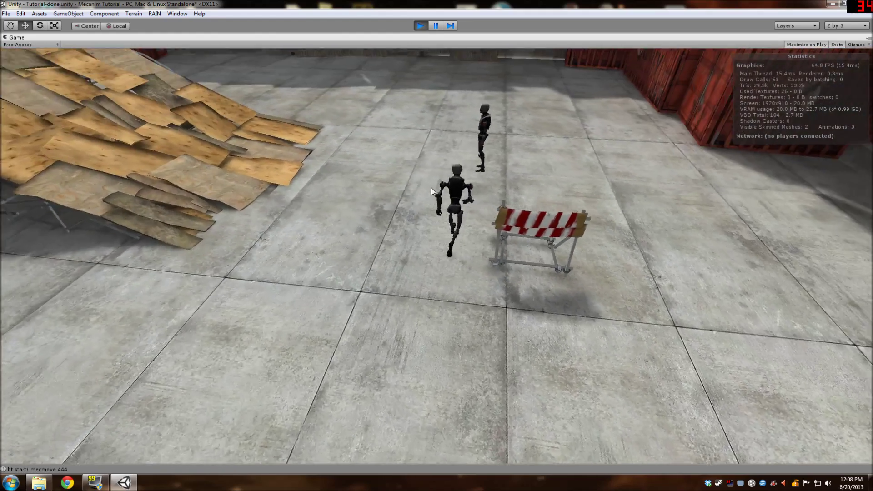
key(w)
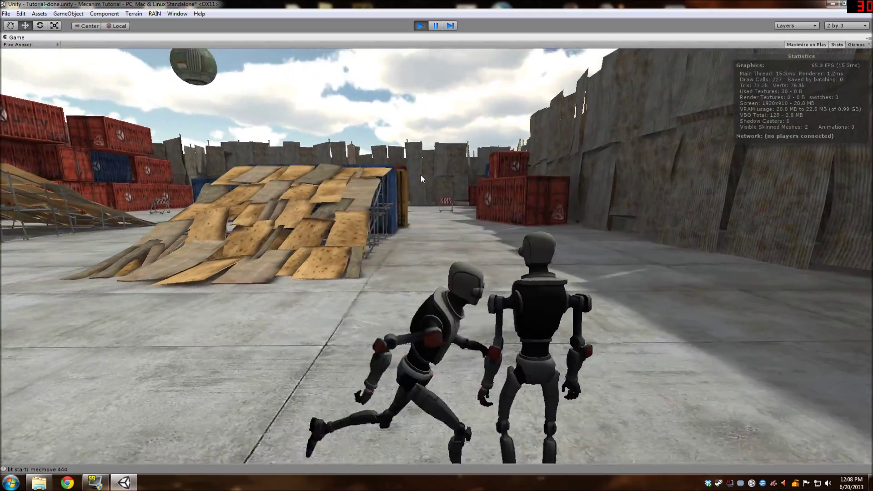
key(w)
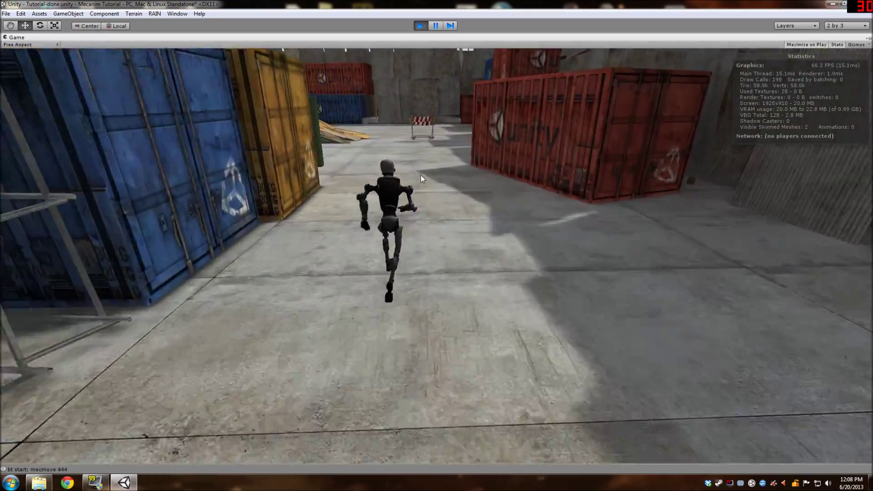
Run the player robot between the containers and across the arena to test the AI's pursuit, and stop playing the scene.
key(w)
key(d)
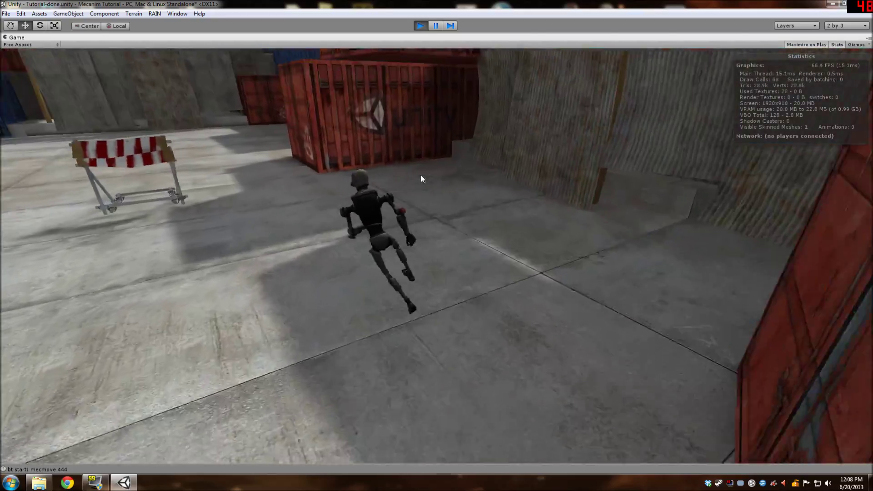
key(a)
key(w)
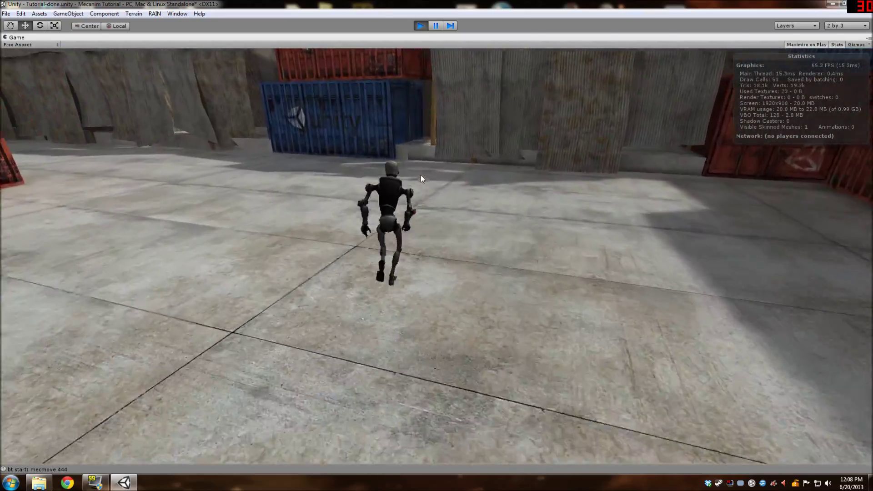
key(a)
key(w)
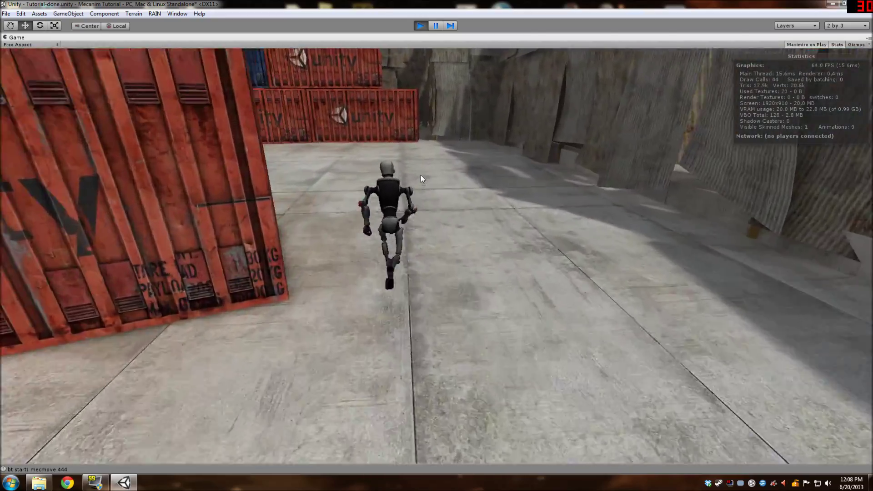
key(d)
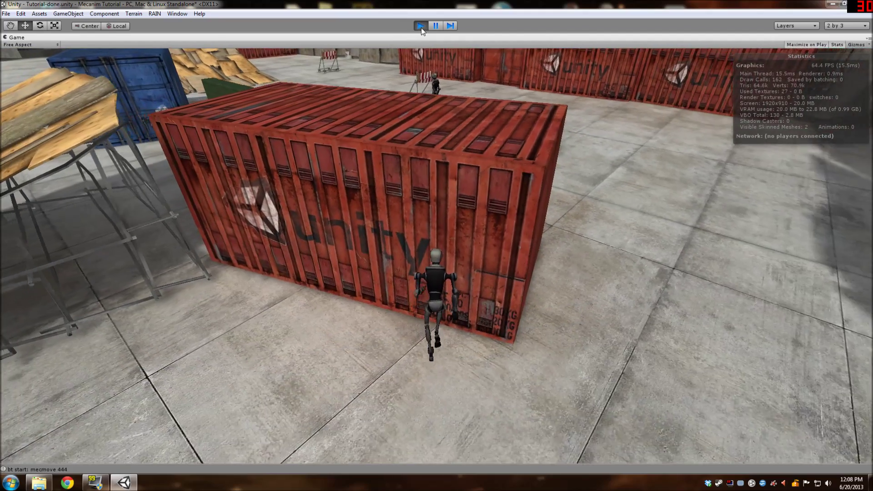
click(420, 26)
Select RobotAI and review the turn angle parameter of its Mecanim Move action in the behavior tree.
scroll(291, 242, down, 10)
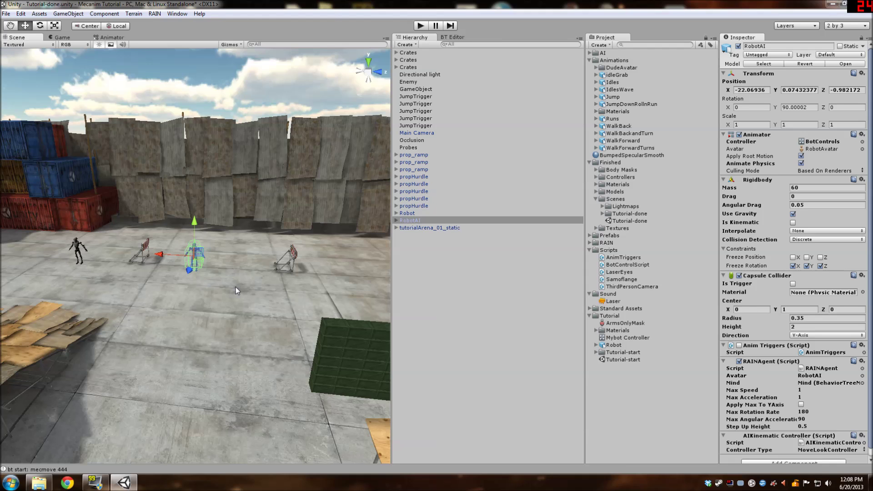
scroll(236, 288, up, 10)
scroll(226, 285, down, 3)
click(403, 220)
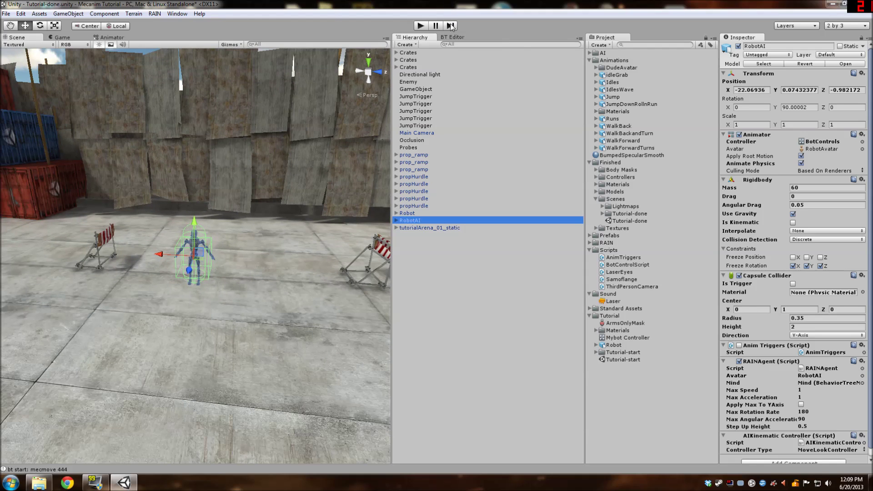
click(453, 37)
click(447, 78)
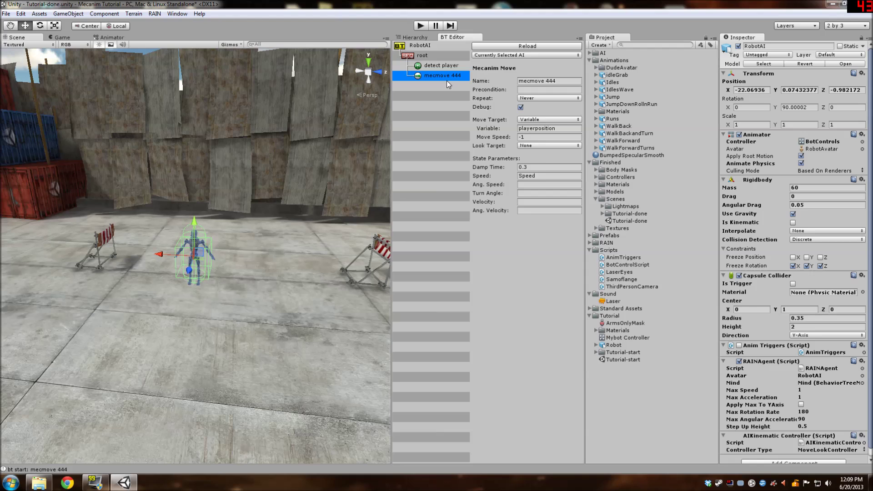
click(546, 193)
click(407, 38)
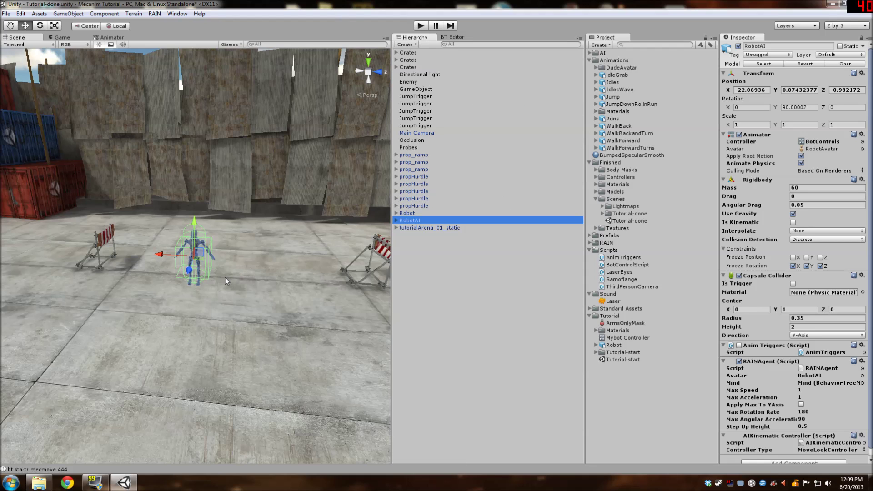
Expand RobotAI in the Hierarchy and select its Path Manager child to show its pathfinding settings.
scroll(226, 277, down, 5)
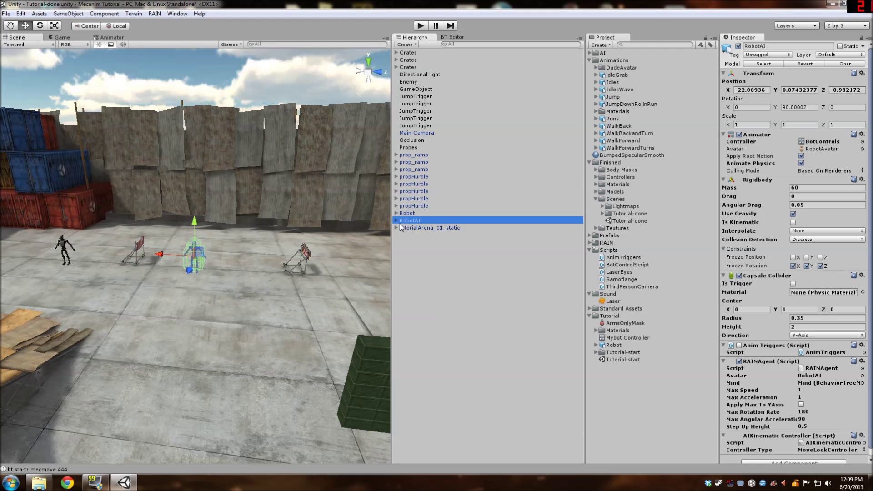
click(397, 222)
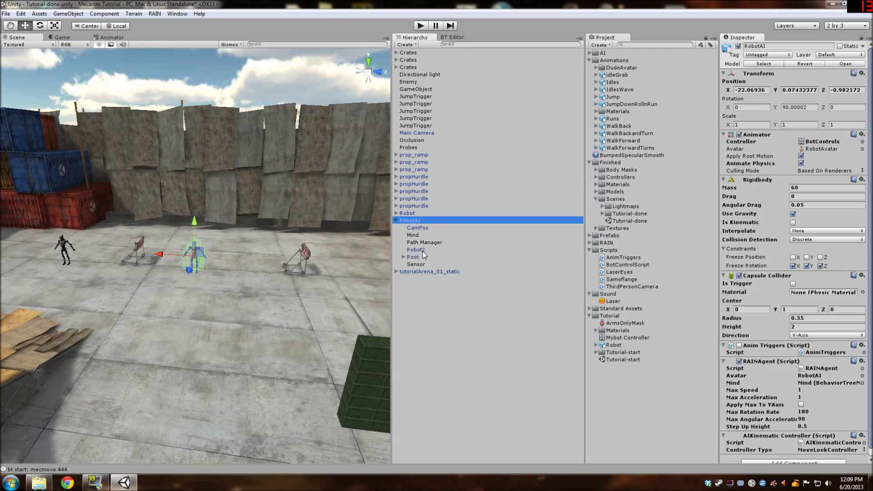
scroll(267, 269, up, 5)
middle_drag(268, 269, 231, 256)
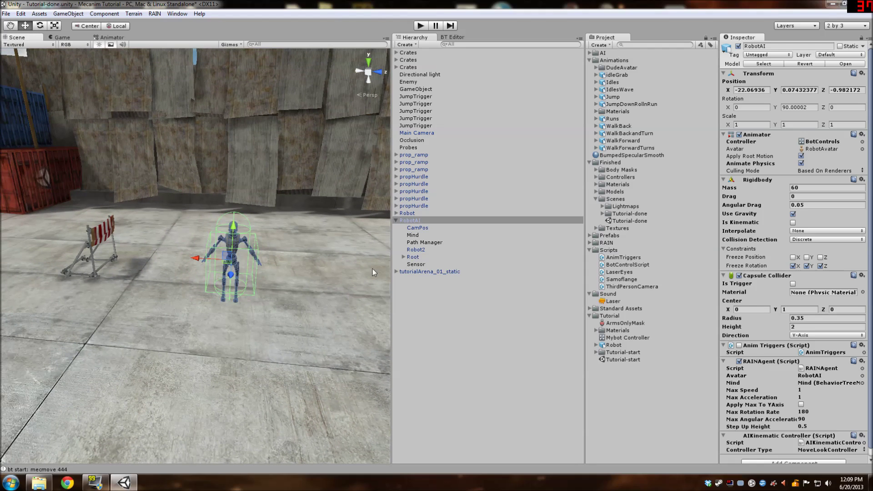
click(431, 243)
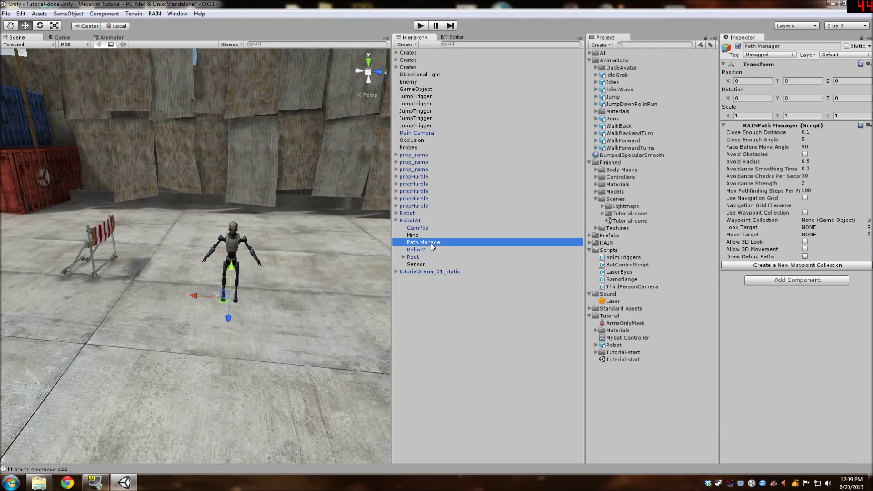
click(409, 220)
click(431, 243)
Examine the containers, ramps and walls around RobotAI that can obstruct its path through the arena.
scroll(302, 287, down, 3)
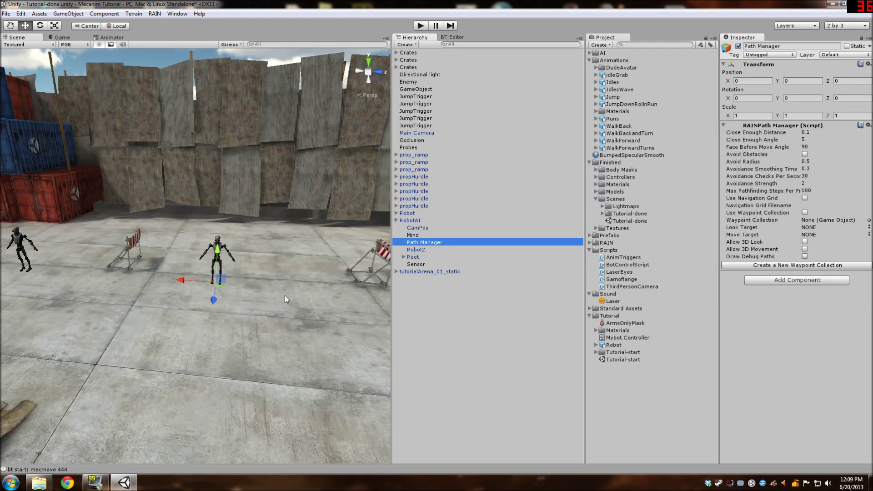
right_drag(211, 278, 215, 285)
scroll(215, 284, down, 4)
middle_drag(217, 285, 267, 265)
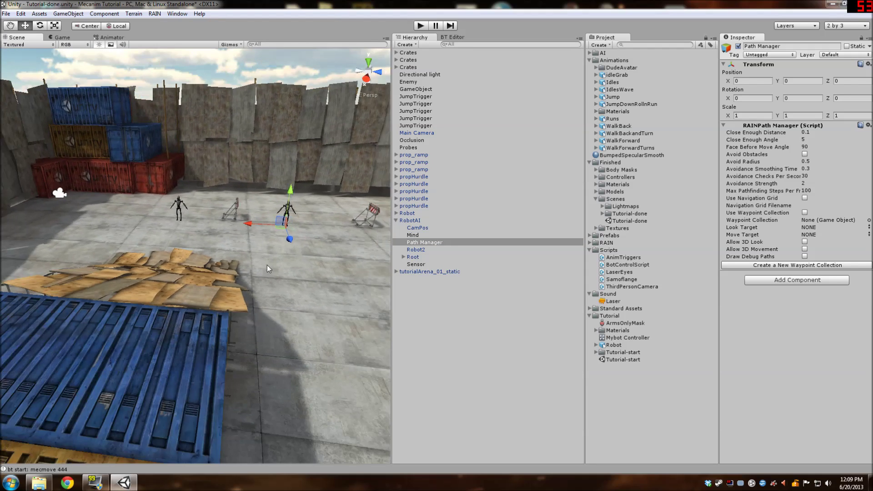
scroll(270, 267, down, 3)
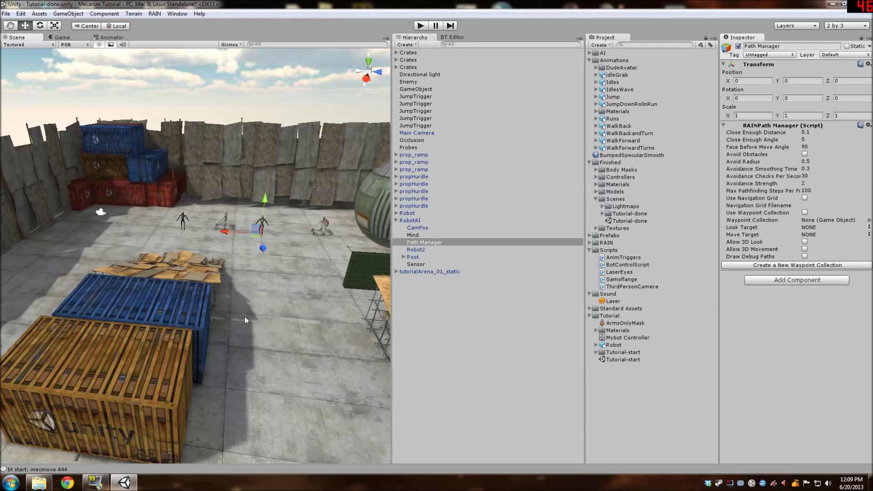
scroll(233, 313, up, 5)
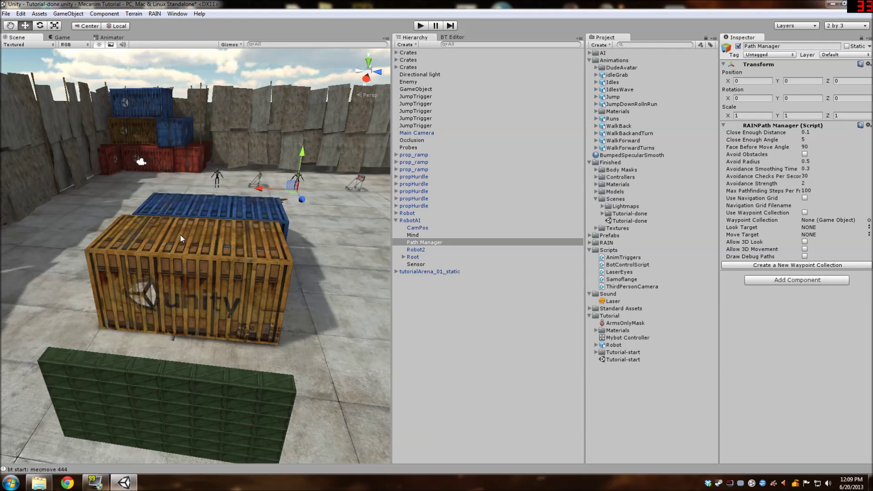
alt+drag(279, 284, 192, 177)
right_drag(192, 173, 162, 203)
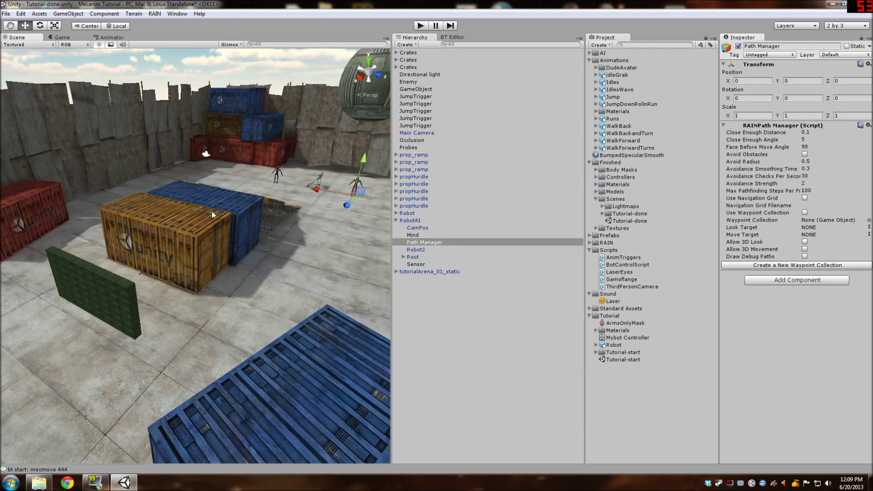
right_drag(212, 212, 375, 241)
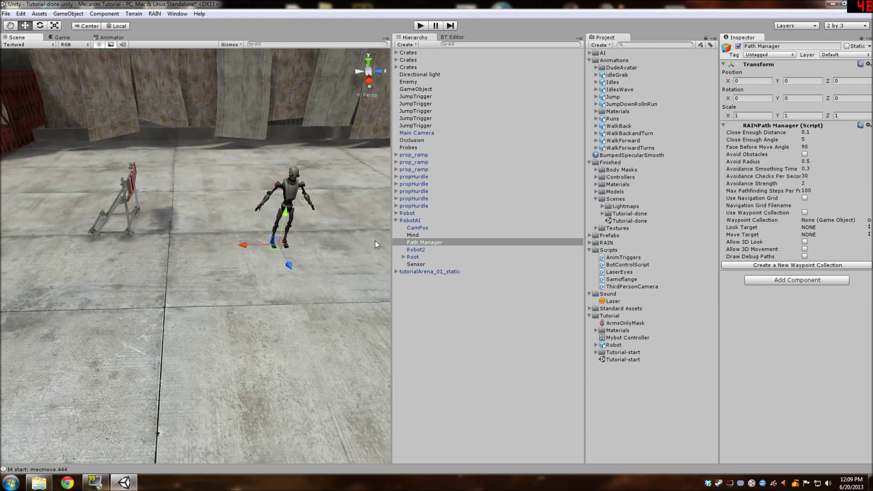
Enable Use Waypoint Collection on RobotAI's Path Manager and create a new waypoint collection.
click(423, 242)
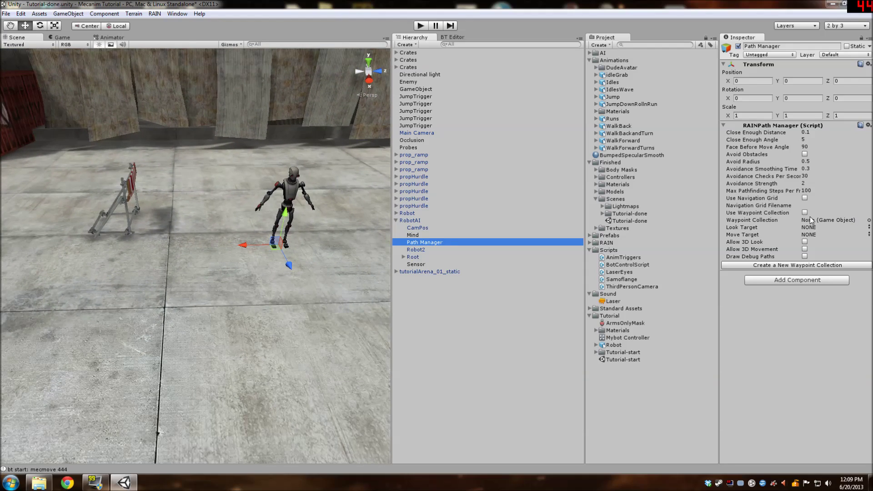
click(804, 213)
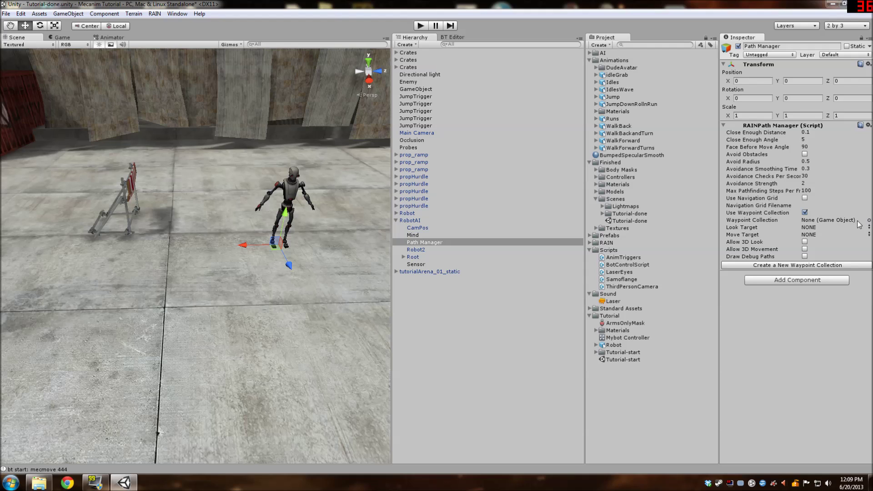
click(847, 222)
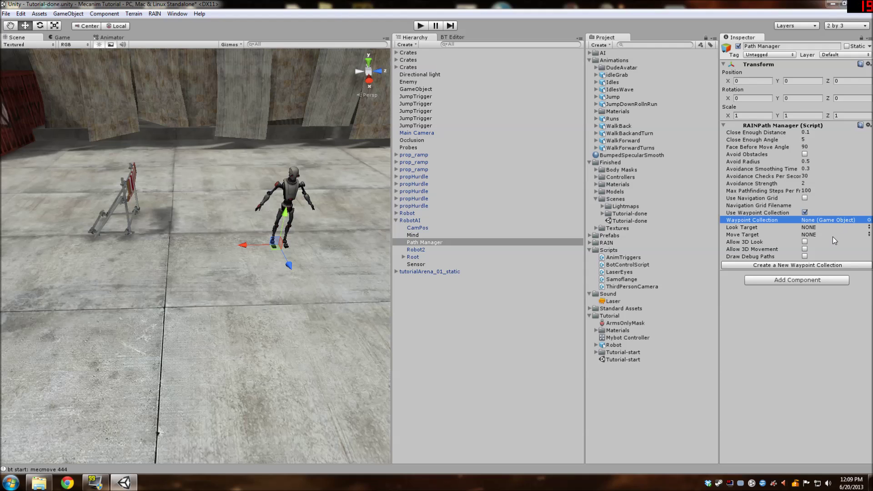
click(789, 267)
Add a floor waypoint in front of RobotAI at about X -16, Z -1.2, and a second connected waypoint at about X -19.2, Z -5.
middle_drag(281, 253, 252, 200)
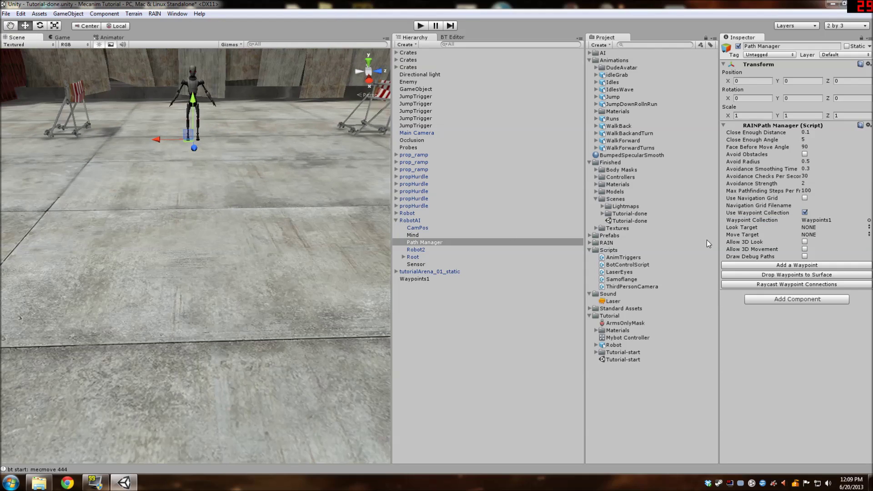
click(773, 265)
scroll(203, 245, down, 5)
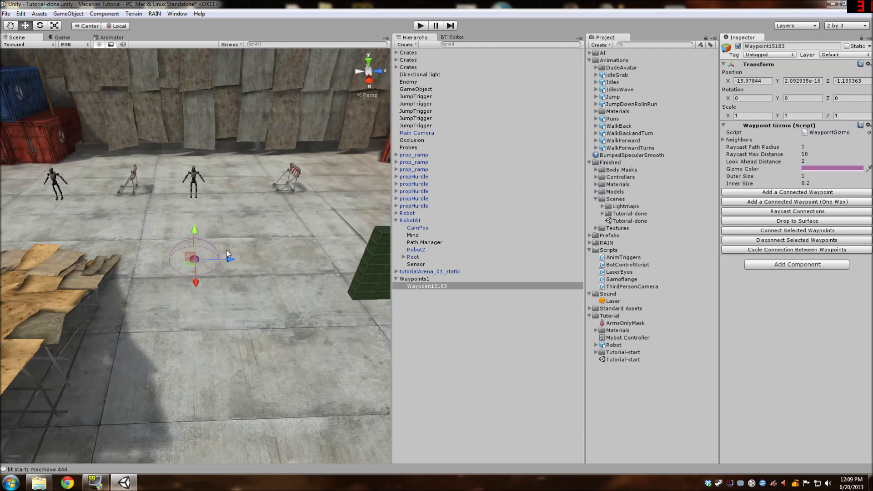
scroll(230, 257, up, 5)
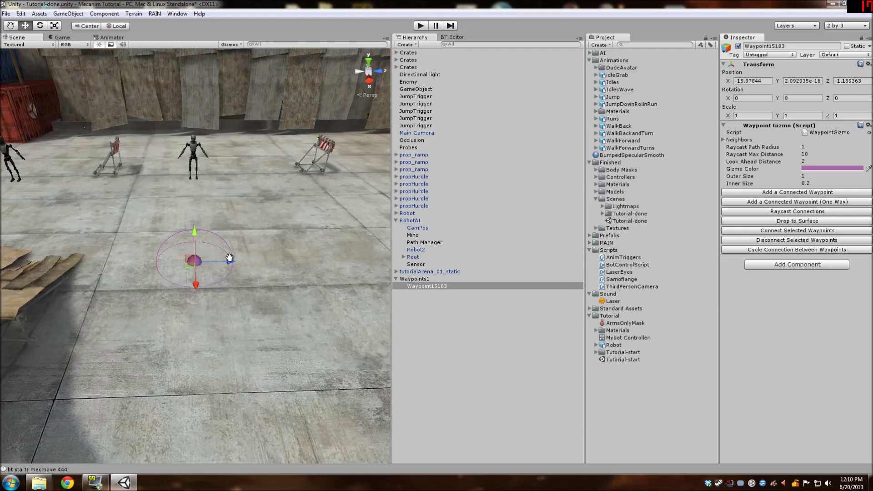
right_drag(230, 258, 268, 269)
click(783, 193)
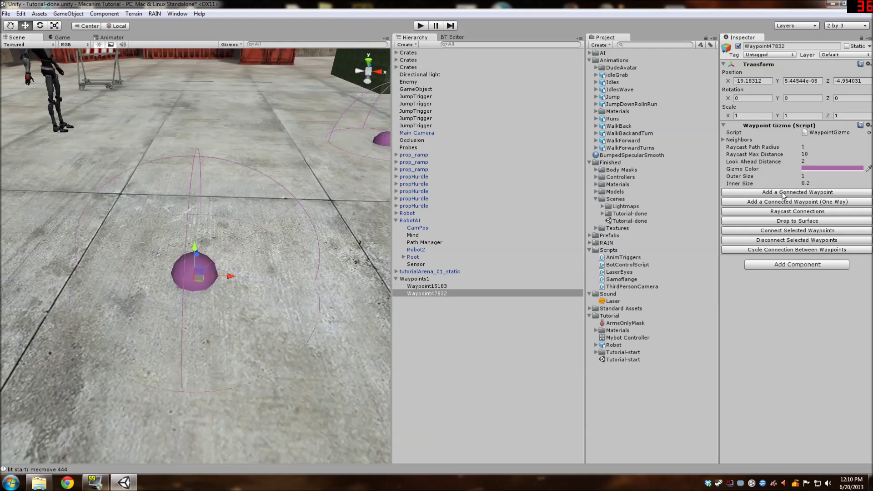
Add a third connected waypoint on the floor near the player Robot at about X -19.7, Z -10.5.
scroll(286, 211, down, 6)
middle_drag(260, 275, 184, 289)
click(784, 193)
Select the first and third waypoints together and connect them directly to each other.
scroll(264, 193, up, 2)
scroll(214, 211, up, 3)
scroll(184, 289, down, 6)
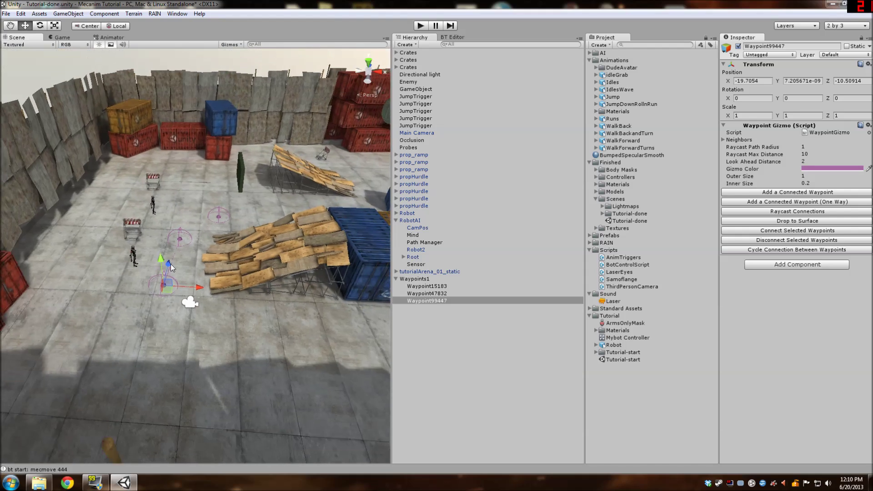
scroll(176, 285, up, 3)
scroll(177, 290, up, 2)
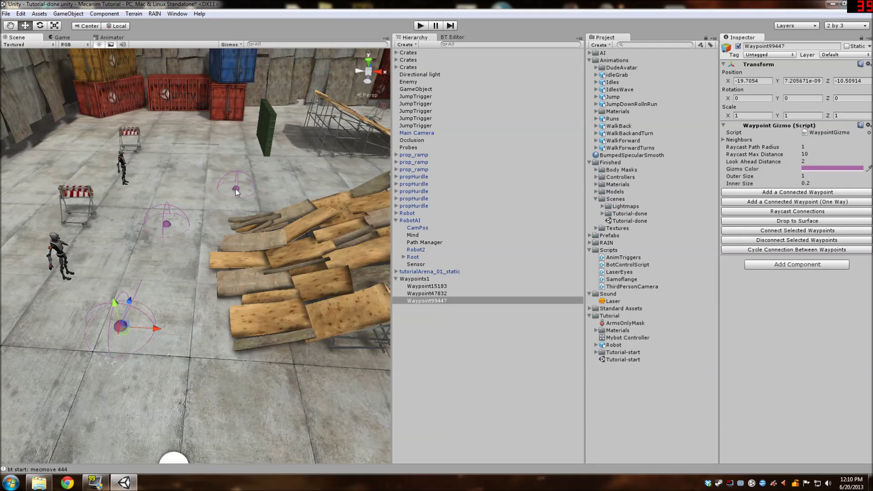
click(236, 189)
shift+click(121, 326)
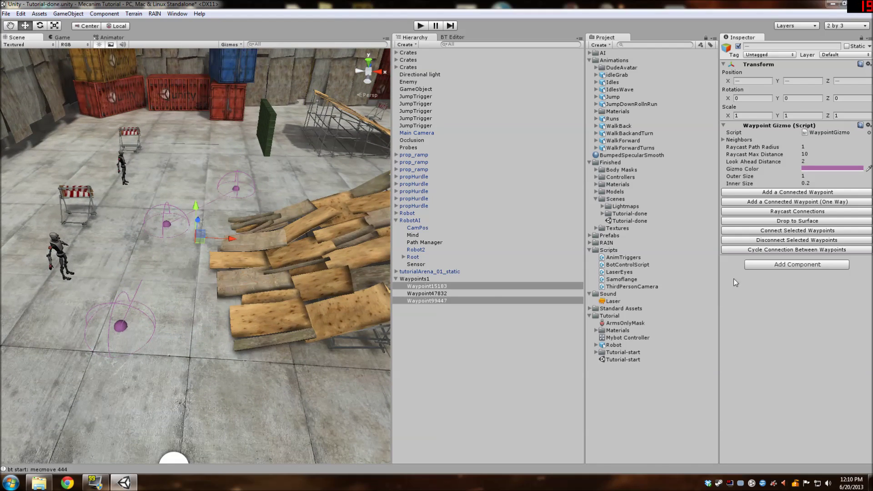
click(799, 231)
scroll(171, 225, up, 5)
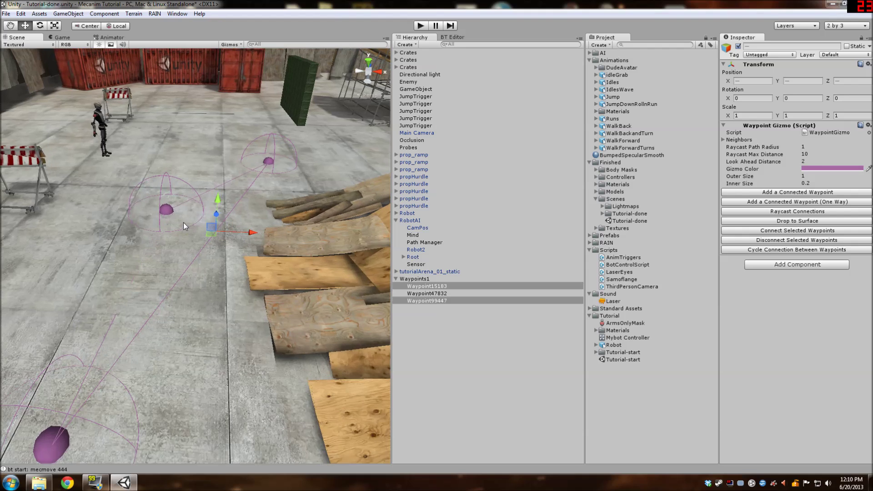
middle_drag(184, 222, 219, 225)
click(193, 217)
drag(229, 217, 135, 437)
click(144, 434)
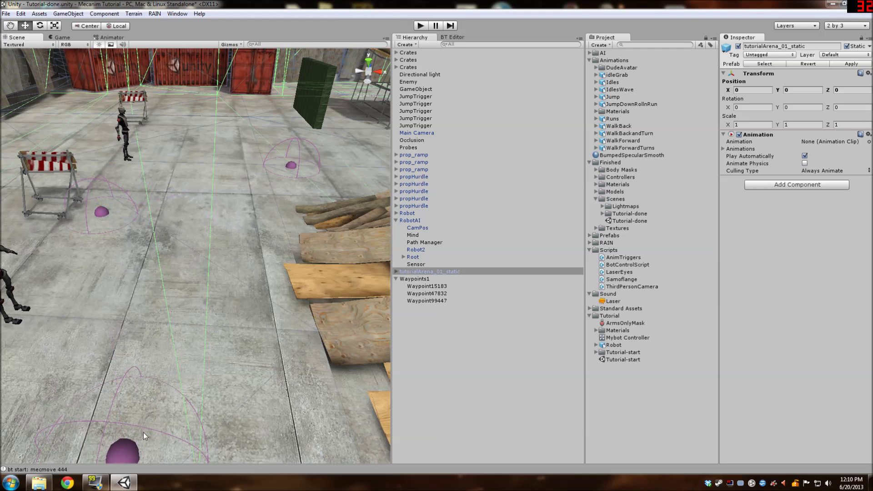
Widen the Scene view and add a waypoint connected to the first one on top of the yellow container, at about X -3.2, Z -9.
click(288, 167)
scroll(291, 202, down, 10)
middle_drag(334, 247, 200, 253)
scroll(236, 254, up, 5)
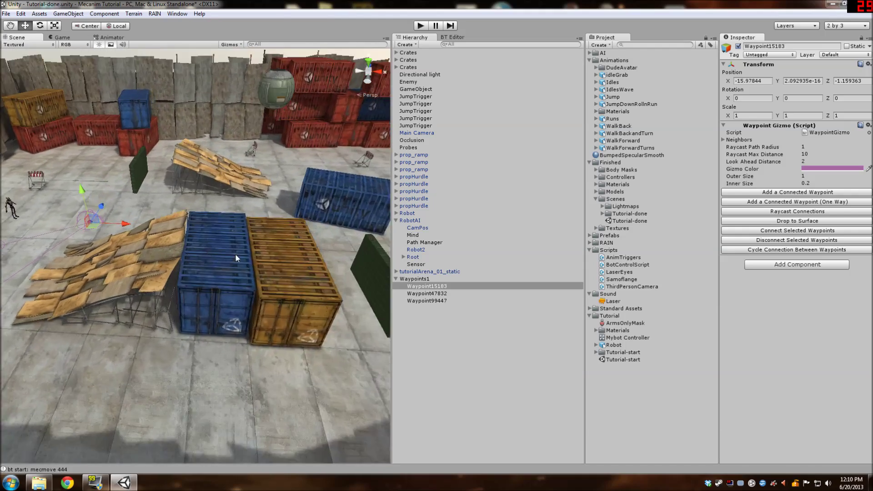
middle_drag(296, 261, 227, 248)
scroll(203, 263, up, 3)
drag(392, 175, 467, 187)
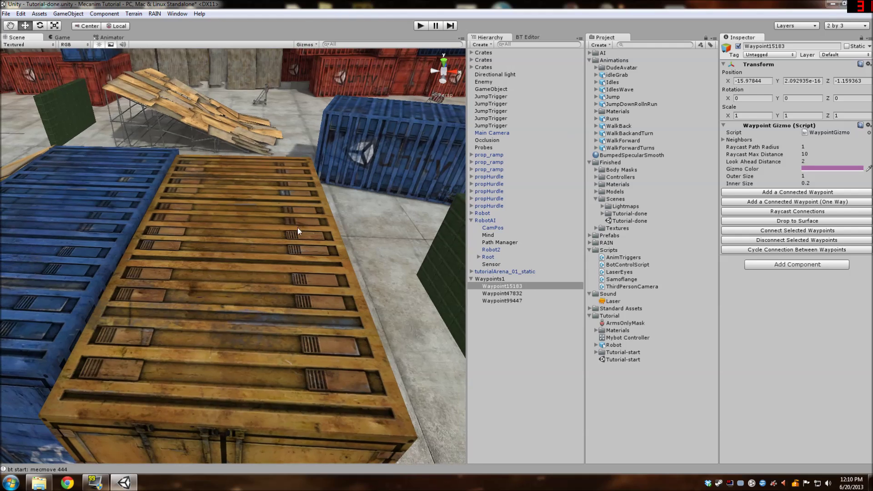
scroll(304, 233, up, 5)
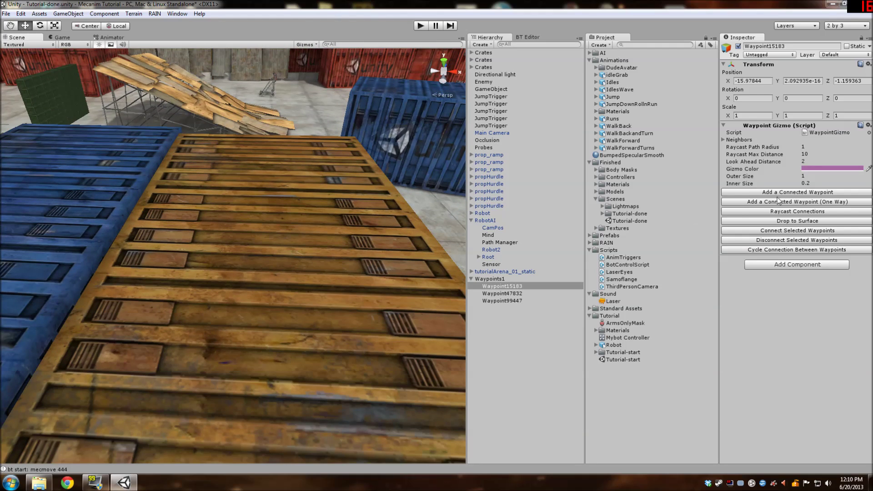
click(784, 192)
scroll(294, 268, down, 5)
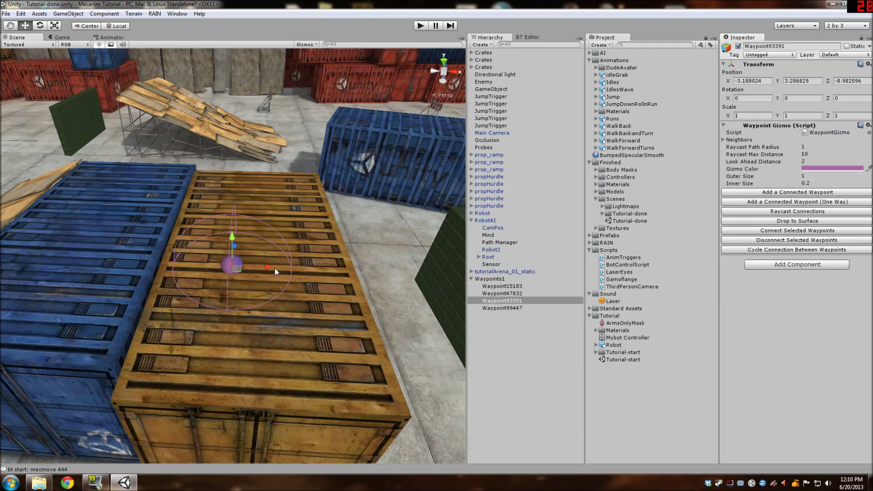
Move the container-top waypoint along X to about -2.2, toward the edge facing the green wall.
drag(275, 269, 340, 271)
scroll(340, 271, down, 5)
middle_drag(340, 272, 314, 264)
scroll(218, 244, up, 4)
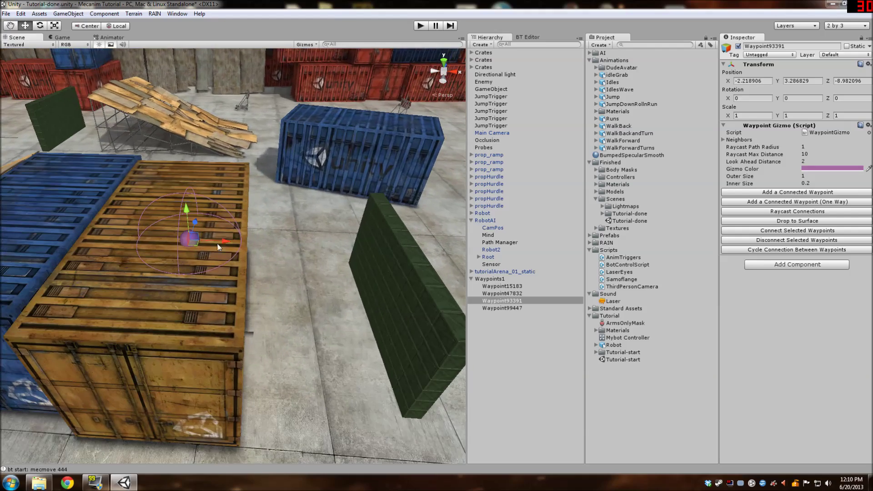
Move the container-top waypoint along Z to about -8.4 and add a connected waypoint on the floor beyond the green wall at about X 3.7, Z -8.8.
drag(198, 224, 199, 205)
middle_drag(410, 289, 268, 224)
scroll(309, 251, up, 3)
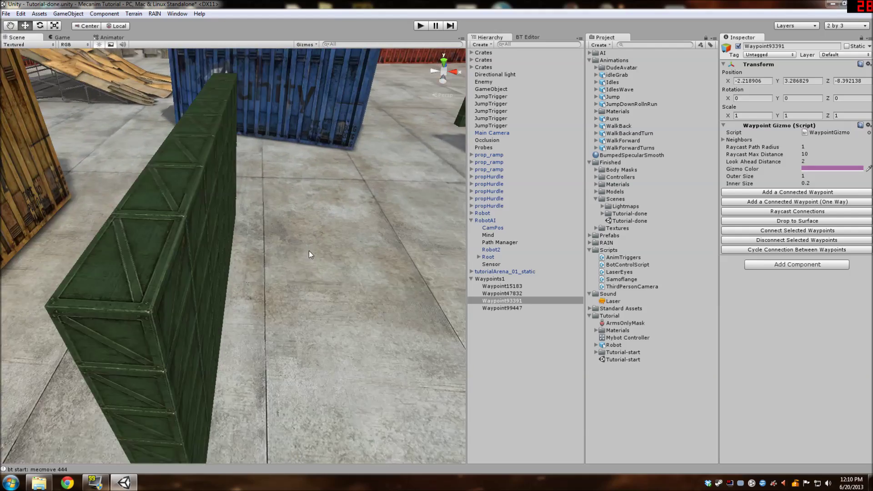
alt+drag(309, 250, 241, 178)
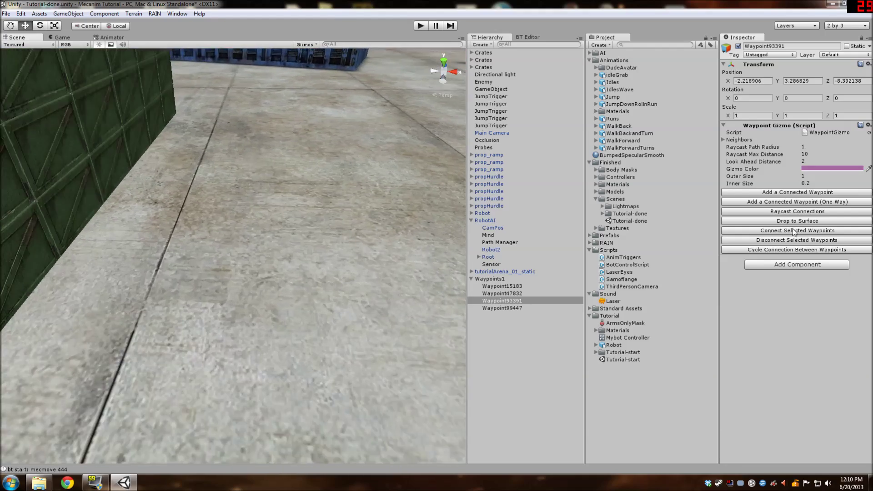
click(790, 193)
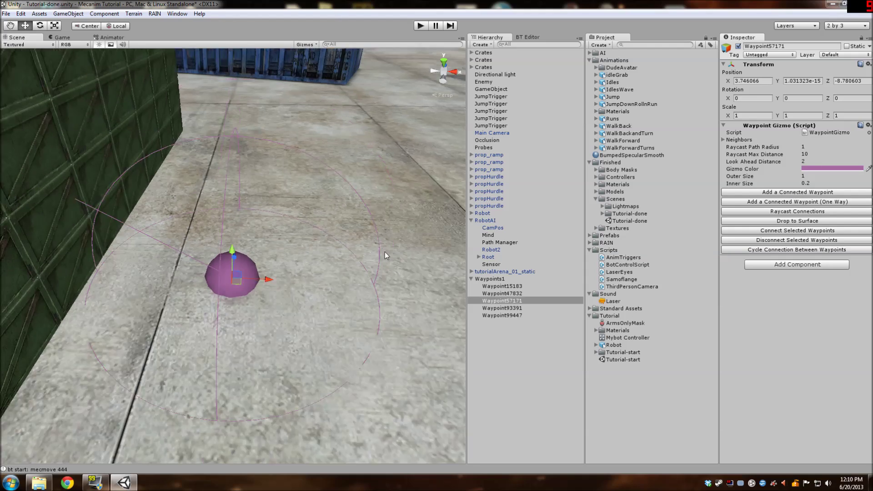
Select the container-top waypoint together with the floor waypoint beyond the green wall and cycle the connection between them several times.
alt+drag(385, 252, 267, 269)
shift+click(62, 138)
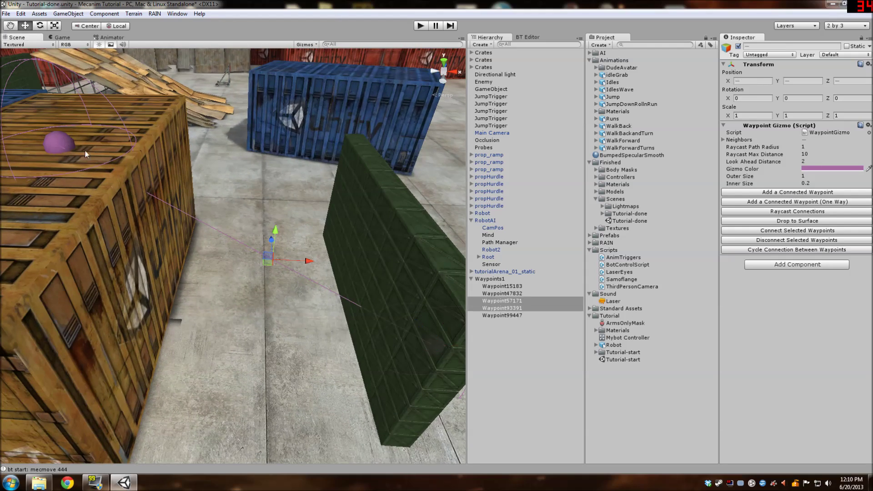
alt+drag(84, 149, 291, 248)
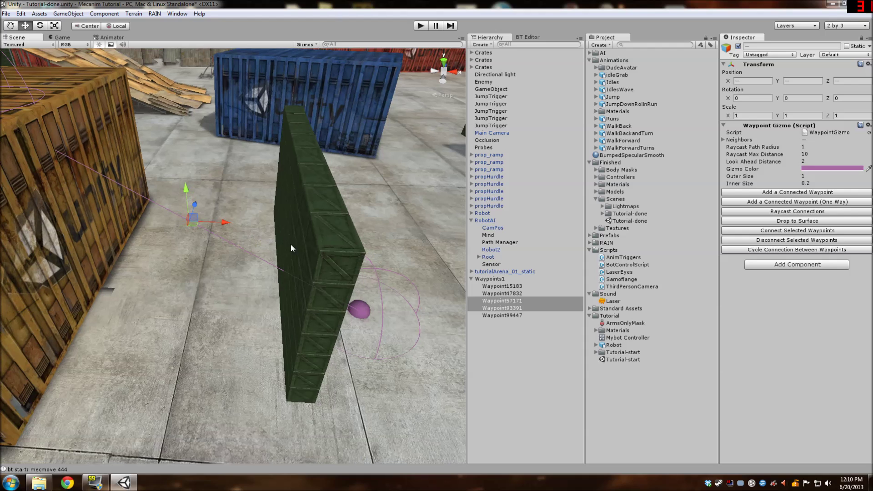
click(795, 250)
alt+drag(353, 247, 423, 244)
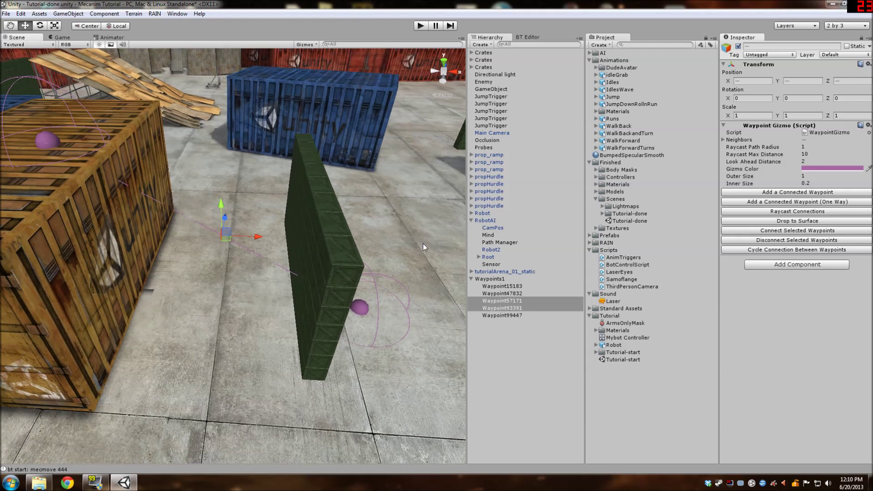
click(802, 249)
click(801, 249)
click(801, 250)
click(803, 253)
Examine the connection from the yellow container's top through the green wall to the floor waypoint from several angles.
scroll(338, 265, down, 7)
right_drag(394, 272, 365, 266)
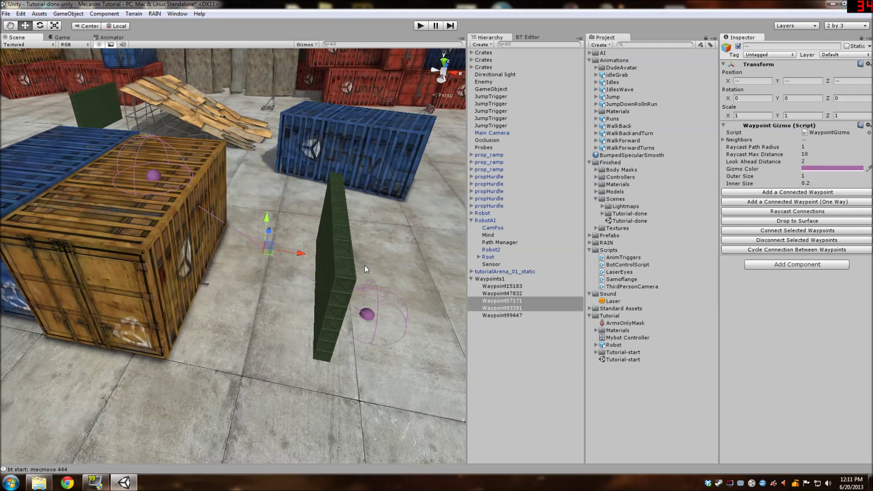
scroll(348, 266, up, 7)
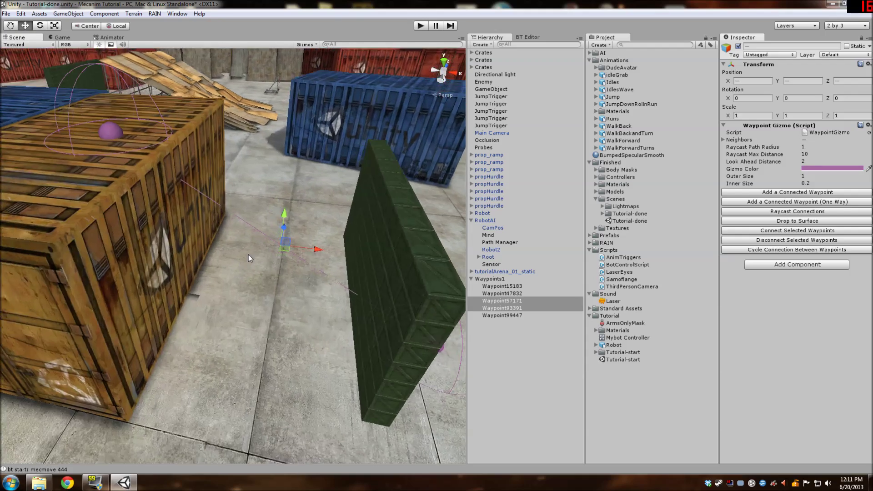
middle_drag(268, 227, 274, 266)
scroll(274, 266, down, 6)
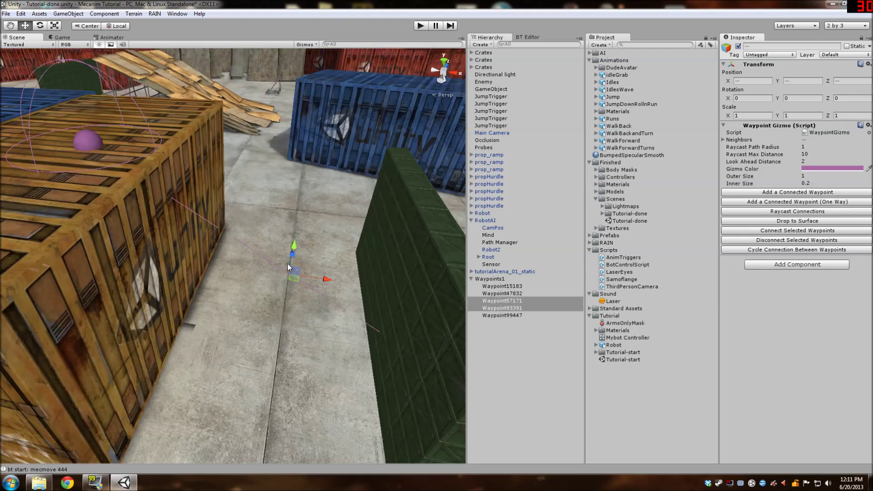
right_drag(287, 267, 306, 270)
scroll(309, 268, down, 3)
scroll(310, 268, down, 3)
middle_drag(310, 267, 282, 254)
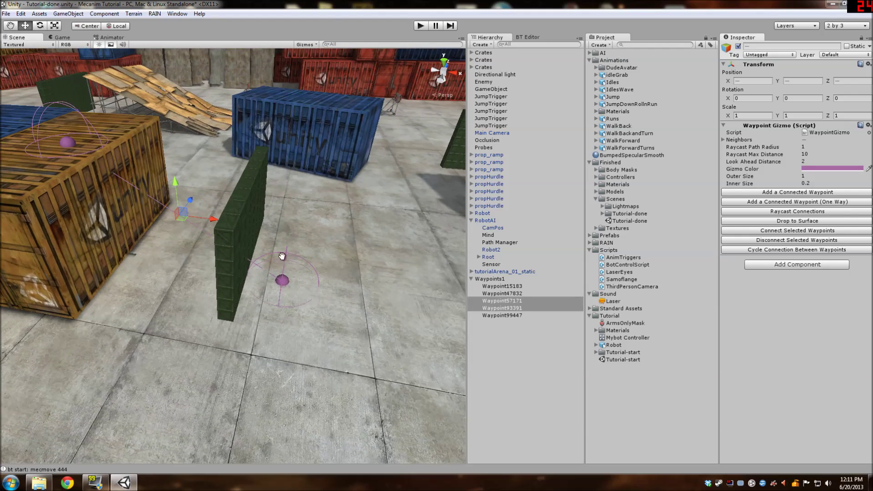
scroll(310, 267, up, 3)
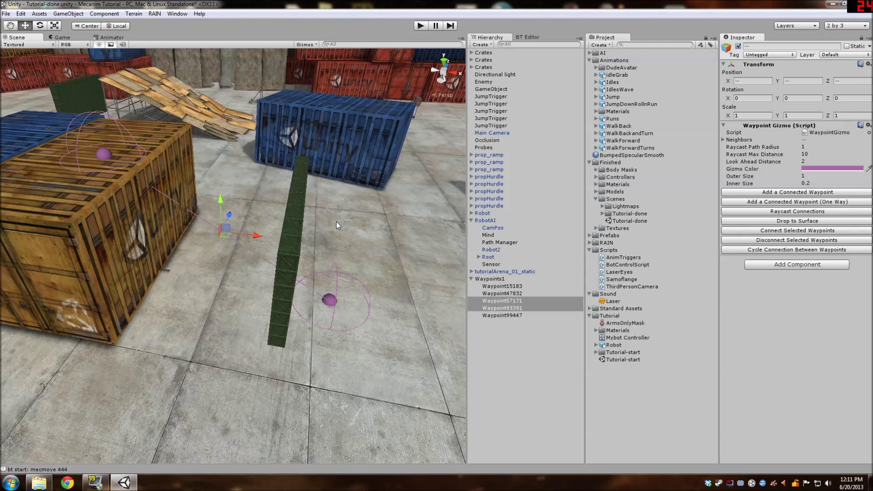
middle_drag(323, 280, 395, 299)
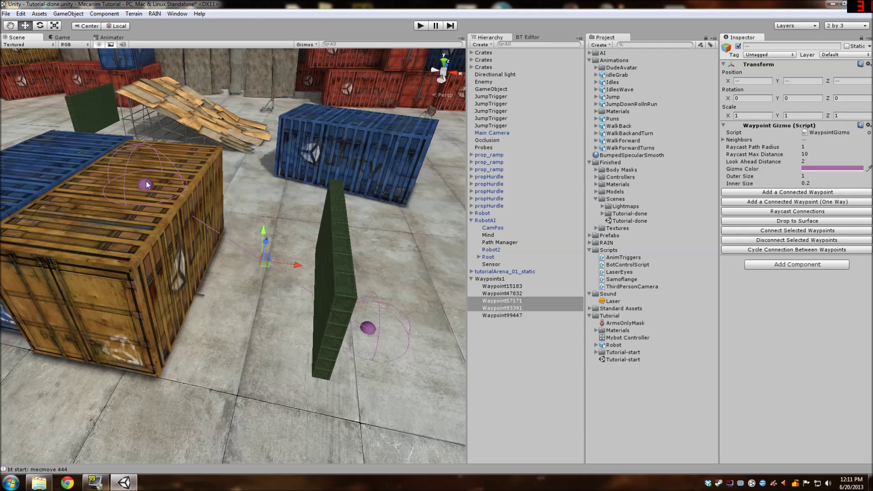
Select the container-top waypoint and the floor waypoint beyond the green wall in turn to examine each end of their connection.
click(147, 184)
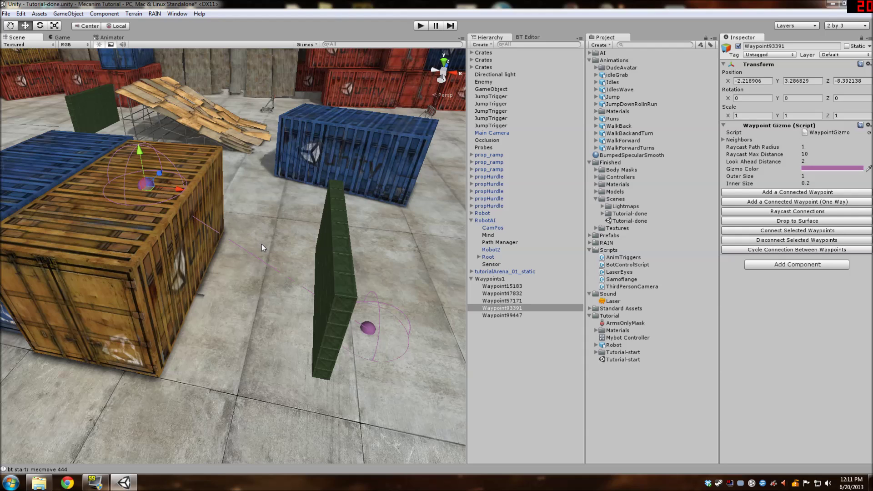
scroll(166, 203, up, 2)
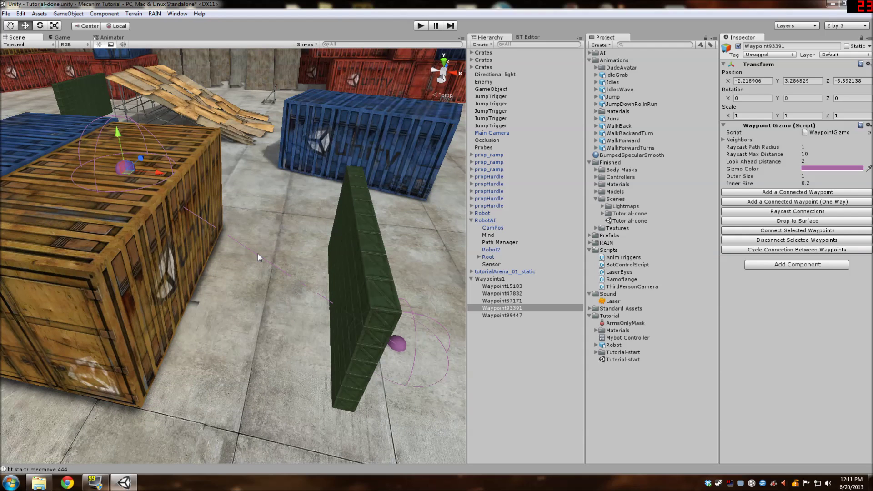
middle_drag(423, 327, 351, 291)
click(337, 313)
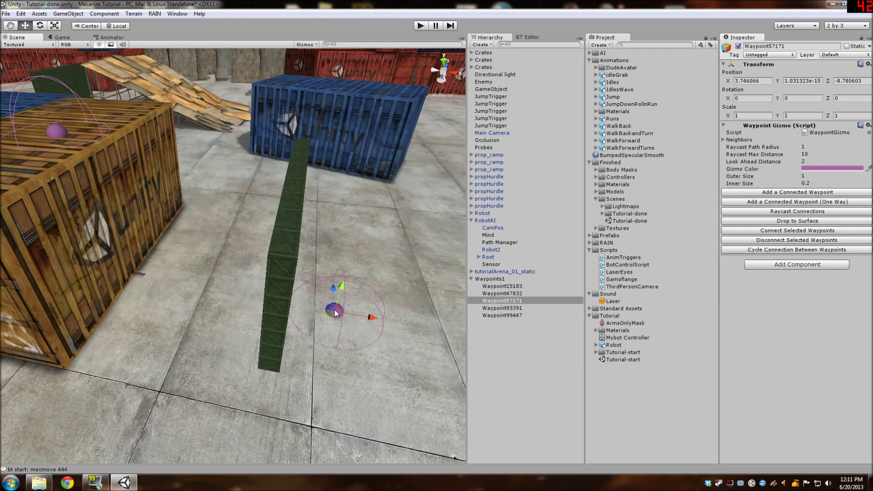
click(55, 132)
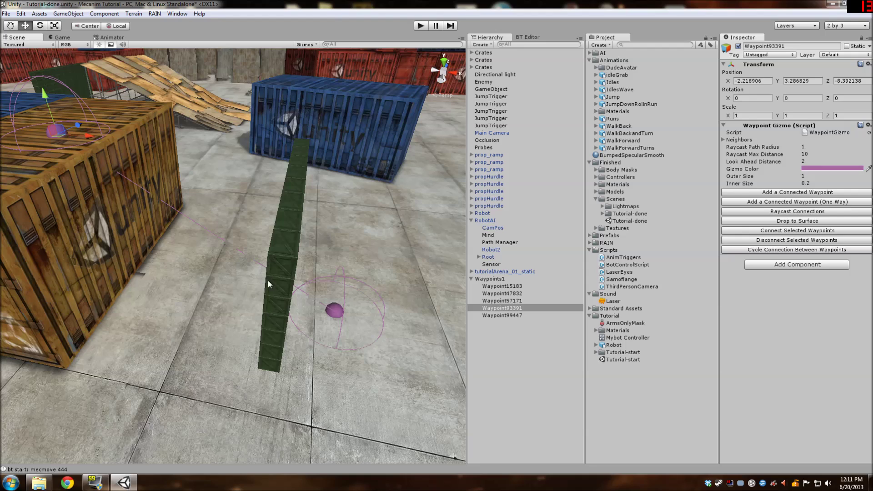
scroll(250, 253, down, 6)
middle_drag(250, 253, 309, 291)
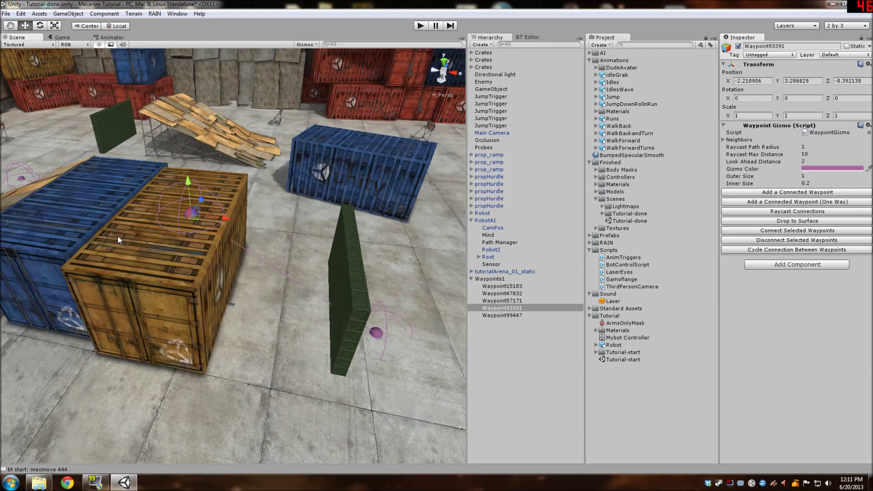
Open the Tutorial-start scene from the Tutorial folder, discarding the unsaved changes to Tutorial-done.
middle_drag(119, 236, 268, 258)
scroll(268, 258, down, 5)
middle_drag(152, 230, 268, 239)
scroll(269, 238, up, 6)
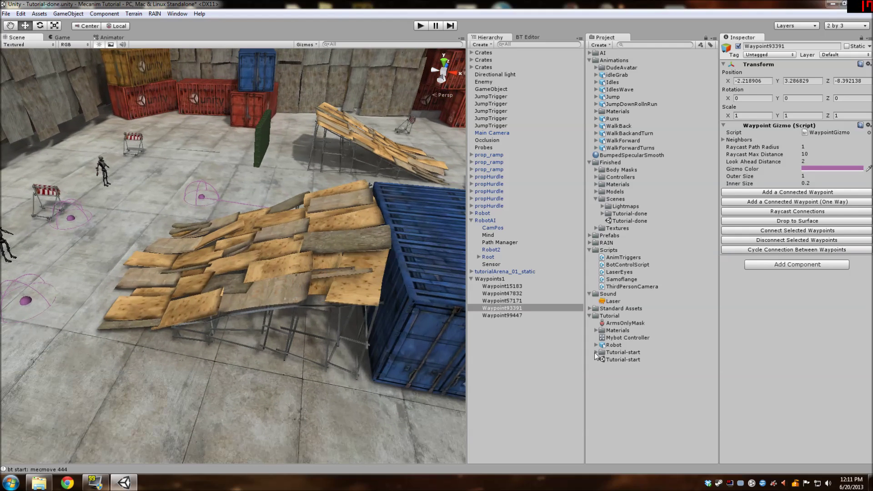
double_click(630, 362)
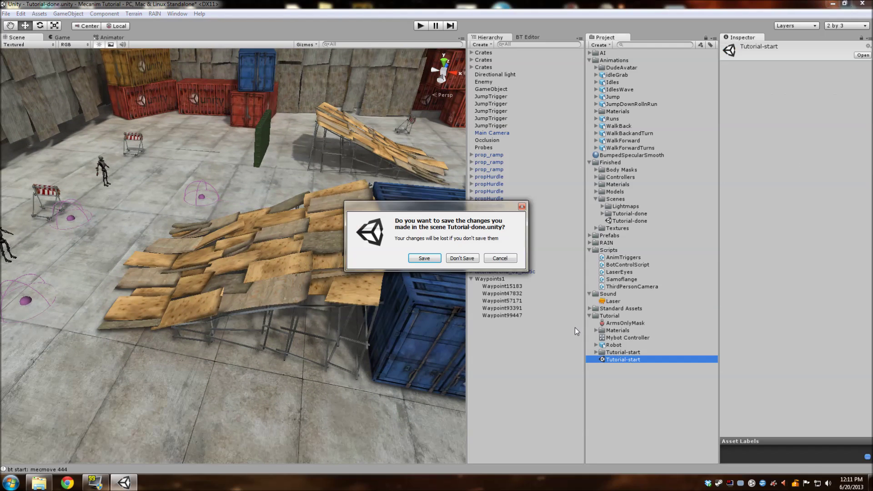
click(462, 259)
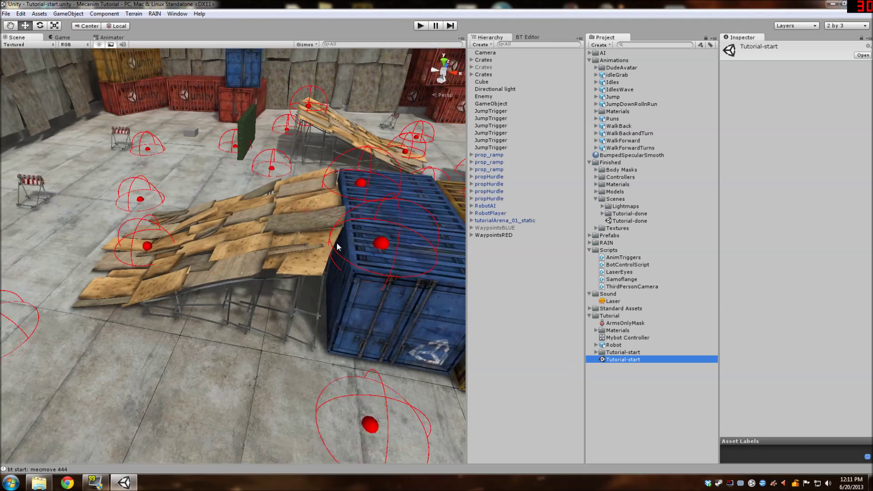
Select the WaypointsRED group and examine its full connected network across the arena floor, containers and ramps.
scroll(337, 247, down, 6)
right_drag(353, 244, 281, 275)
alt+drag(282, 275, 409, 285)
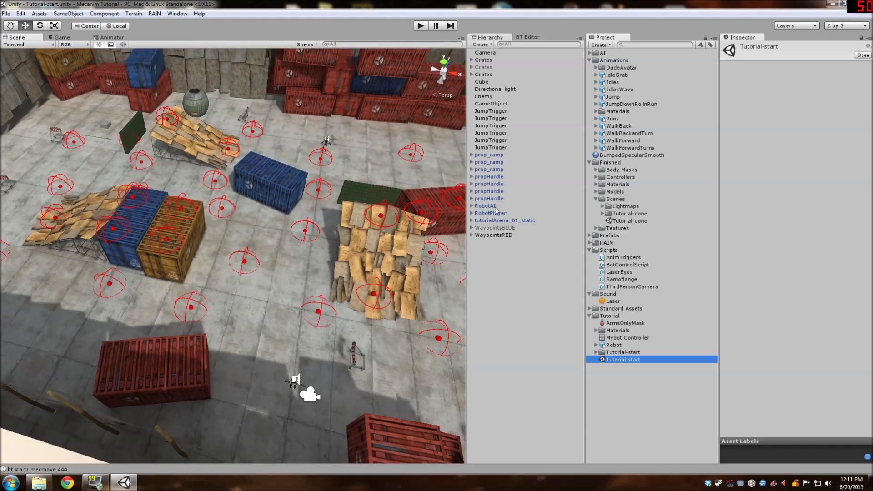
click(507, 235)
scroll(409, 250, down, 5)
middle_drag(337, 248, 268, 275)
scroll(268, 275, up, 12)
middle_drag(191, 253, 198, 260)
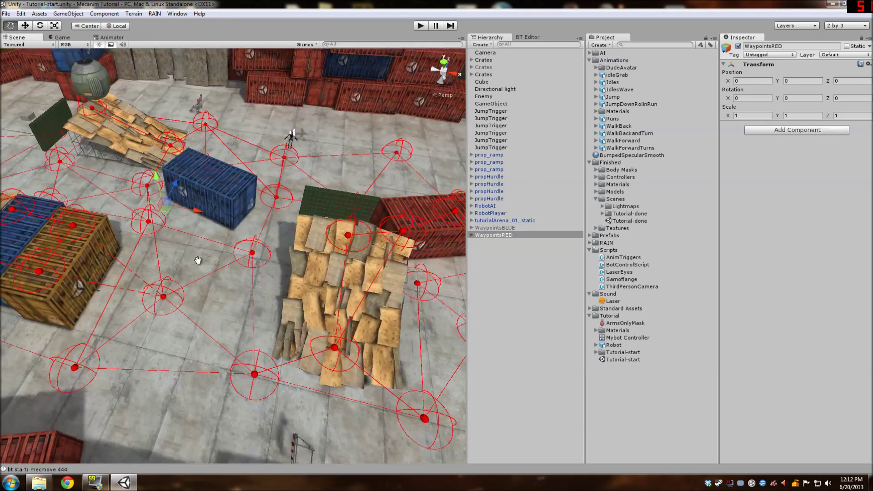
alt+drag(198, 260, 240, 238)
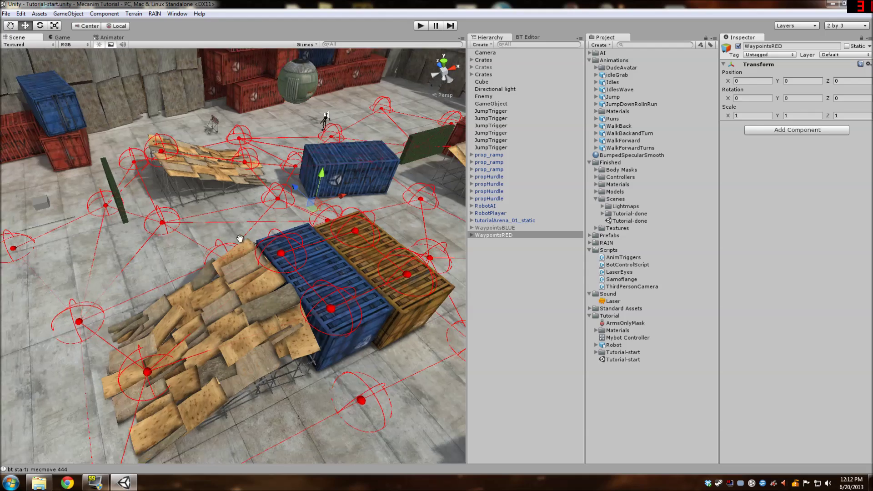
double_click(480, 236)
Activate the WaypointsBLUE group and deactivate the WaypointsRED group.
click(495, 229)
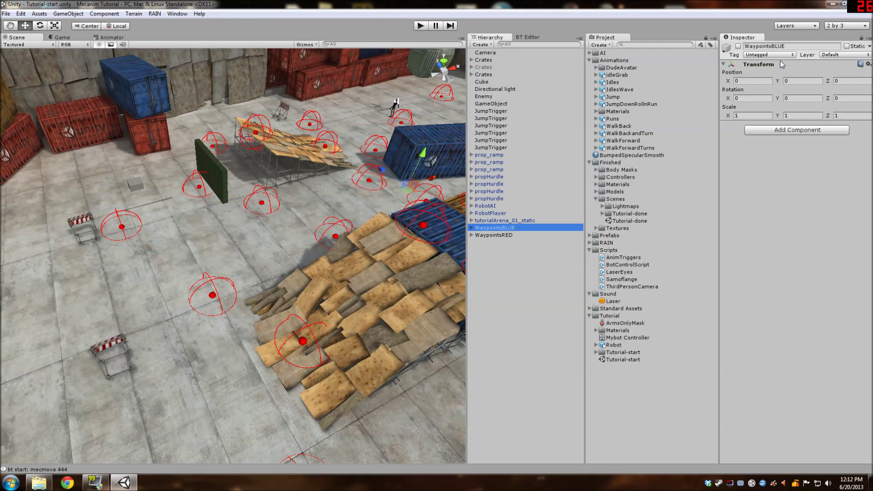
click(739, 46)
click(511, 236)
click(738, 47)
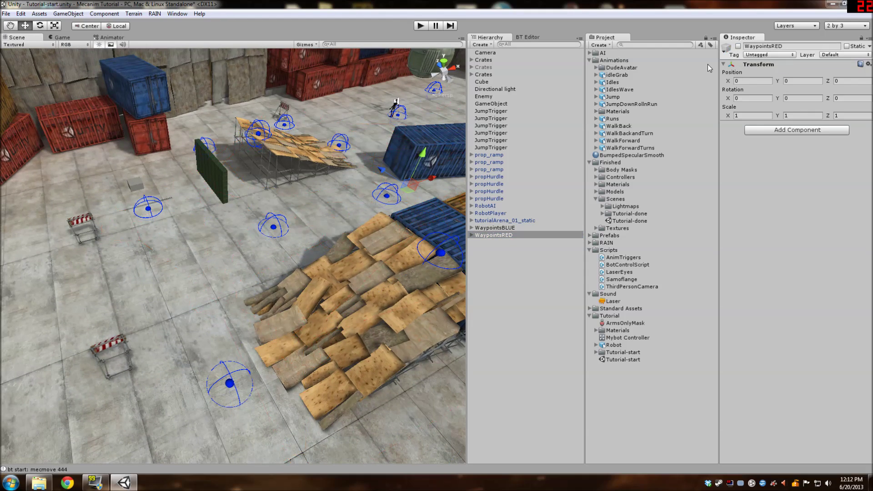
Examine the layout of the blue waypoints around the hurdles, ramps and containers.
scroll(400, 192, down, 3)
scroll(400, 192, up, 2)
middle_drag(400, 192, 344, 210)
scroll(344, 210, down, 4)
right_drag(345, 209, 345, 240)
middle_drag(345, 239, 231, 232)
scroll(231, 232, up, 4)
middle_drag(172, 260, 344, 272)
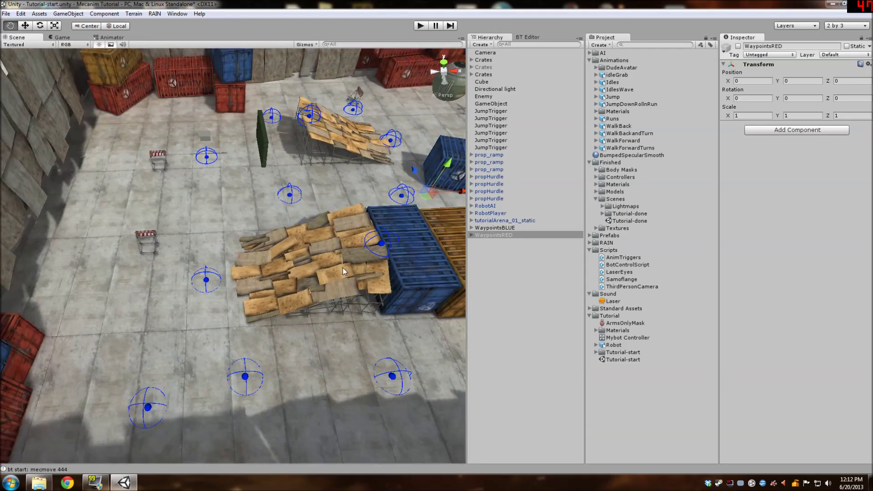
scroll(344, 272, up, 3)
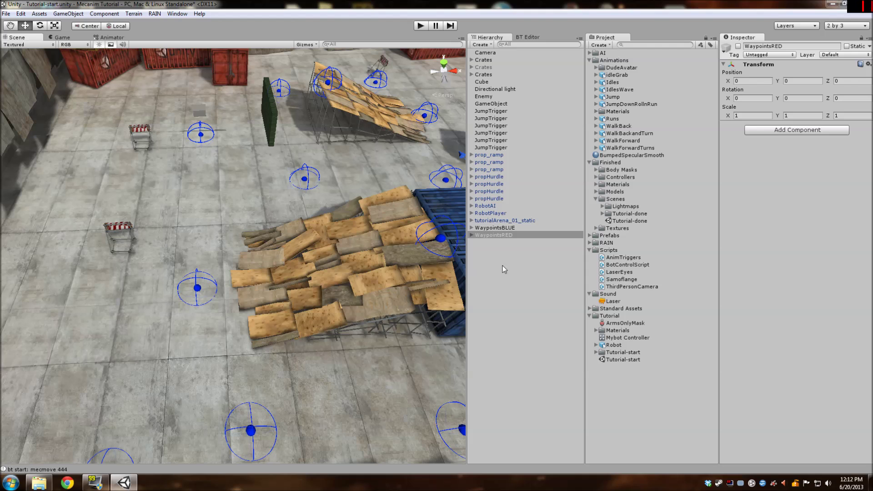
Deactivate the WaypointsBLUE group and reactivate the WaypointsRED group.
click(515, 228)
click(738, 47)
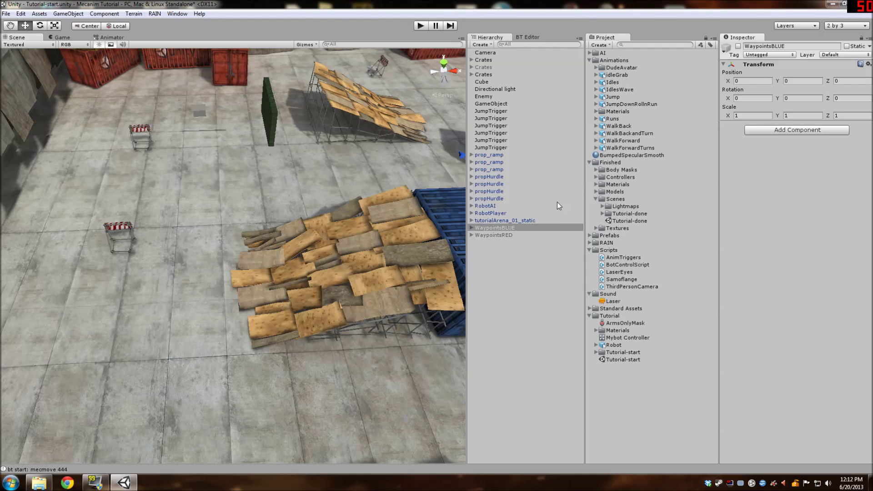
click(520, 235)
click(738, 47)
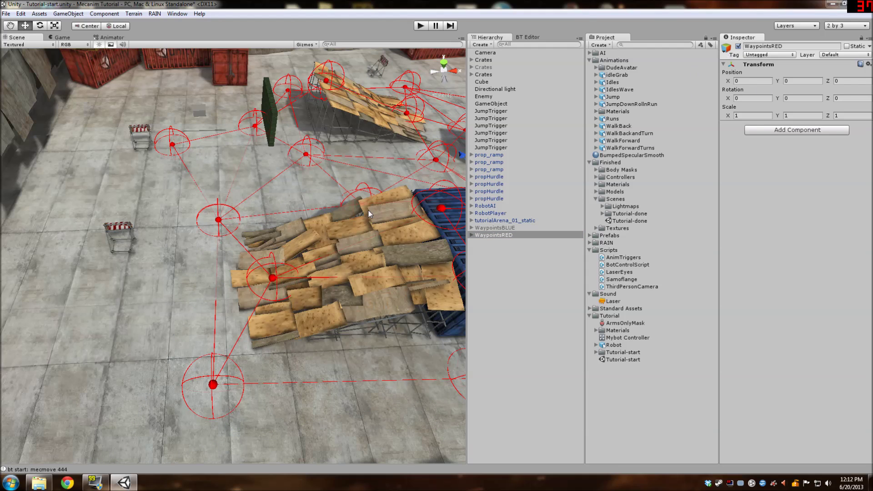
Examine the red waypoint connections around the yellow container, including those leading from its top down to the floor.
scroll(369, 211, down, 8)
middle_drag(417, 261, 359, 268)
scroll(331, 257, down, 3)
scroll(185, 279, up, 5)
scroll(213, 275, up, 3)
middle_drag(214, 274, 374, 288)
right_drag(374, 289, 411, 320)
middle_drag(411, 320, 333, 275)
scroll(315, 267, up, 3)
scroll(298, 265, down, 4)
scroll(334, 274, up, 3)
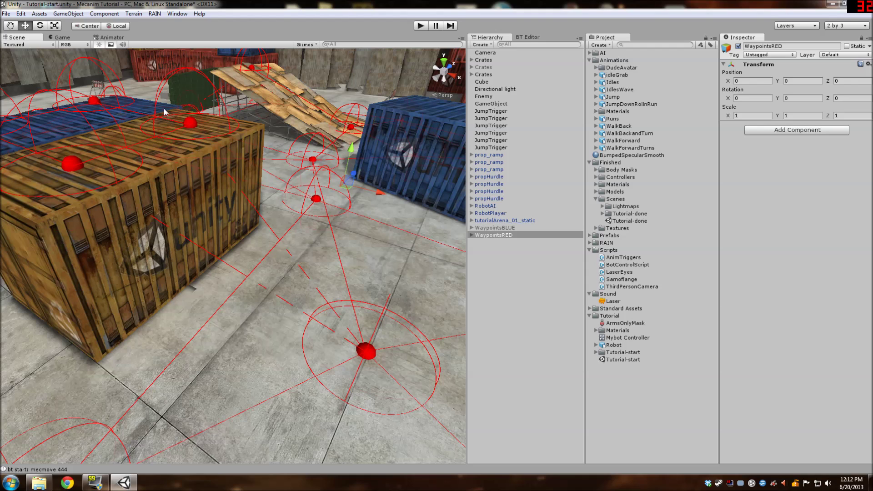
Look over the red waypoints near the wooden ramp, select Waypoint63086 and collapse the WaypointsRED group.
scroll(356, 317, down, 4)
middle_drag(367, 330, 257, 303)
scroll(257, 302, up, 3)
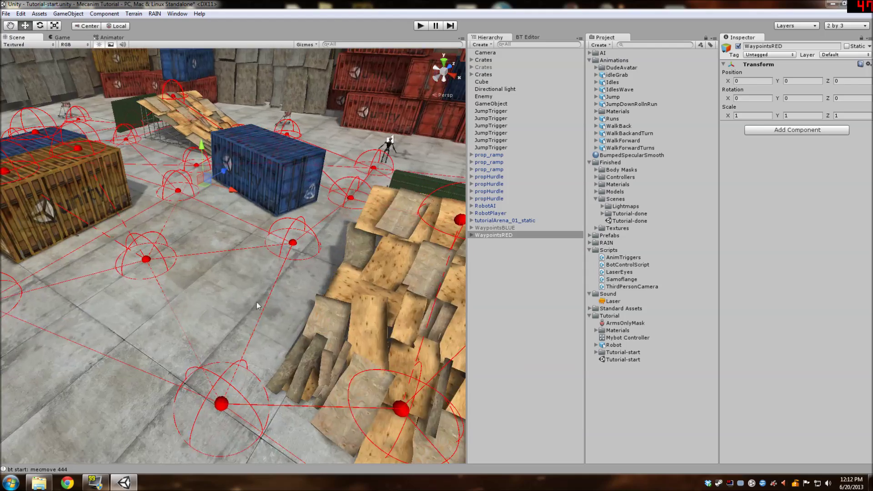
right_drag(257, 303, 241, 275)
click(427, 202)
right_drag(325, 296, 346, 248)
click(472, 235)
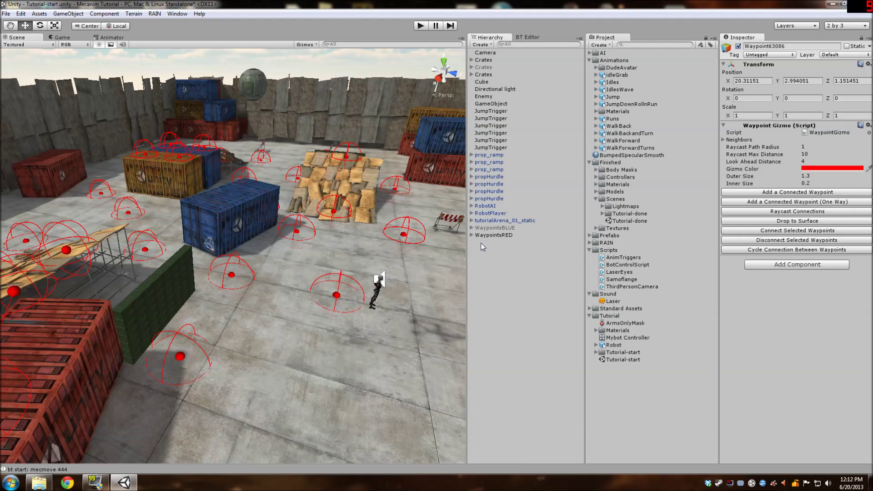
Select the fourth JumpTrigger and frame it in the Scene view to examine its box at the wooden ramp's upper edge.
click(488, 133)
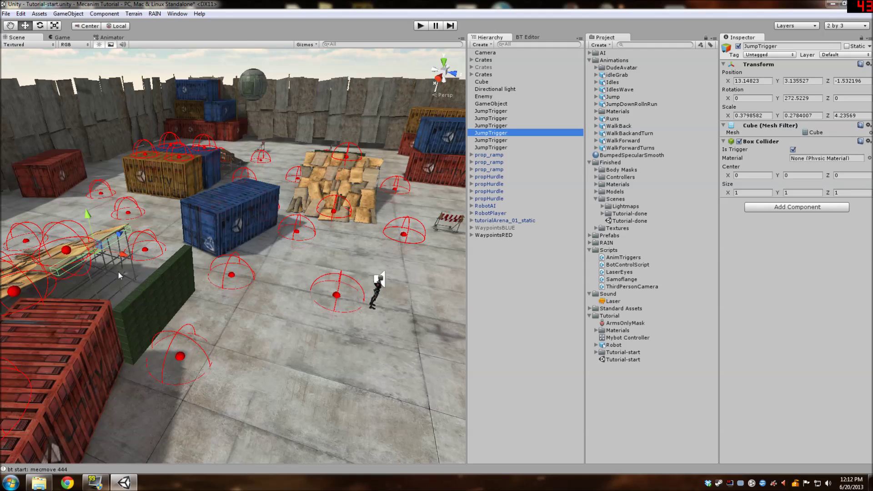
key(f)
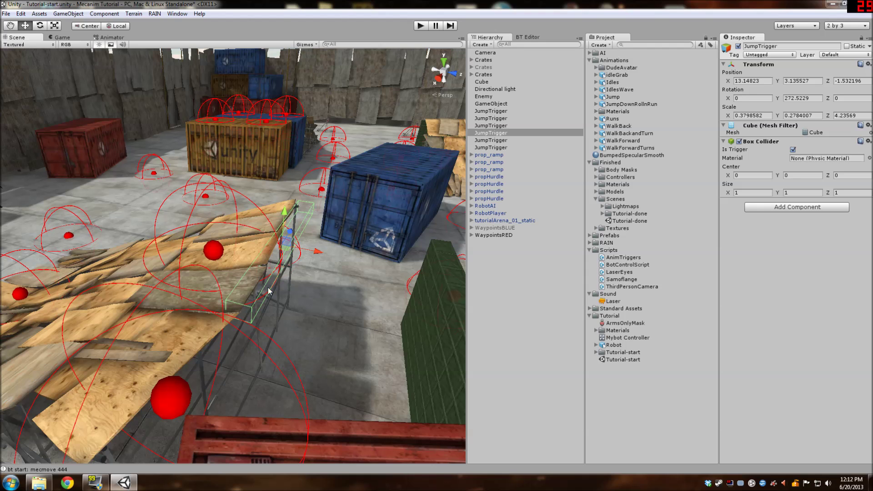
scroll(269, 292, down, 10)
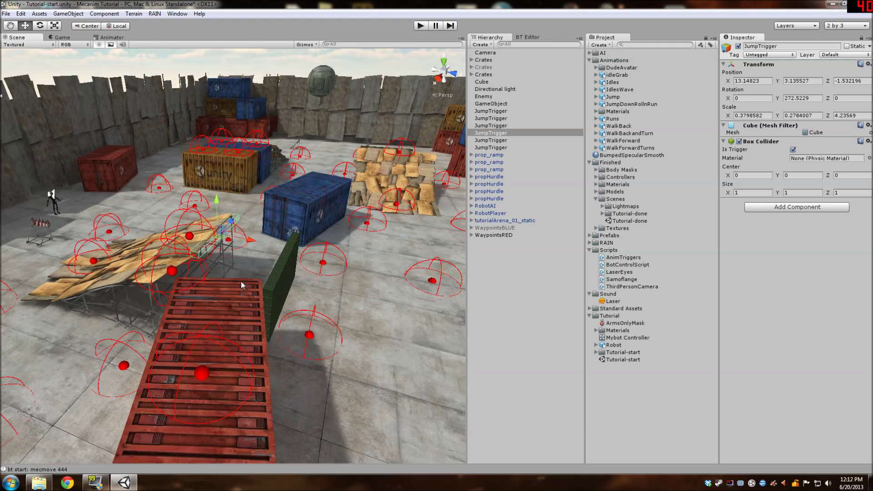
Inspect the fifth, fourth, third and second JumpTriggers in turn, examining the second one's box along the red container's top edge.
scroll(241, 285, down, 3)
click(483, 141)
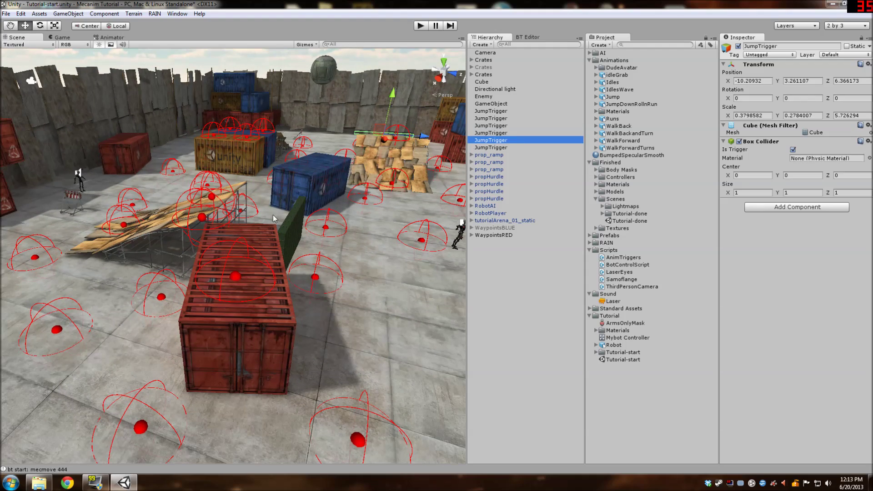
click(503, 132)
click(499, 125)
click(496, 118)
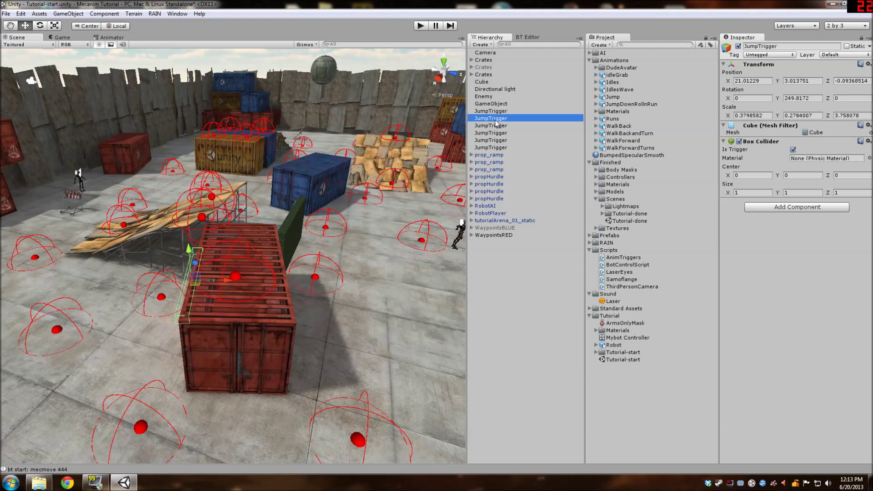
scroll(242, 292, up, 2)
scroll(242, 296, up, 3)
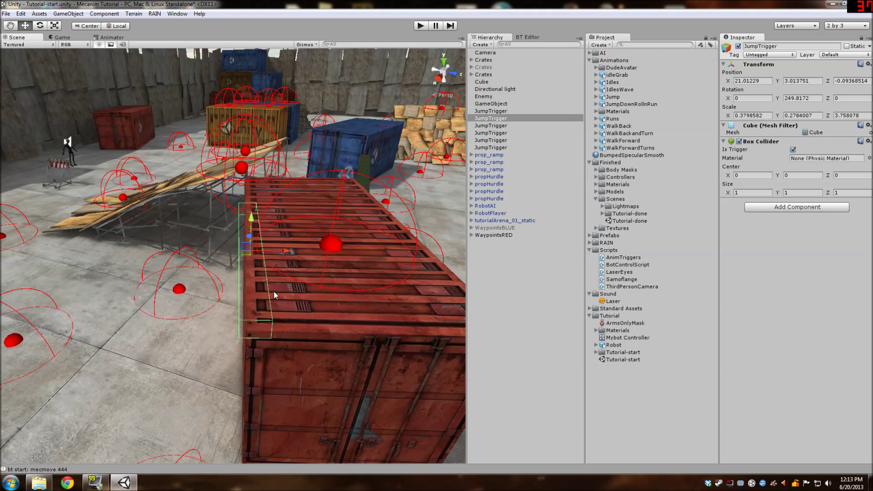
scroll(335, 282, down, 6)
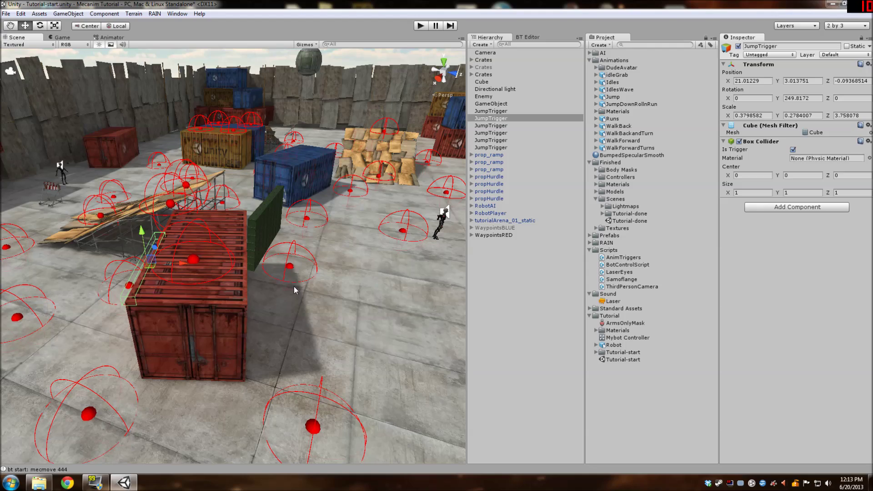
Select RobotAI and examine its components down to the Anim Triggers, RAINAgent and AIKinematic Controller scripts.
key(Up)
middle_drag(357, 279, 245, 247)
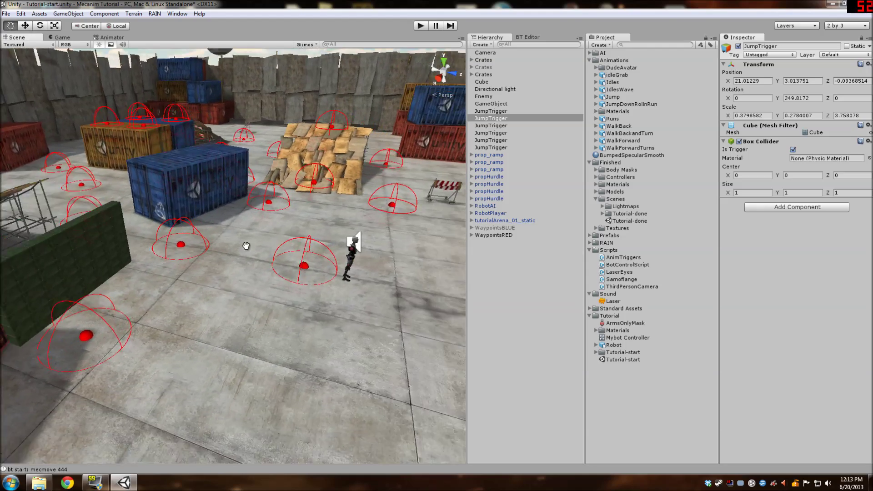
scroll(292, 252, up, 3)
click(284, 232)
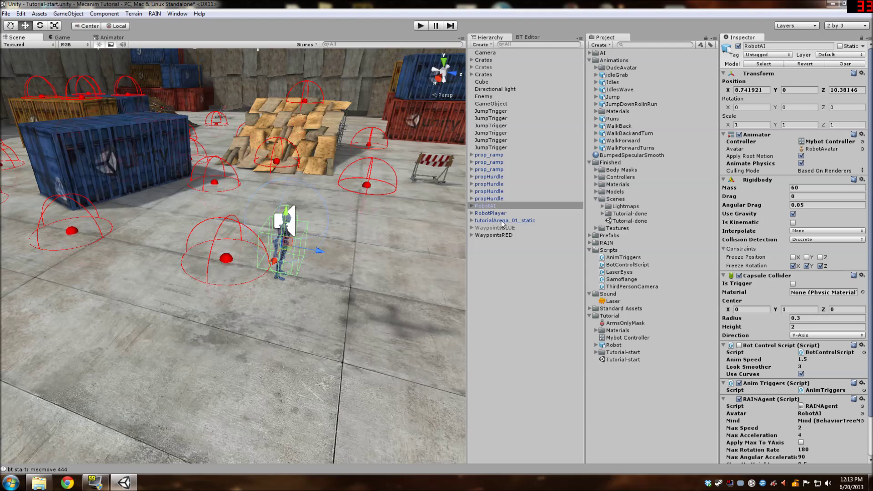
click(495, 209)
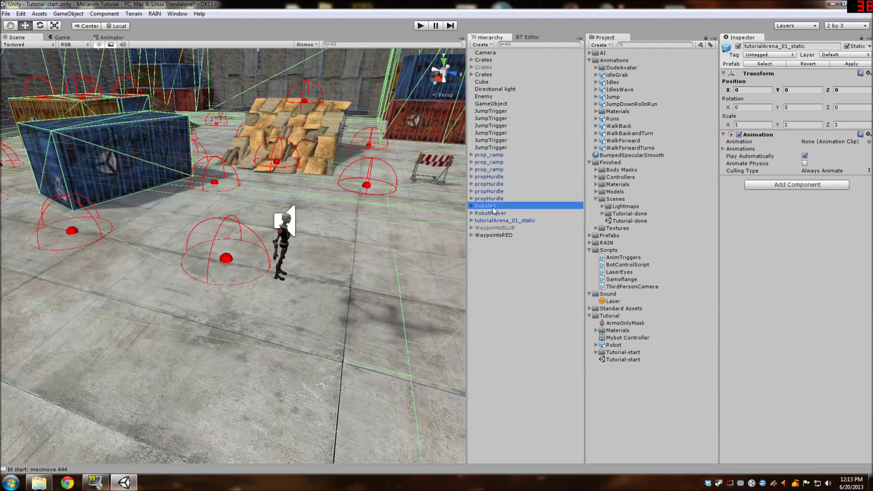
scroll(810, 356, down, 3)
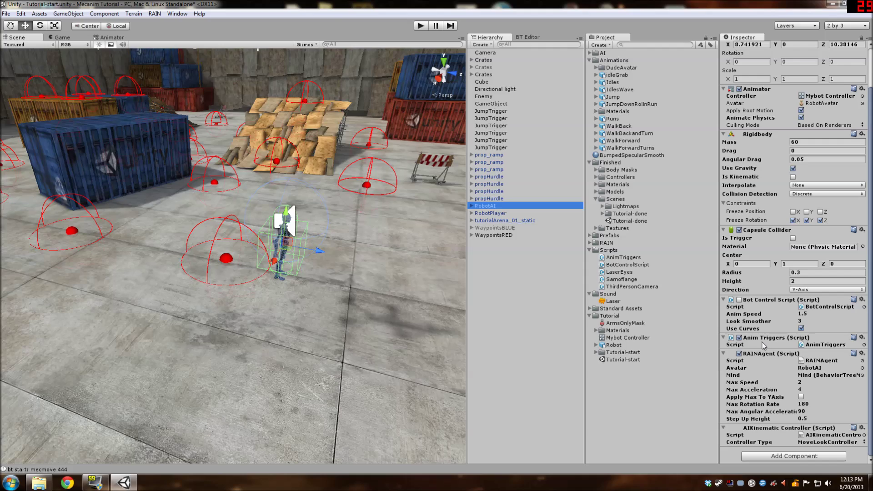
scroll(352, 325, down, 3)
Look over the arena between the two robots, inspecting RobotPlayer's components and then RobotAI's.
middle_drag(44, 222, 212, 250)
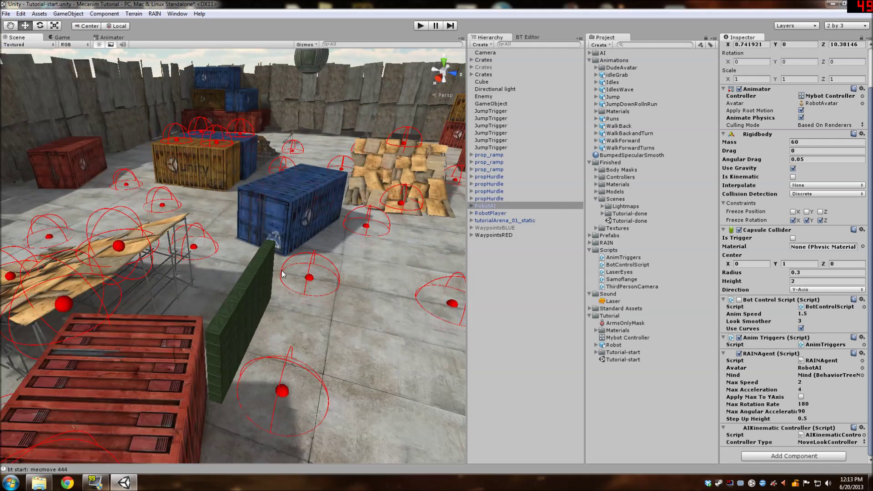
middle_drag(282, 272, 145, 245)
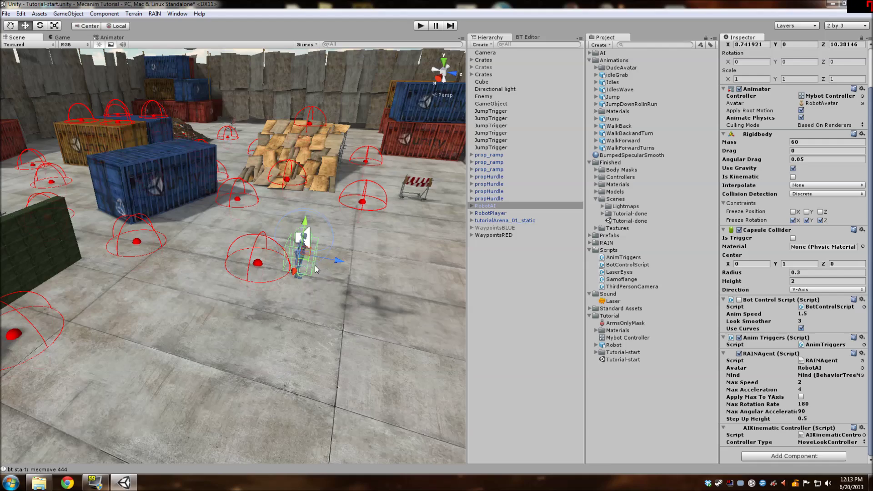
alt+drag(191, 267, 218, 300)
middle_drag(139, 293, 258, 312)
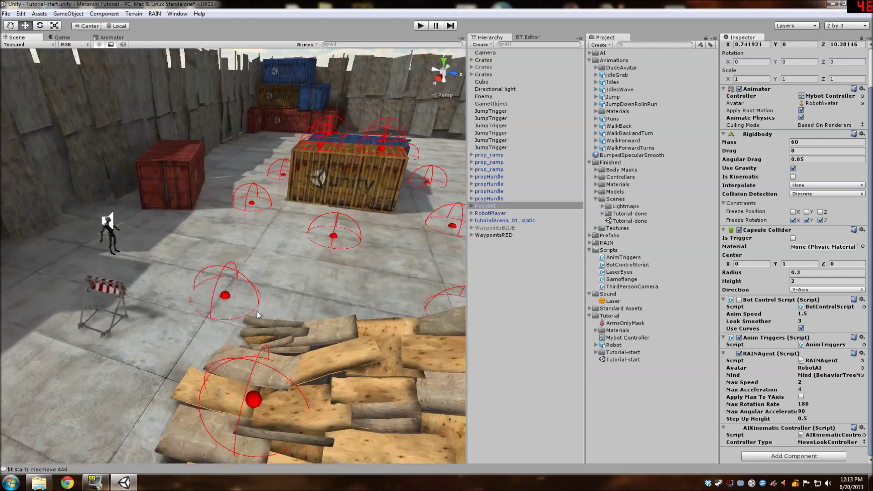
alt+drag(258, 313, 322, 272)
click(212, 244)
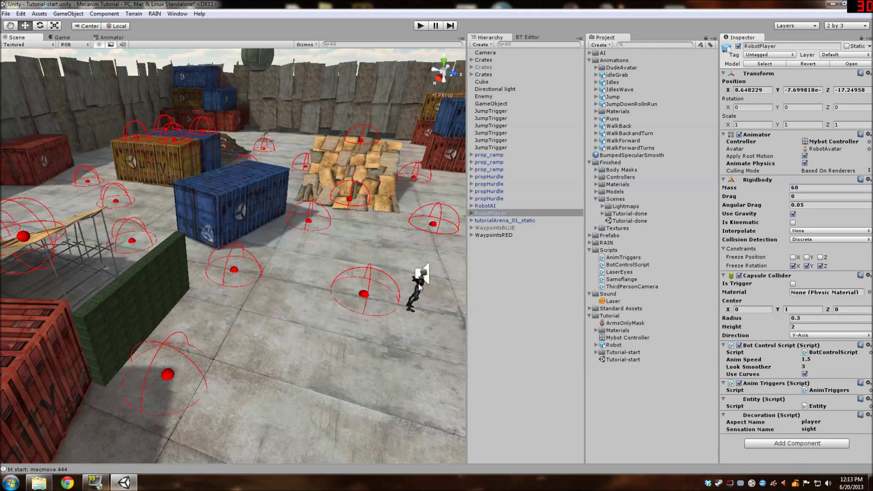
click(413, 278)
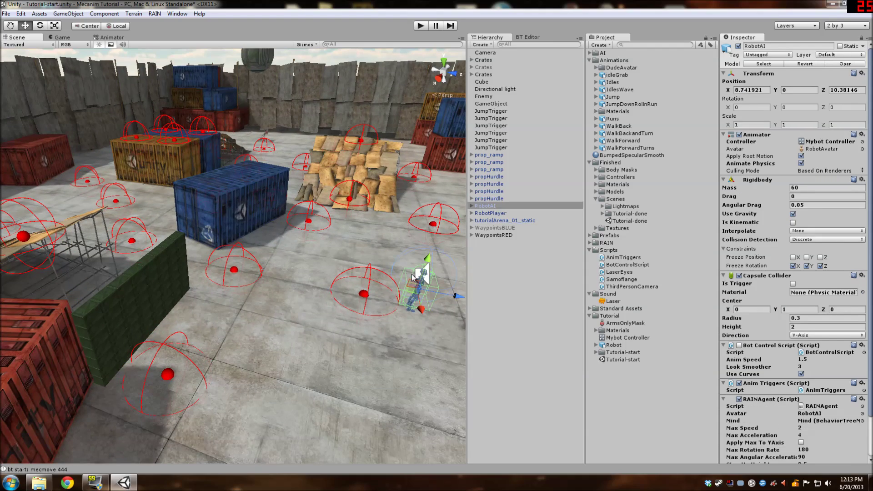
Run the scene, walk the player robot through the arena to test how RobotAI follows it, and stop the run.
click(56, 40)
click(17, 37)
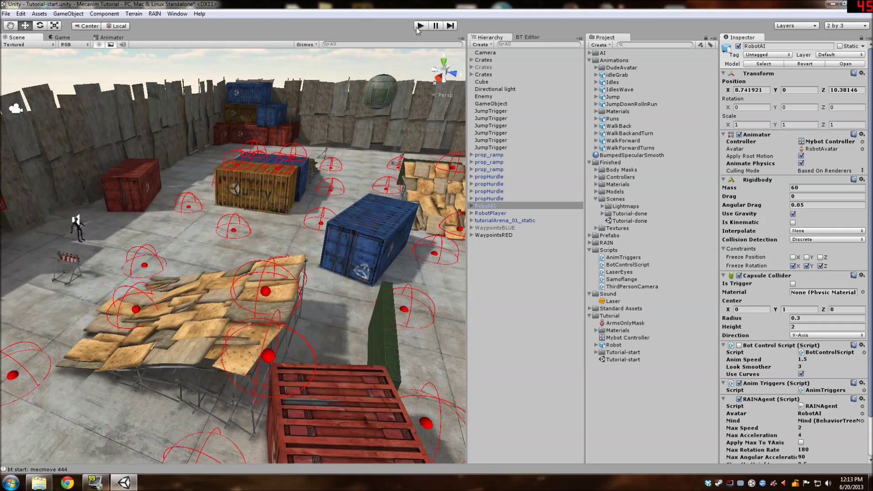
click(418, 26)
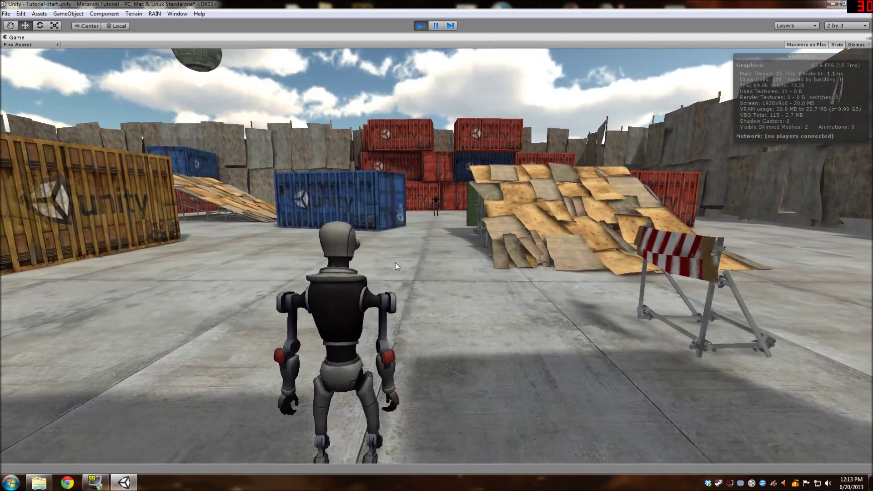
key(w)
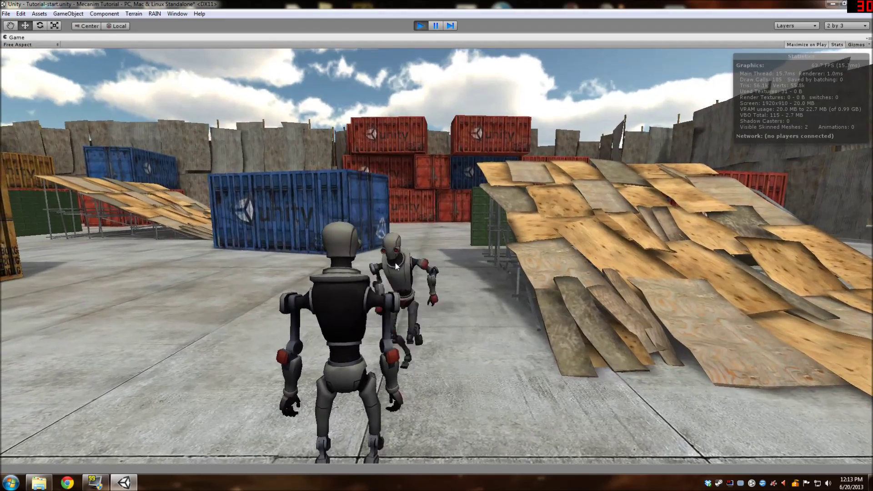
key(alt)
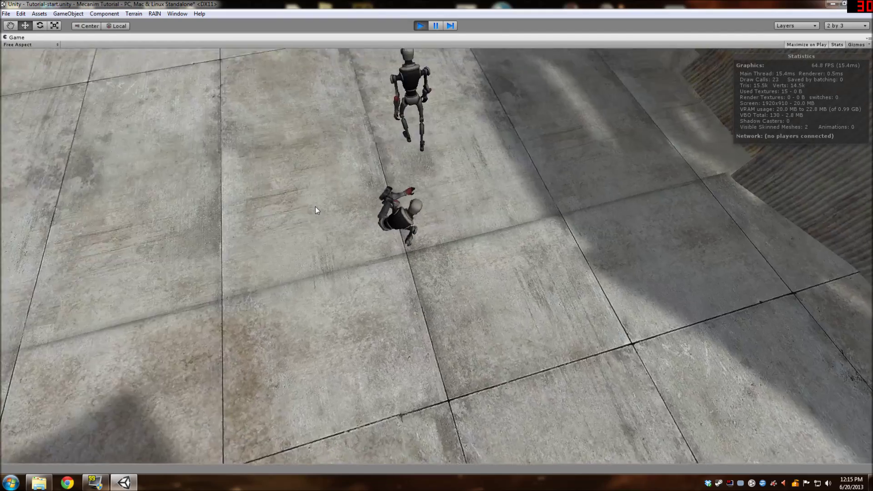
click(421, 25)
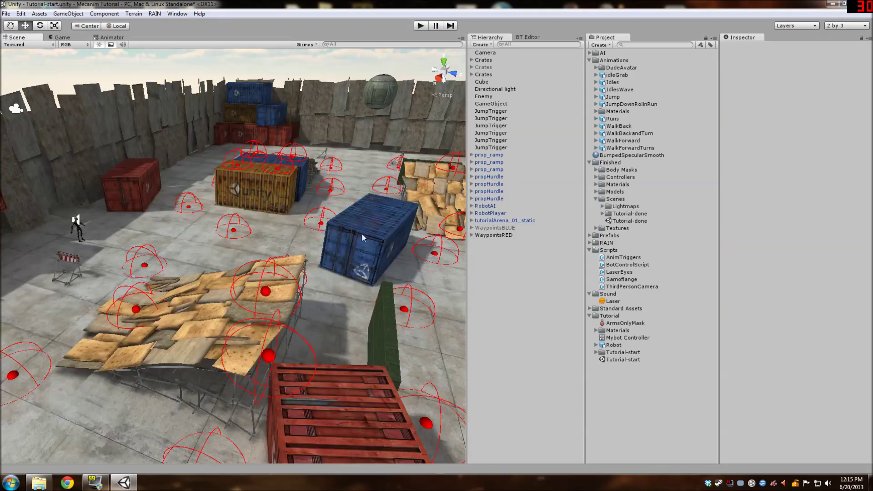
Look over the whole arena's red waypoints, from the wooden ramp and red container across to RobotAI.
scroll(307, 244, down, 8)
right_drag(306, 245, 330, 286)
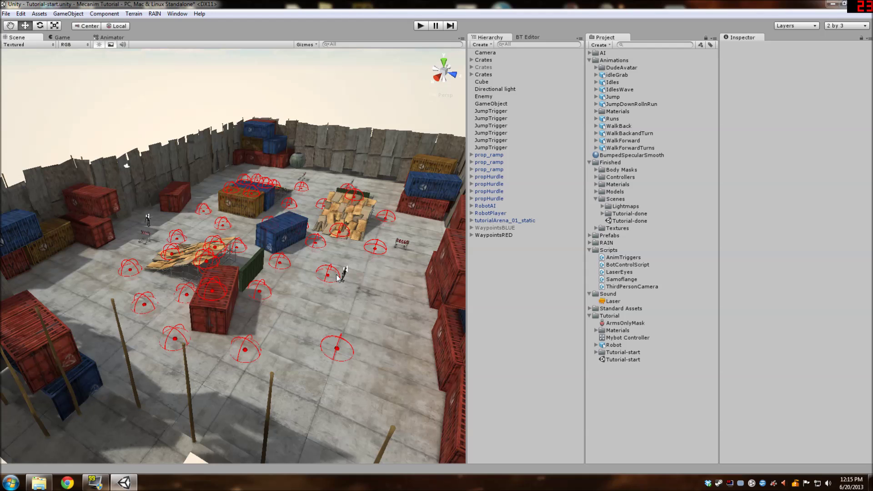
scroll(192, 297, up, 2)
middle_drag(192, 296, 327, 304)
scroll(264, 298, up, 4)
scroll(326, 300, down, 5)
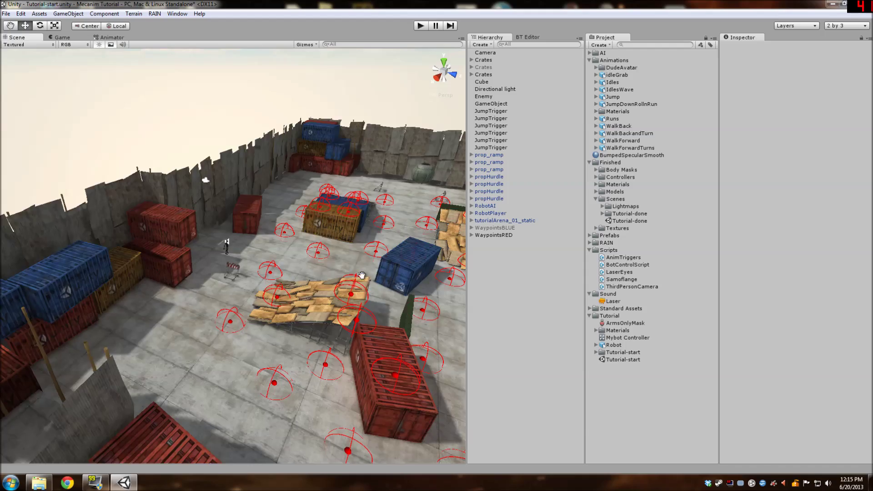
middle_drag(363, 275, 236, 220)
middle_drag(332, 229, 292, 237)
alt+right_drag(292, 241, 318, 254)
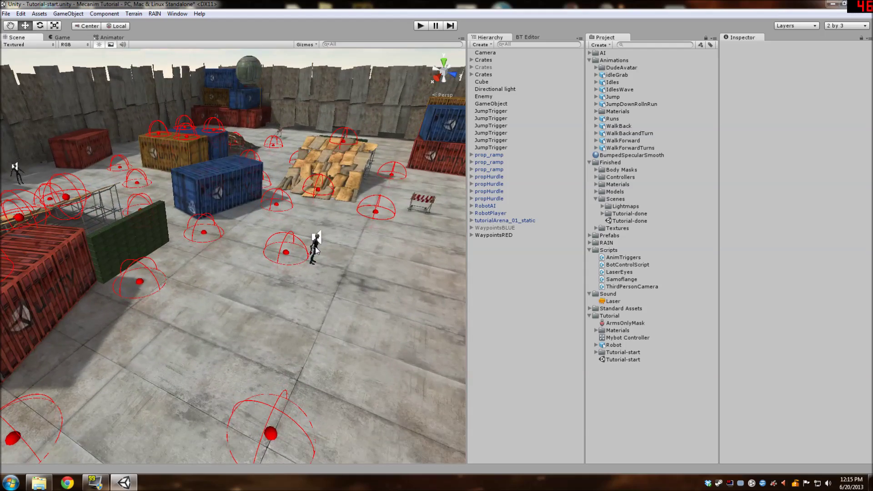
Select RobotAI and frame it in the Scene view to examine the waypoints around it.
click(317, 249)
key(f)
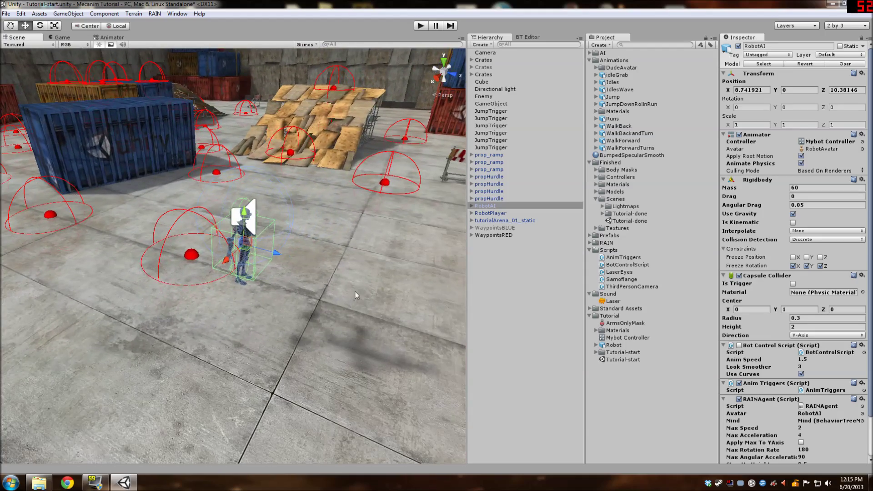
alt+right_drag(355, 295, 141, 266)
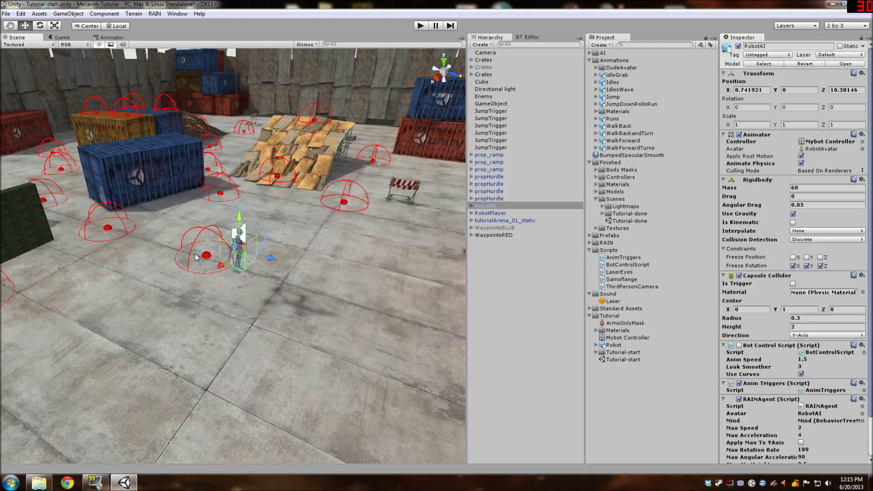
Lower the striped propHurdle between the second wooden ramp and the stacked containers into the floor, to a Y position of about -0.48.
right_drag(217, 184, 277, 242)
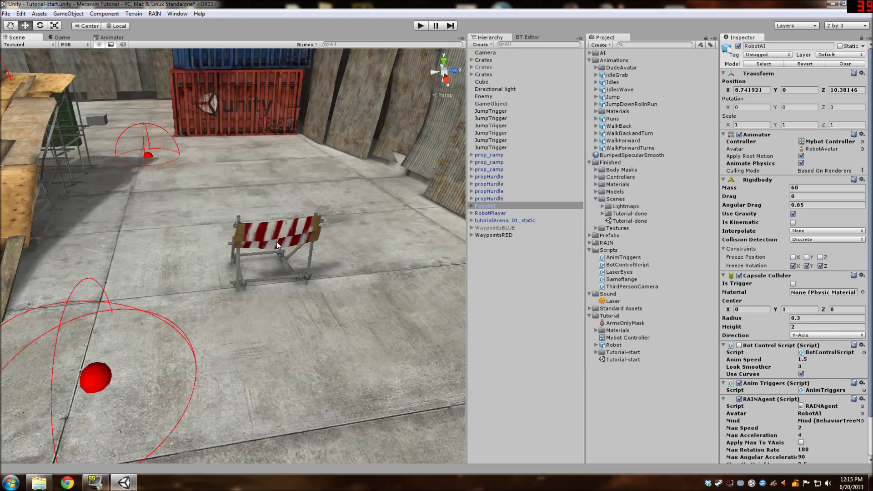
click(277, 242)
drag(273, 208, 271, 232)
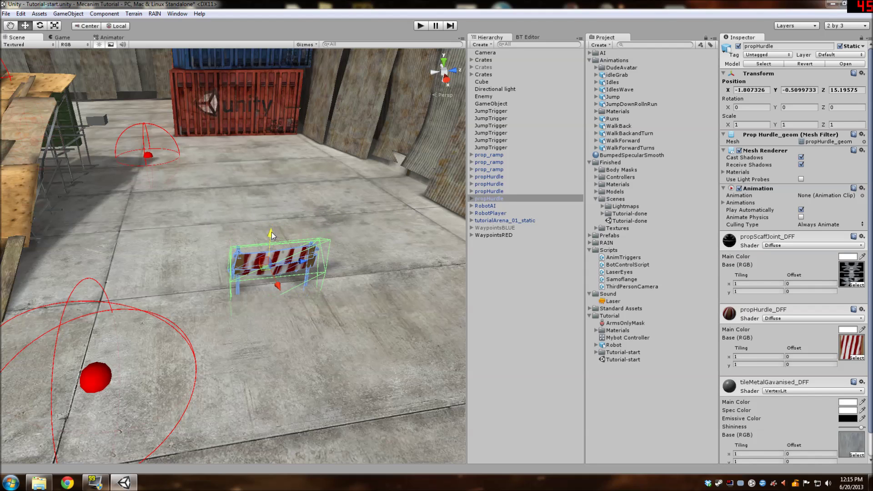
scroll(333, 227, down, 3)
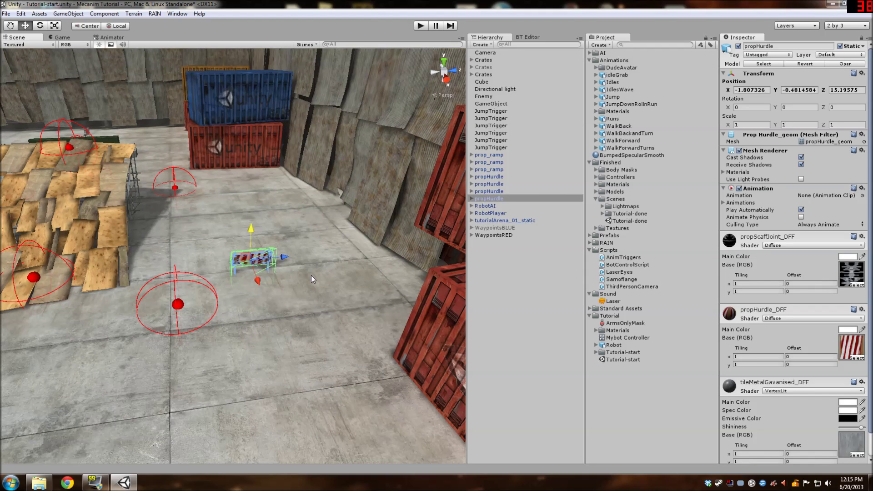
scroll(327, 285, down, 3)
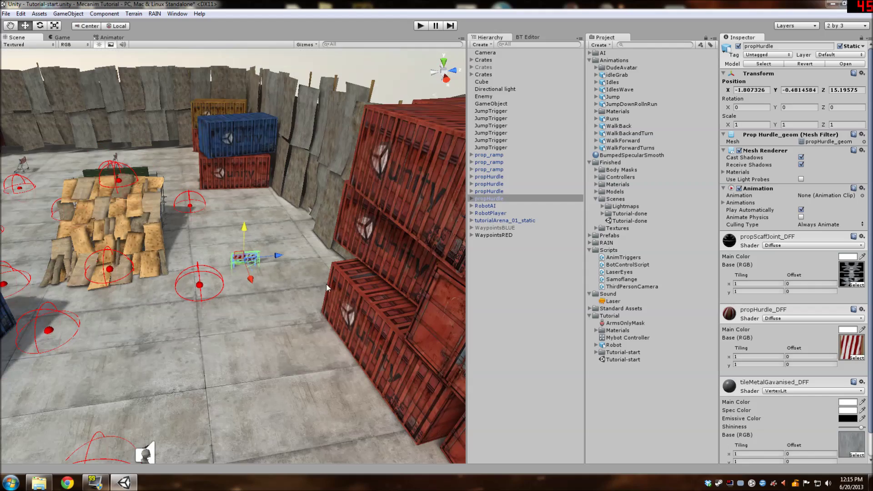
Run the scene again with the lowered hurdle to check the robots' movement, and stop the run.
click(421, 26)
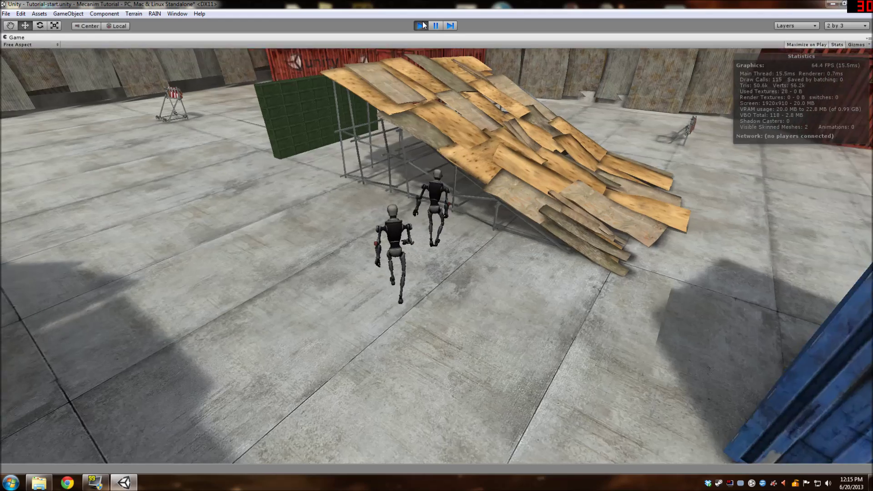
click(421, 25)
Survey the complete arena and its red waypoint coverage, from a distant overview to the ramps and containers up close.
scroll(299, 226, down, 5)
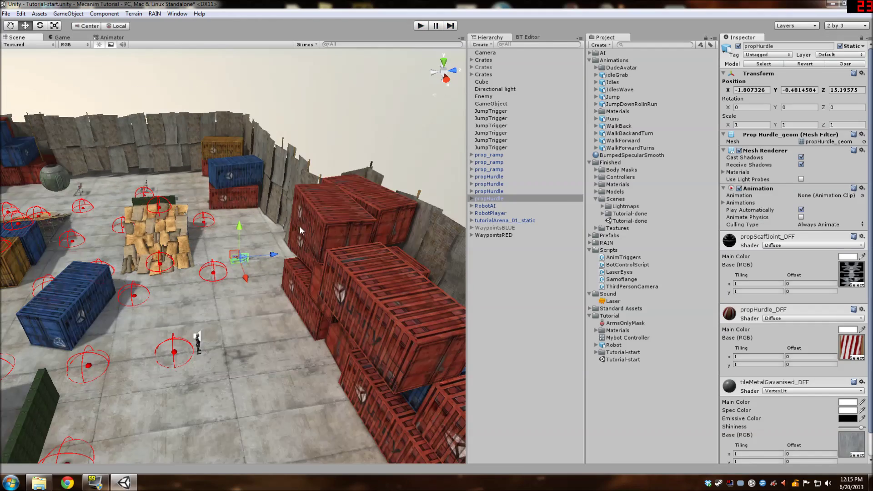
middle_drag(219, 273, 280, 237)
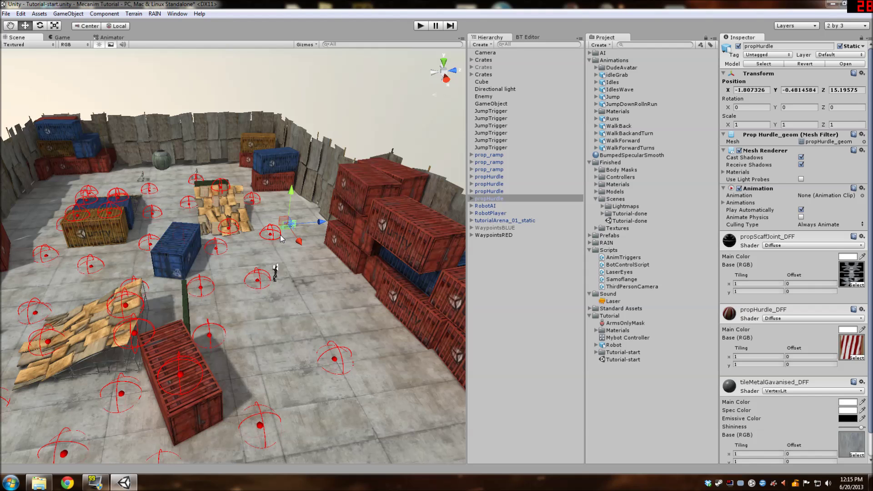
scroll(281, 240, down, 5)
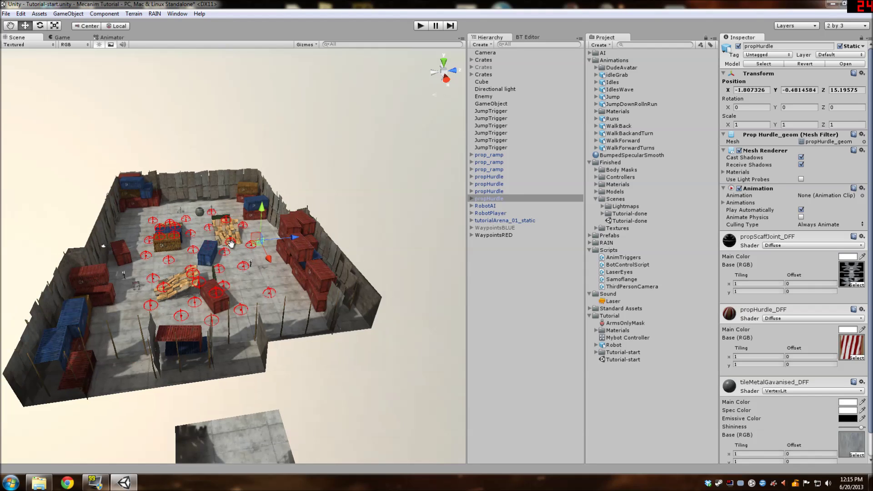
scroll(230, 244, up, 5)
middle_drag(227, 243, 372, 276)
scroll(237, 266, up, 4)
scroll(236, 266, down, 7)
scroll(372, 276, up, 8)
scroll(254, 267, down, 5)
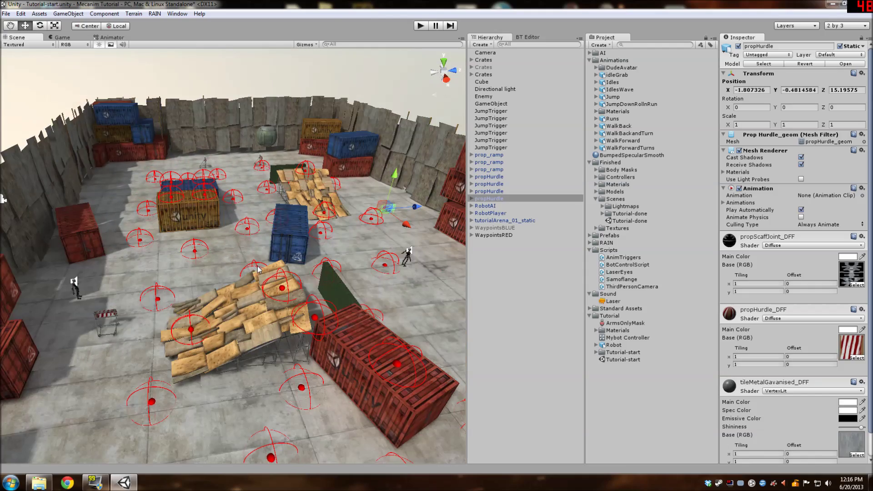